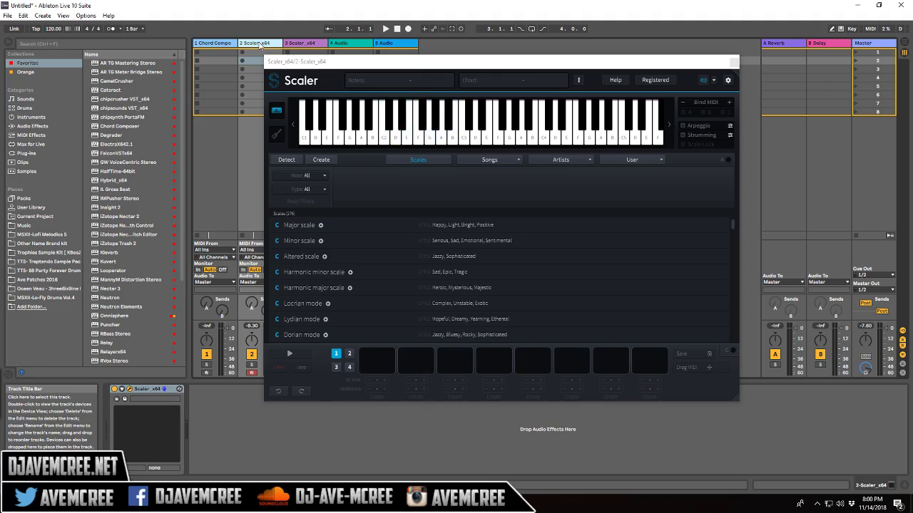
# Step: Run a MIDI detection in Detect mode to analyse the played chords and find their scale
pyautogui.click(293, 160)
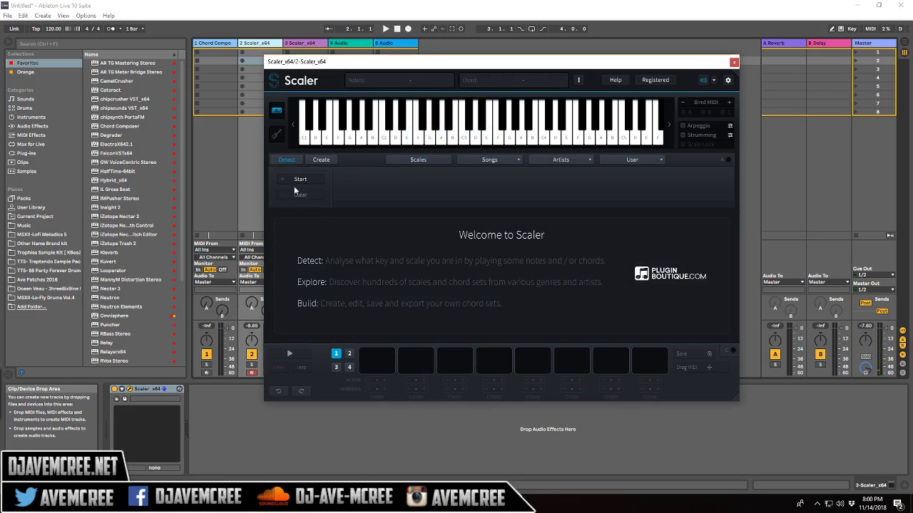
pyautogui.click(296, 181)
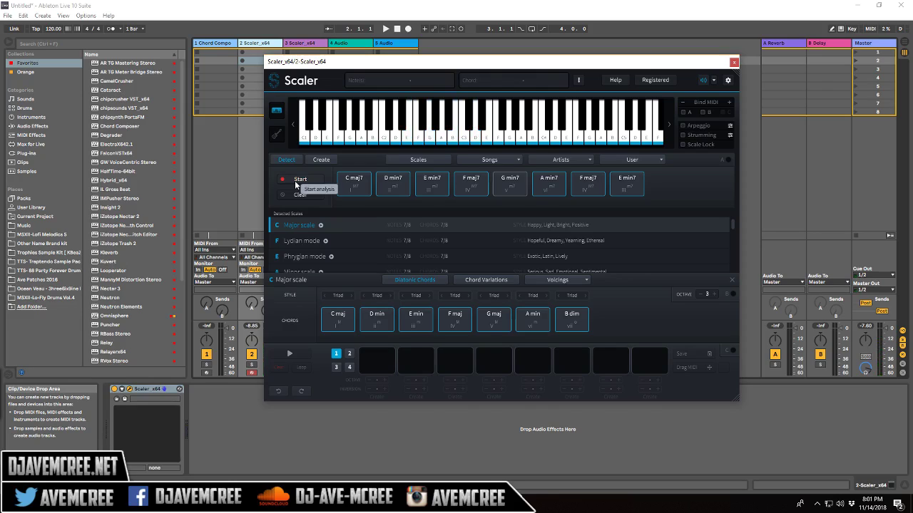
pyautogui.click(295, 182)
# Step: Audition the detected chords and bind section A to MIDI with Strumming and Scale Lock enabled
pyautogui.click(400, 187)
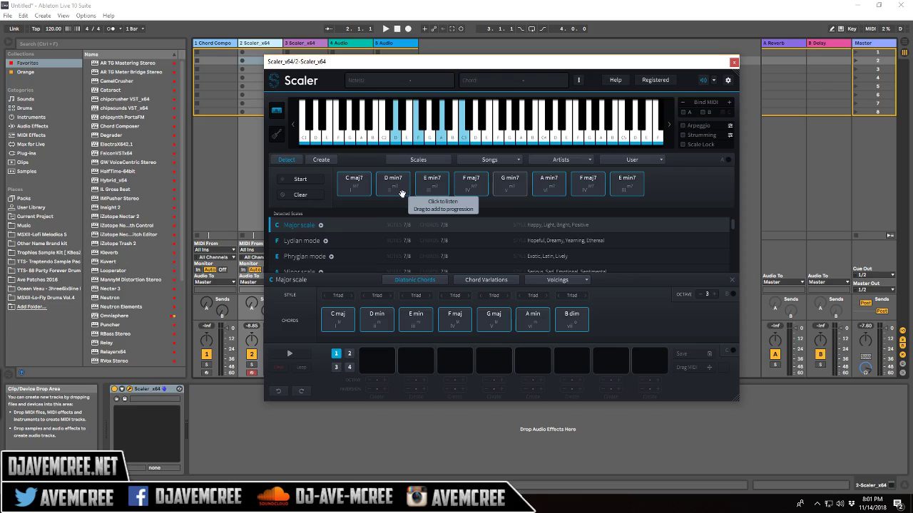
pyautogui.click(460, 187)
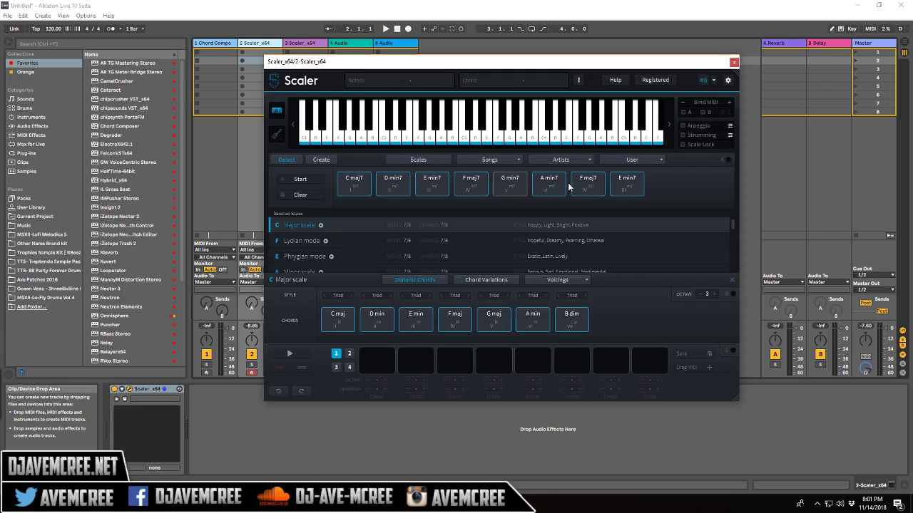
pyautogui.click(685, 114)
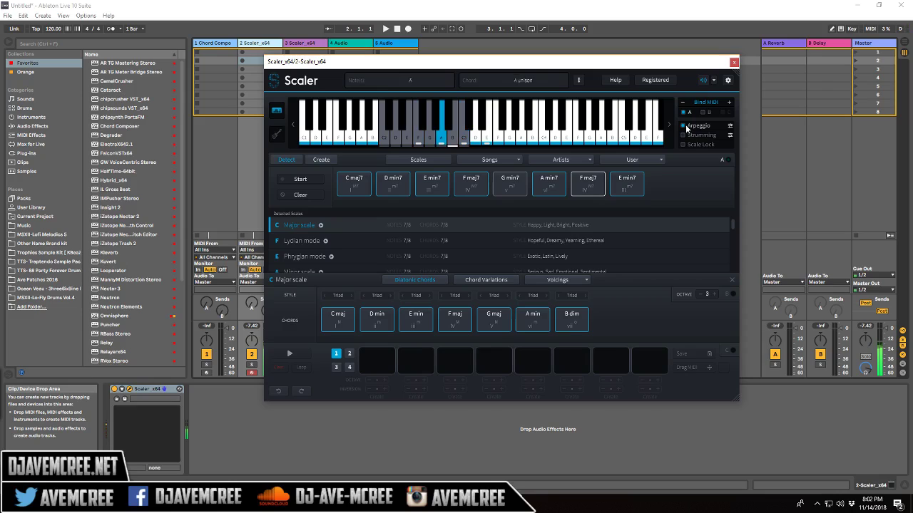
pyautogui.click(684, 136)
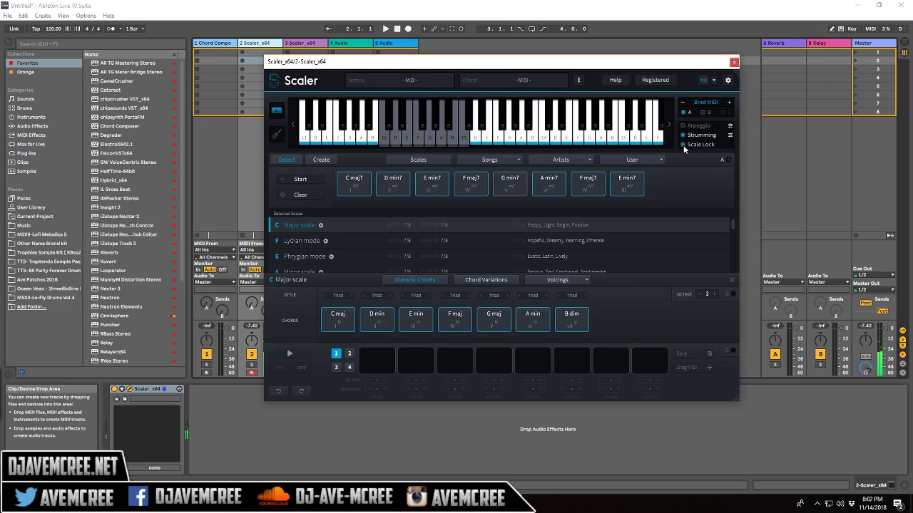
# Step: Load the Acid Jazz song chord set and audition its fourth chord, F# maj
pyautogui.click(469, 158)
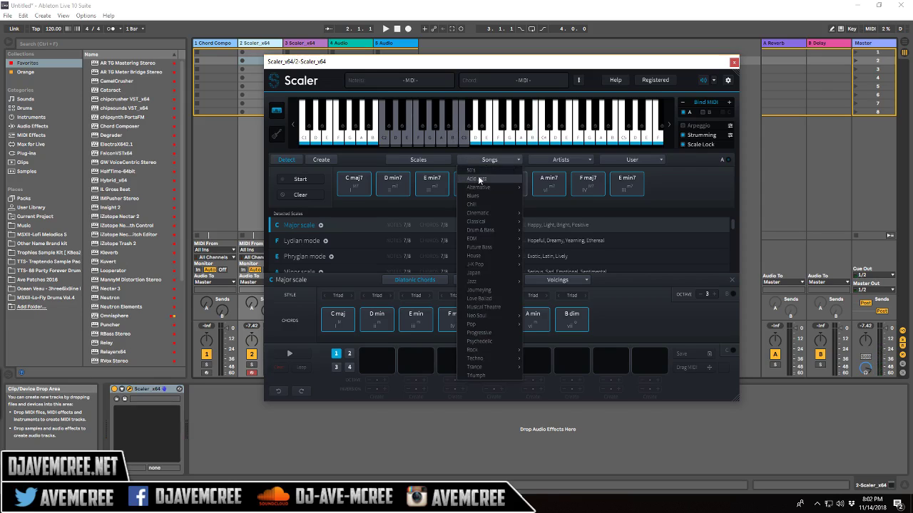
pyautogui.click(479, 180)
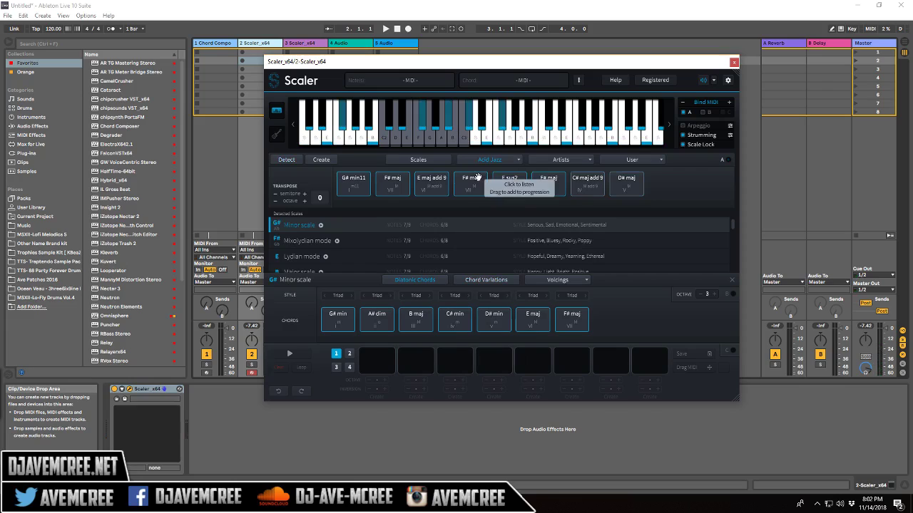
pyautogui.click(478, 177)
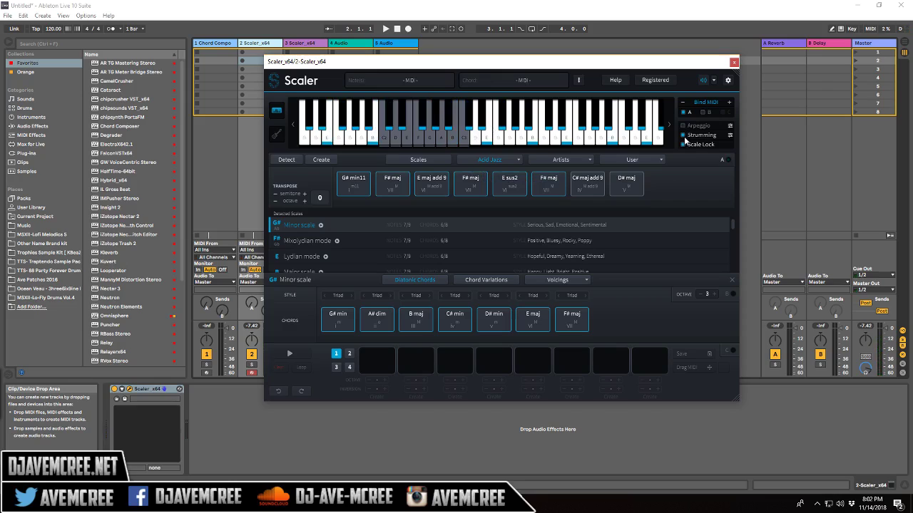
# Step: Look over the Strumming and Arpeggio options, leaving both Strumming and Scale Lock turned off
pyautogui.click(730, 135)
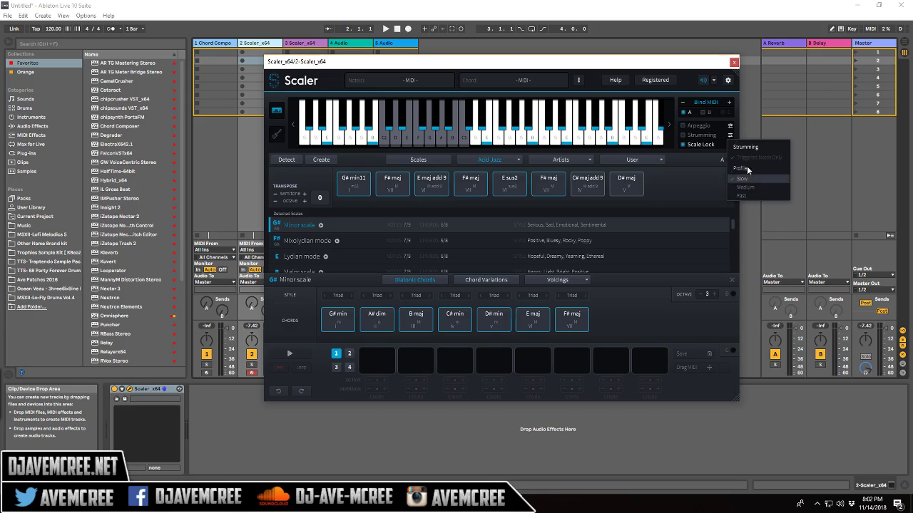
pyautogui.click(730, 127)
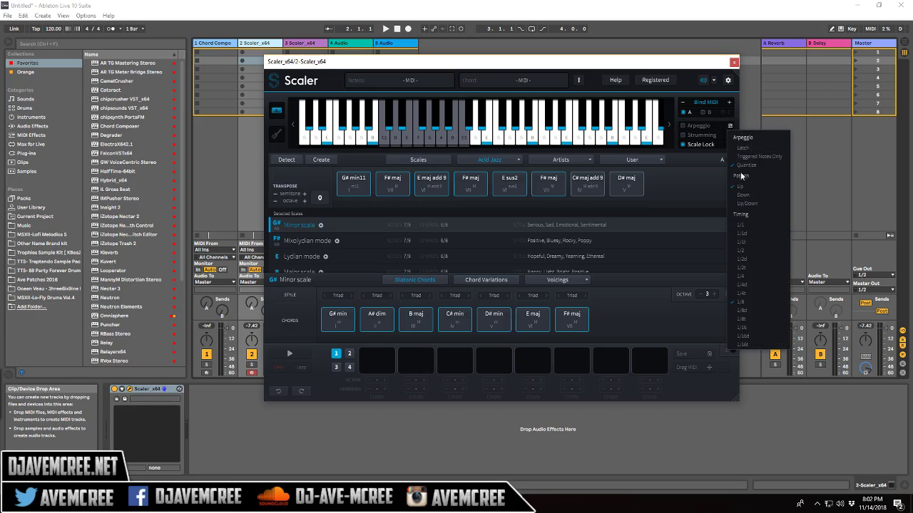
pyautogui.click(707, 174)
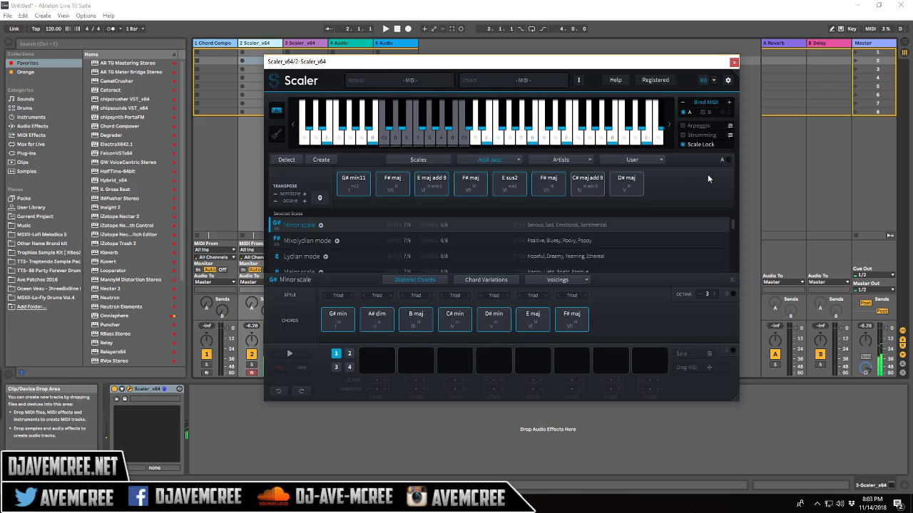
pyautogui.click(683, 145)
# Step: Try the String Ensemble sound, and set the plugin's internal sound to Synth 2
pyautogui.click(713, 81)
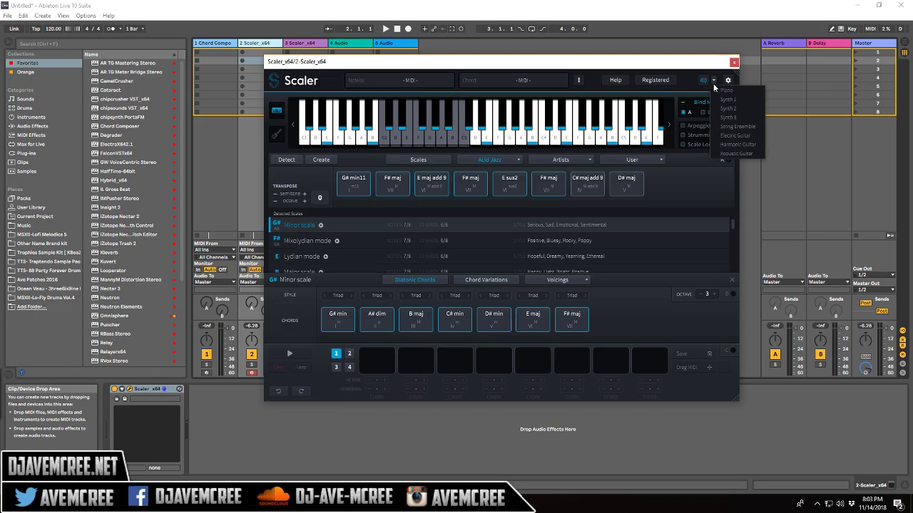
pyautogui.click(727, 127)
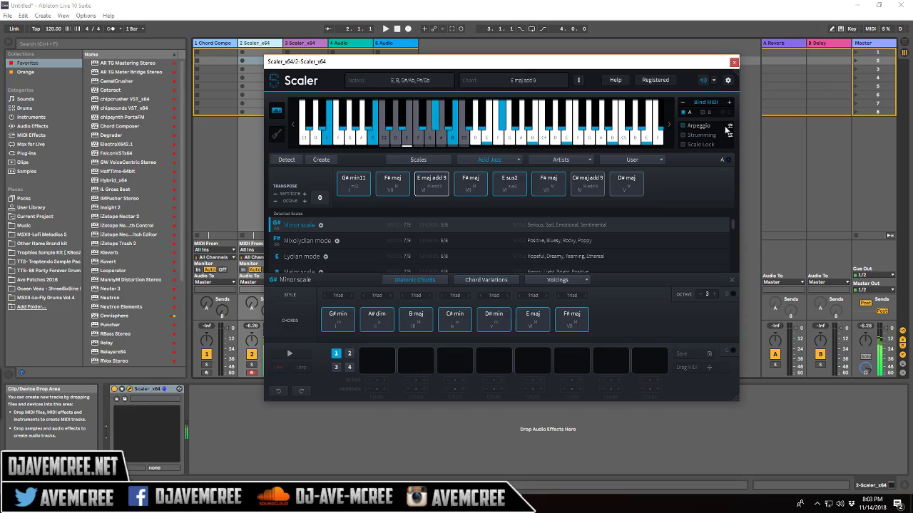
pyautogui.click(716, 84)
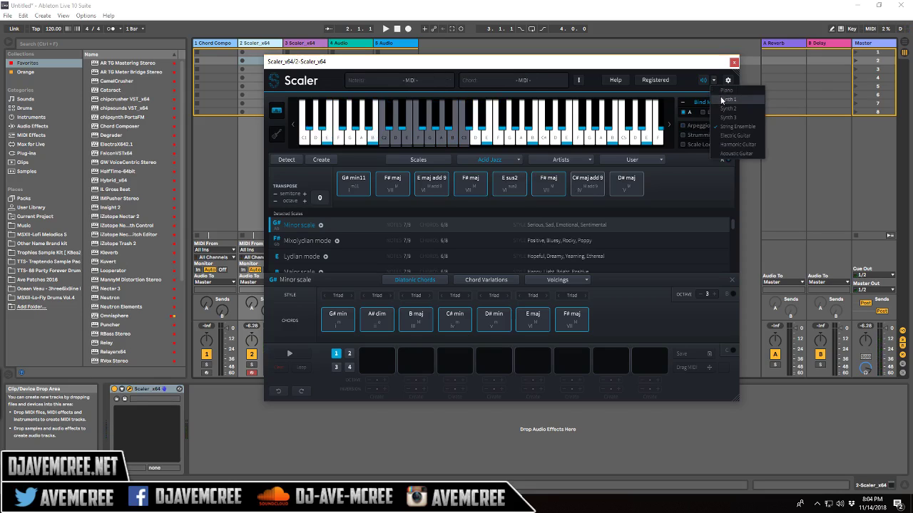
pyautogui.click(726, 110)
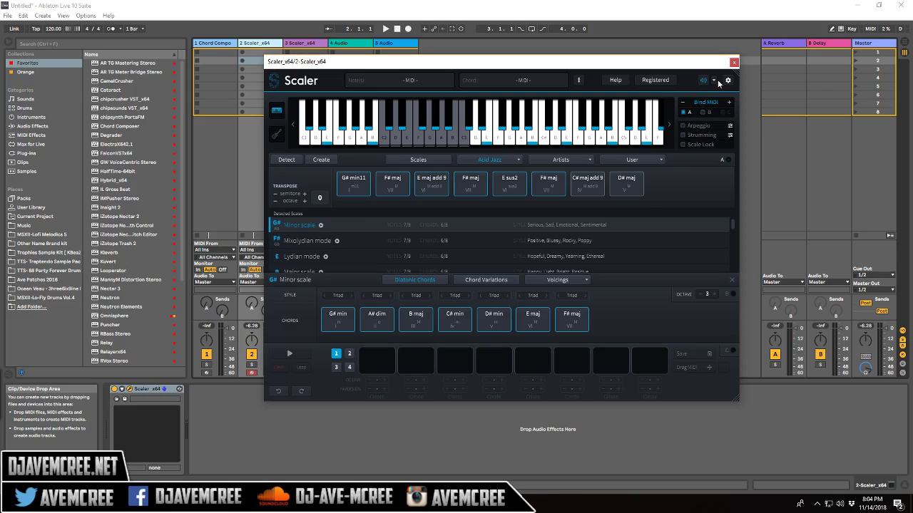
# Step: Fill the first three progression slots with G# min11, F# maj and the second F# maj from the Acid Jazz set
pyautogui.click(346, 187)
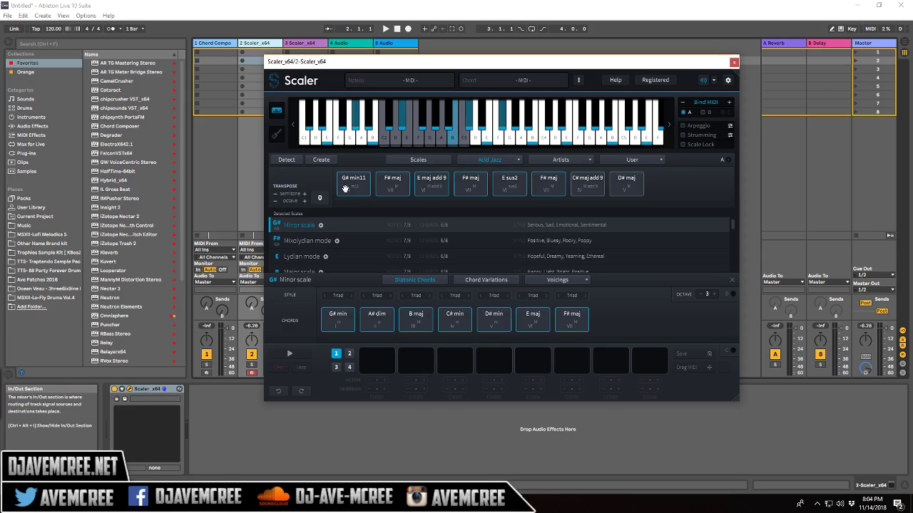
pyautogui.moveTo(345, 188); pyautogui.dragTo(374, 360)
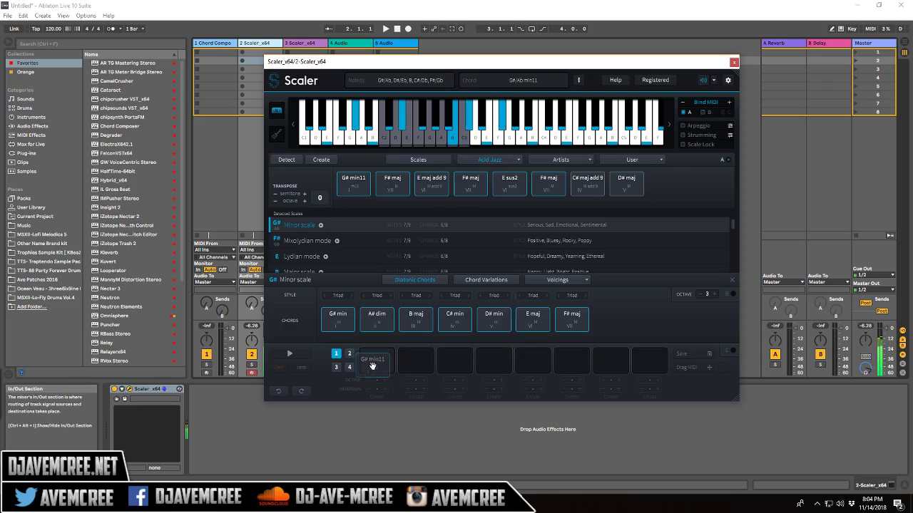
pyautogui.moveTo(393, 177); pyautogui.dragTo(417, 364)
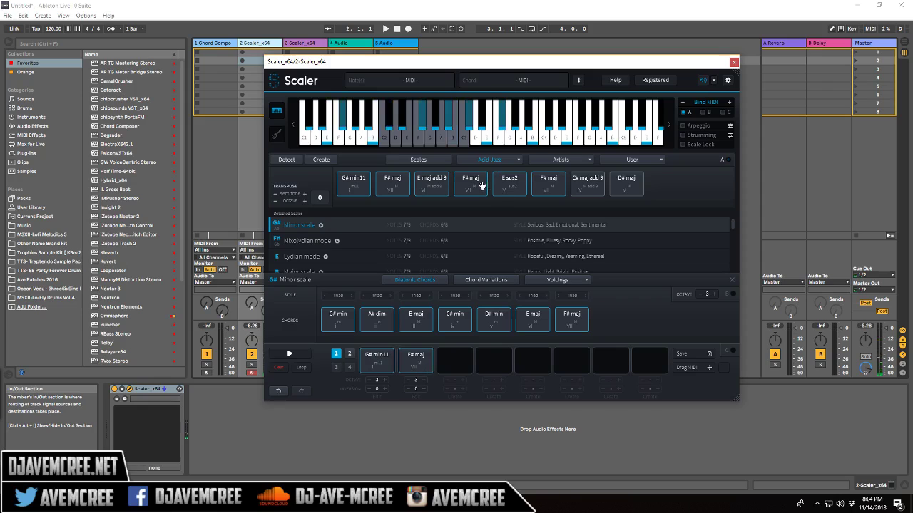
pyautogui.moveTo(470, 183); pyautogui.dragTo(466, 362)
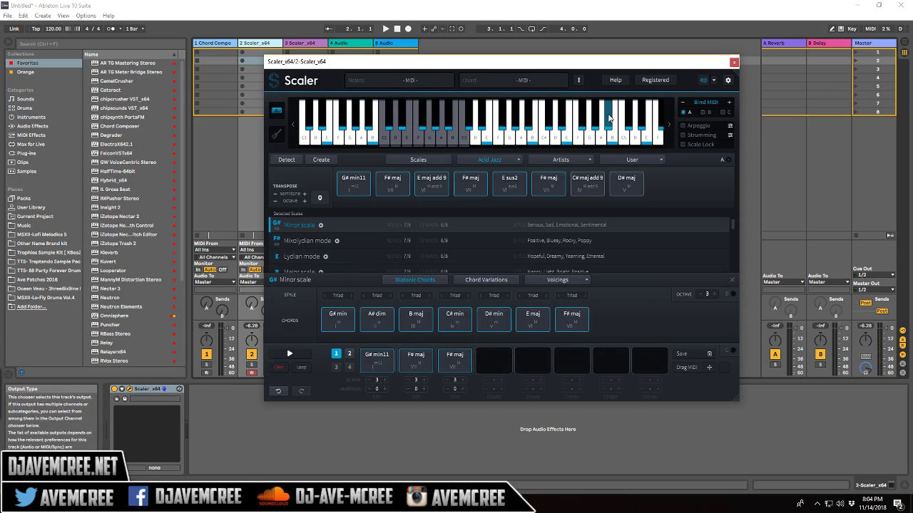
# Step: Bind MIDI to section B and extend the first diatonic chord's style until it is G# min7 9 11 b13
pyautogui.click(704, 113)
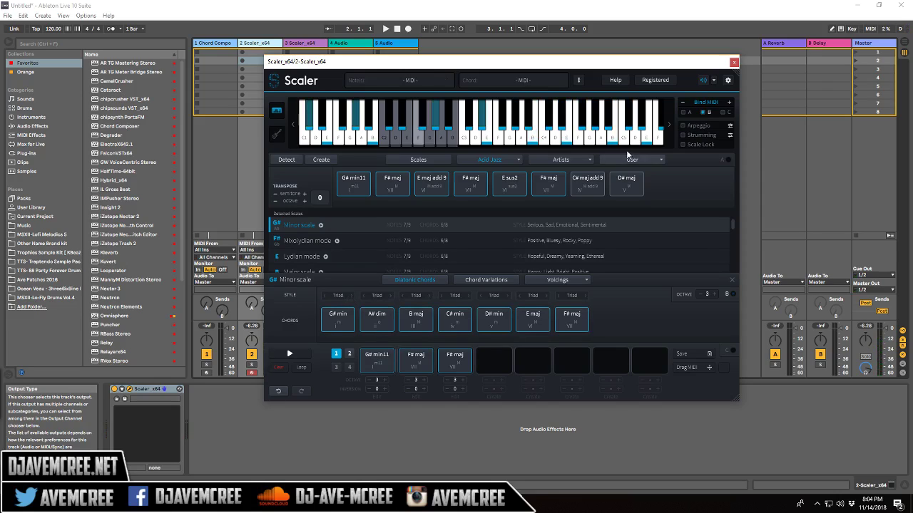
pyautogui.click(353, 295)
pyautogui.click(352, 295)
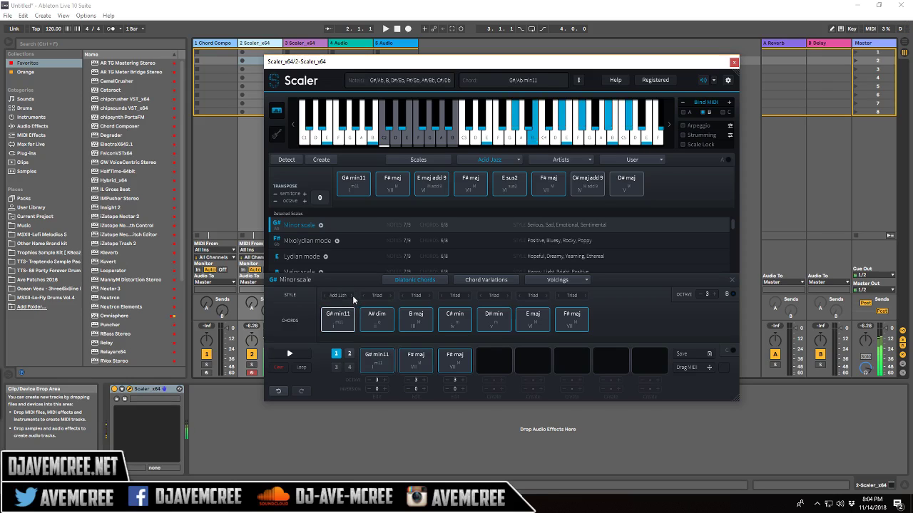
pyautogui.click(352, 295)
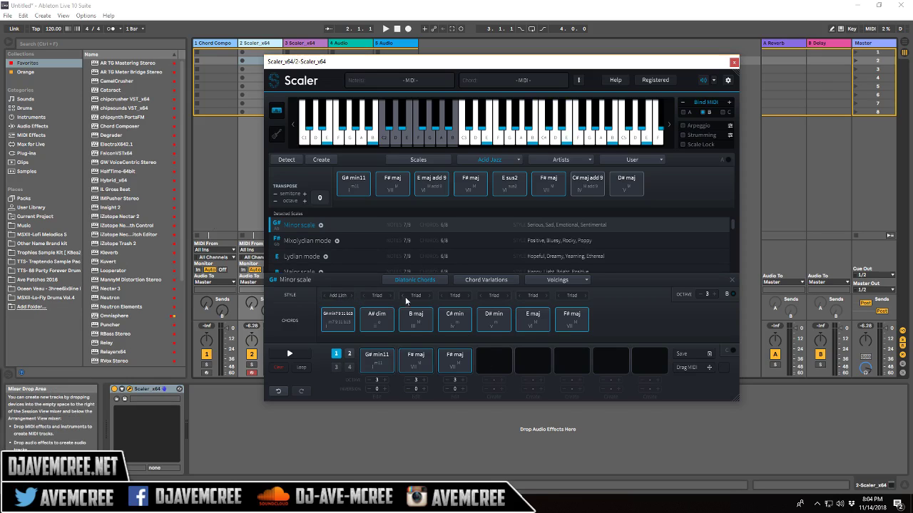
# Step: Add the diatonic G# min7 9 11 b13 chord to the fourth progression slot and the song set's F# maj to the fifth
pyautogui.click(522, 328)
pyautogui.click(518, 192)
pyautogui.moveTo(338, 318); pyautogui.dragTo(498, 353)
pyautogui.moveTo(546, 184); pyautogui.dragTo(535, 363)
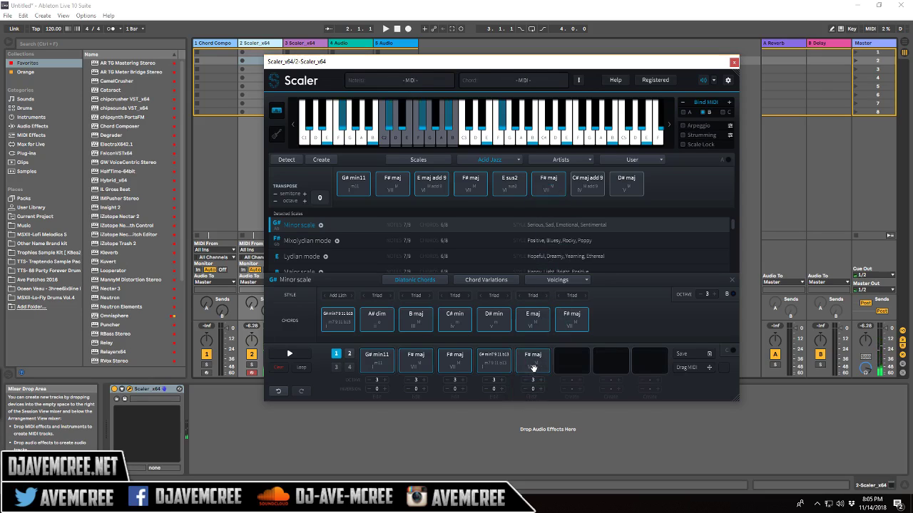
# Step: Set the fourth progression chord's octave to 2 and its inversion to 1
pyautogui.click(486, 382)
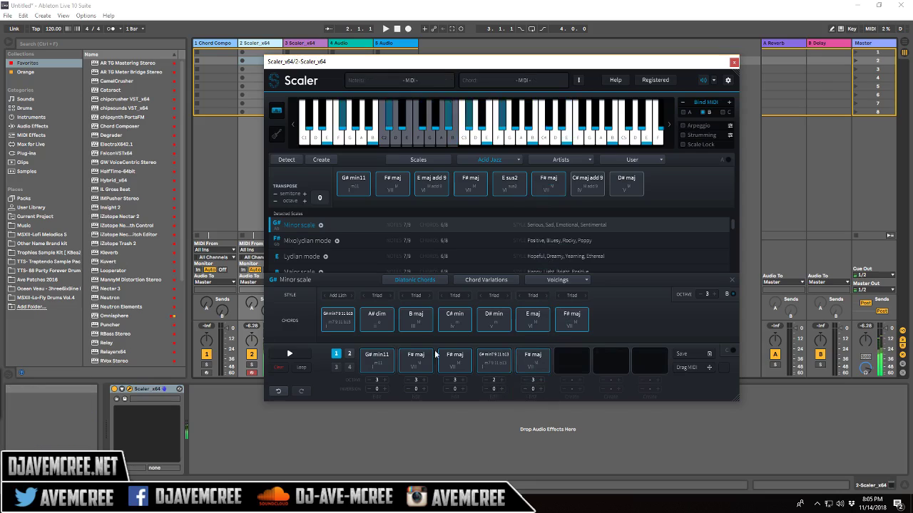
pyautogui.click(502, 389)
pyautogui.click(502, 390)
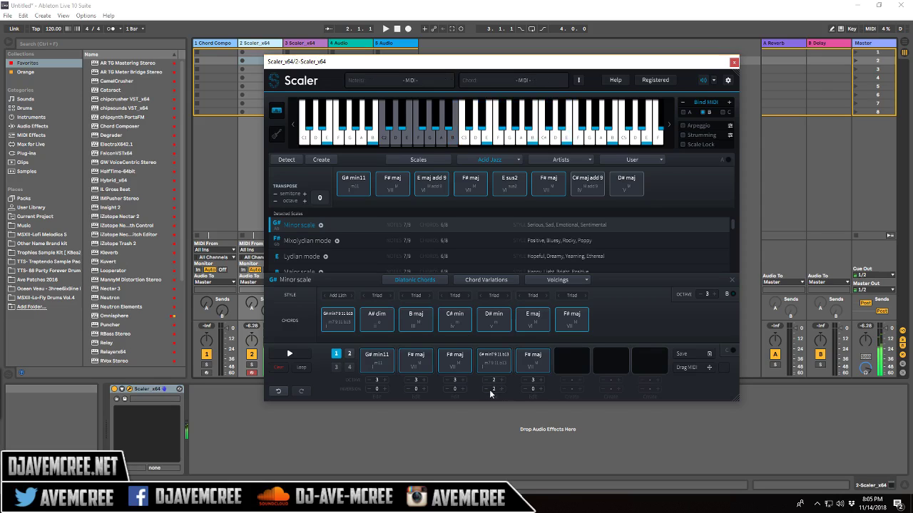
pyautogui.click(492, 311)
# Step: Fill the last three progression slots with the G# chord variations G# min9, G# min9 and G# min add 9
pyautogui.click(504, 281)
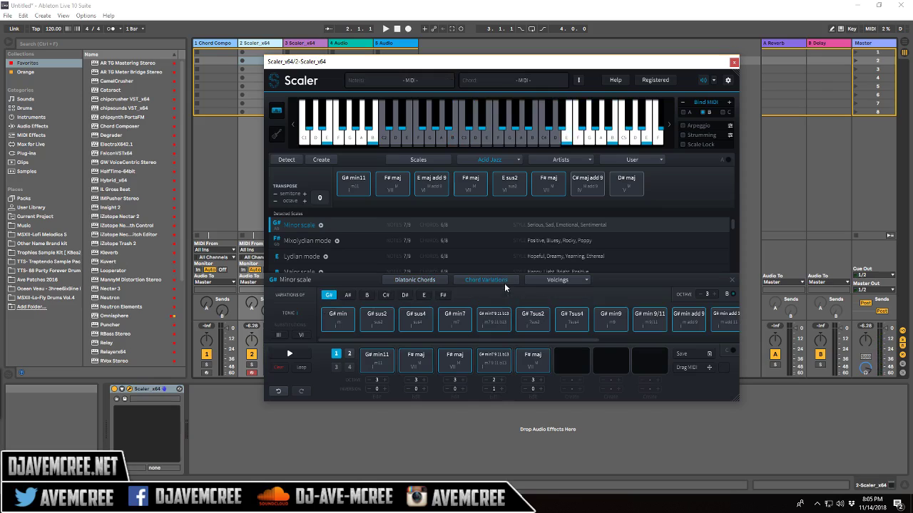
pyautogui.click(637, 325)
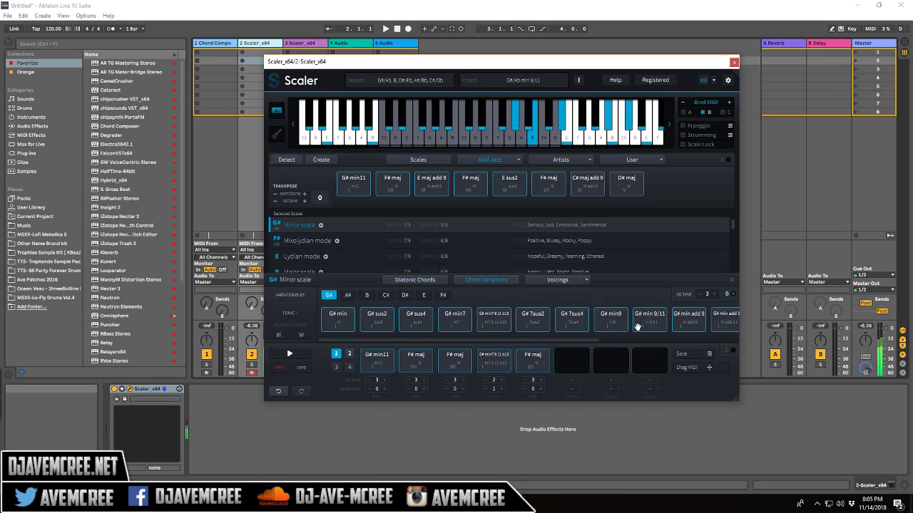
pyautogui.click(566, 283)
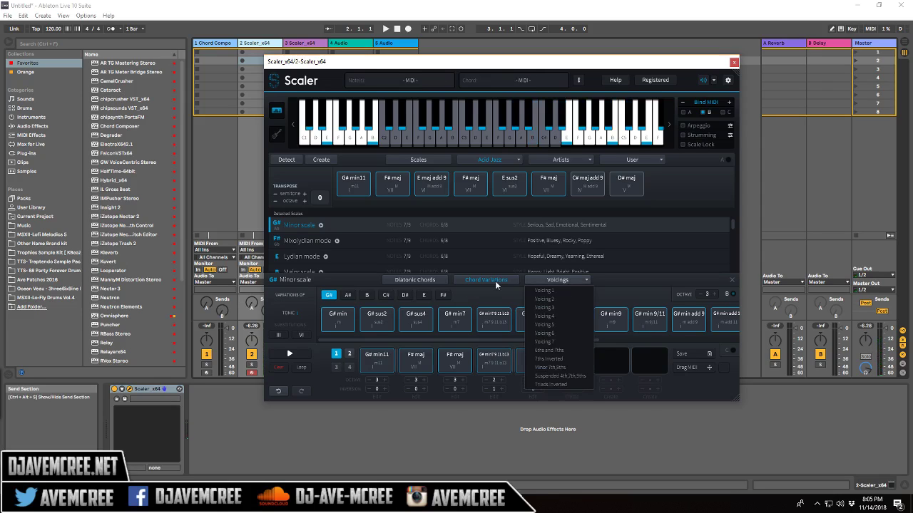
pyautogui.click(620, 301)
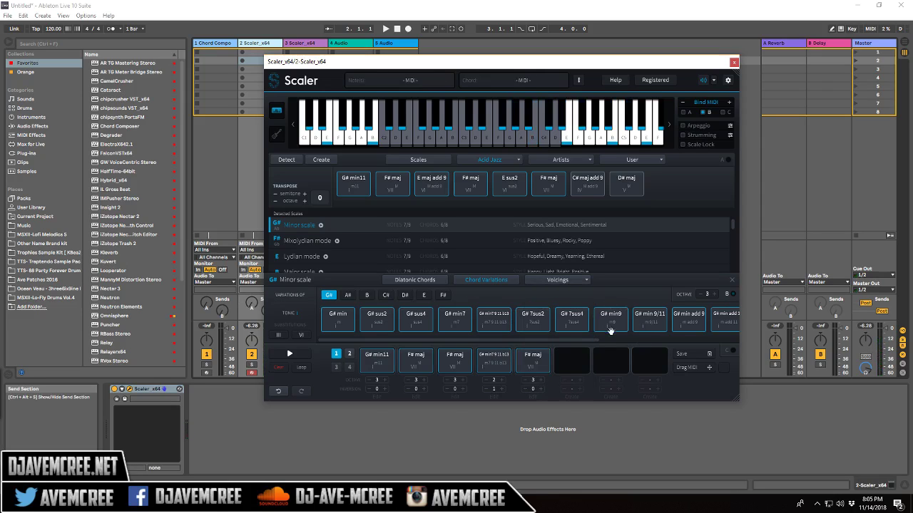
pyautogui.click(604, 328)
pyautogui.moveTo(604, 328); pyautogui.dragTo(617, 353)
pyautogui.moveTo(687, 321); pyautogui.dragTo(658, 353)
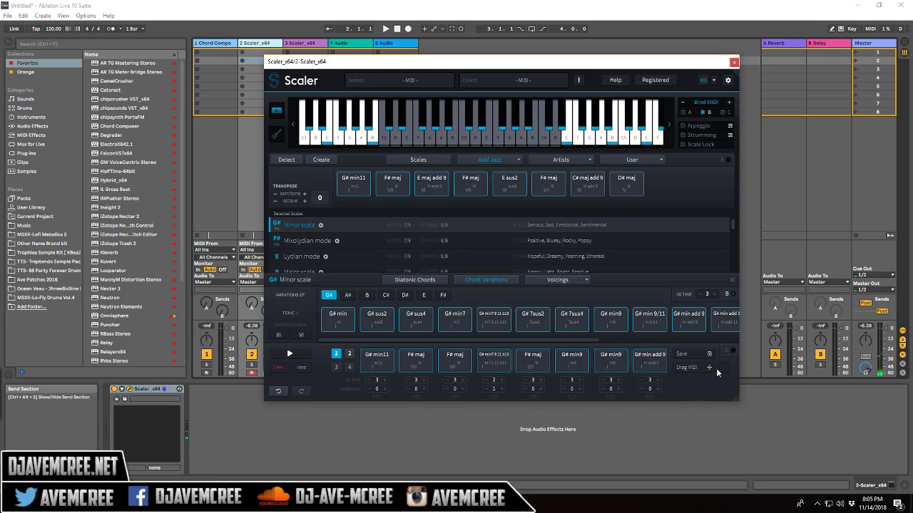
# Step: Choose the export note duration and export the progression as MIDI into the second clip slot of the 2 Scaler_x64 track
pyautogui.moveTo(489, 67); pyautogui.dragTo(523, 88)
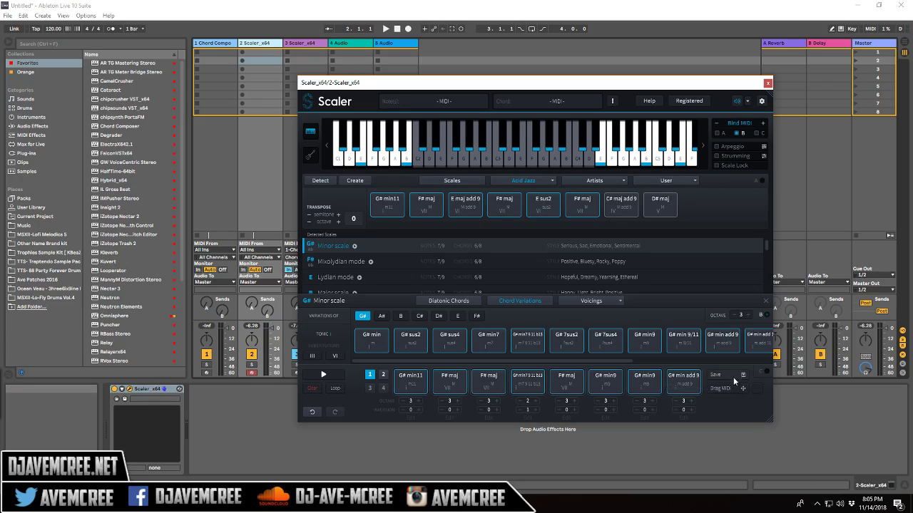
pyautogui.moveTo(760, 392)
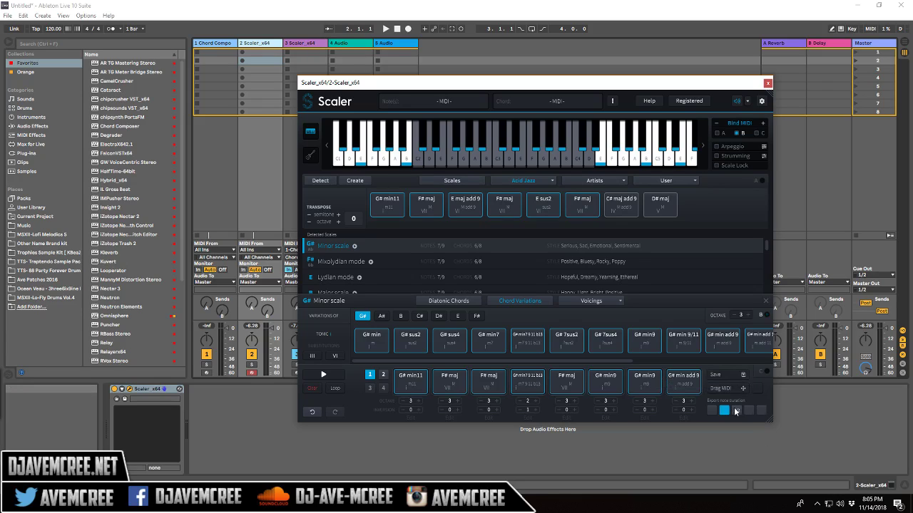
pyautogui.click(735, 411)
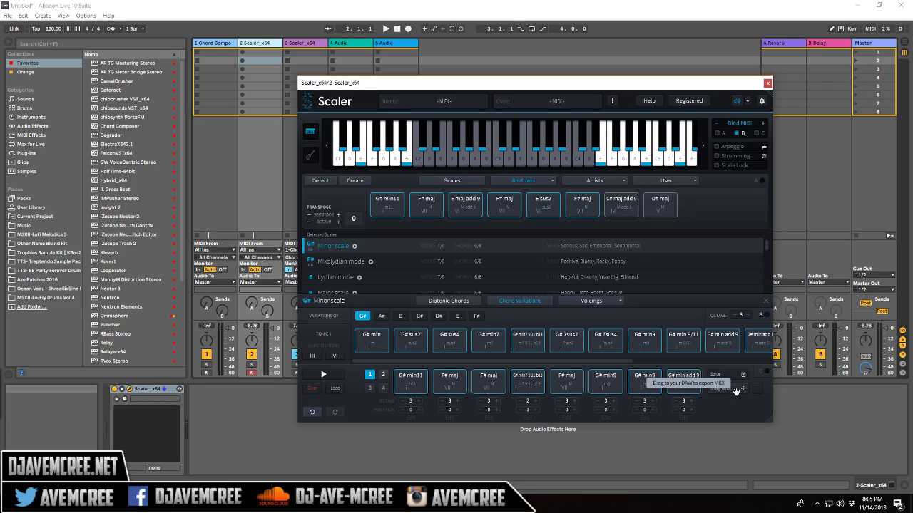
pyautogui.moveTo(742, 390); pyautogui.dragTo(263, 64)
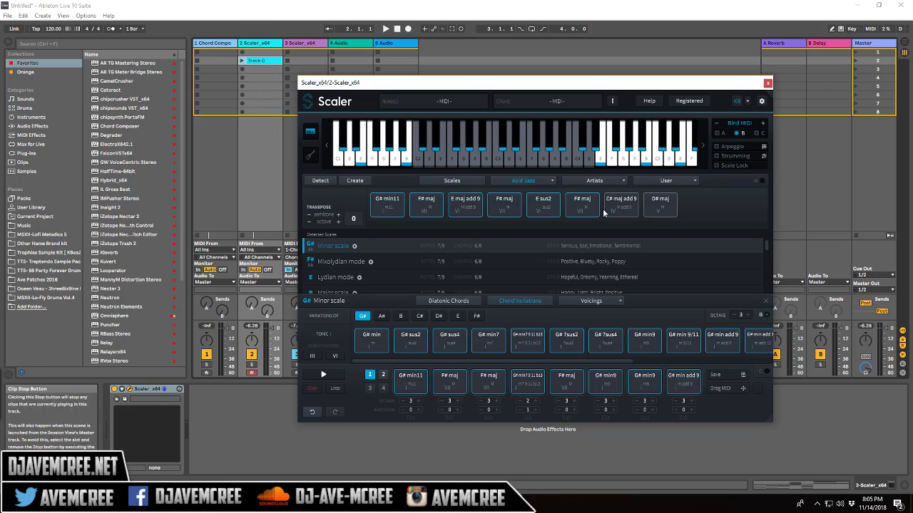
# Step: Switch Scaler's internal sound to Piano and play the exported clip on the 2 Scaler_x64 track
pyautogui.click(747, 101)
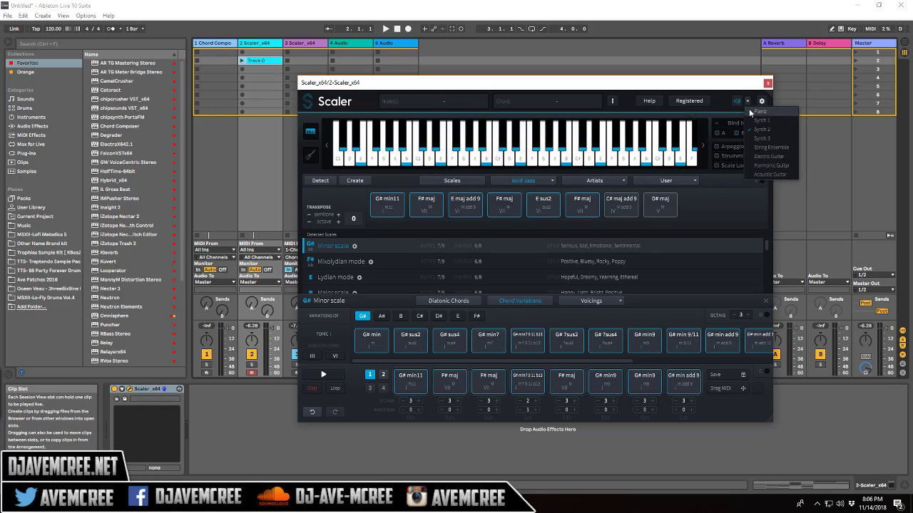
pyautogui.click(750, 112)
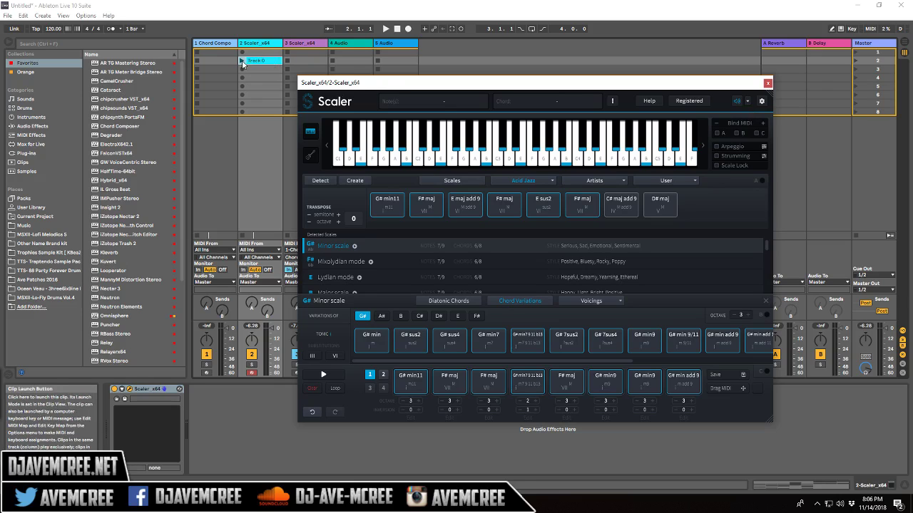
pyautogui.click(242, 62)
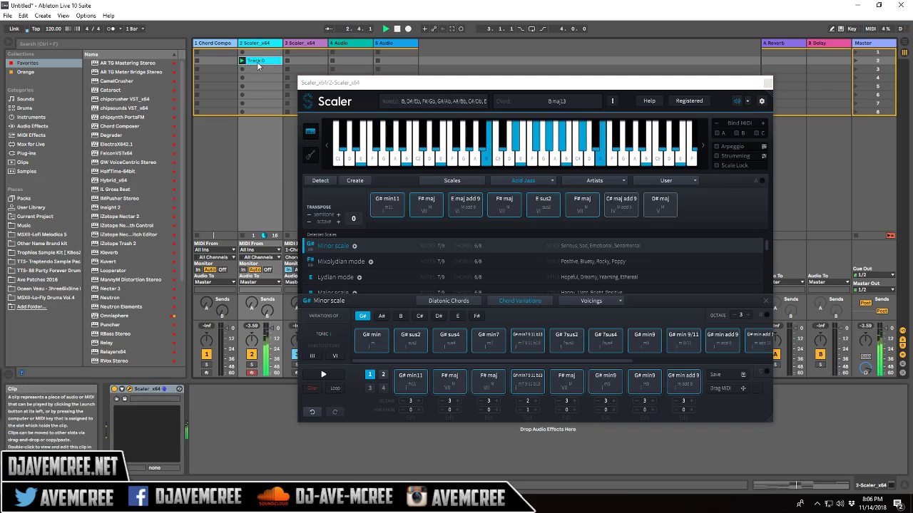
# Step: Show the exported clip's notes in the MIDI editor and close the Scaler window covering them
pyautogui.click(257, 63)
pyautogui.moveTo(482, 82); pyautogui.dragTo(540, 5)
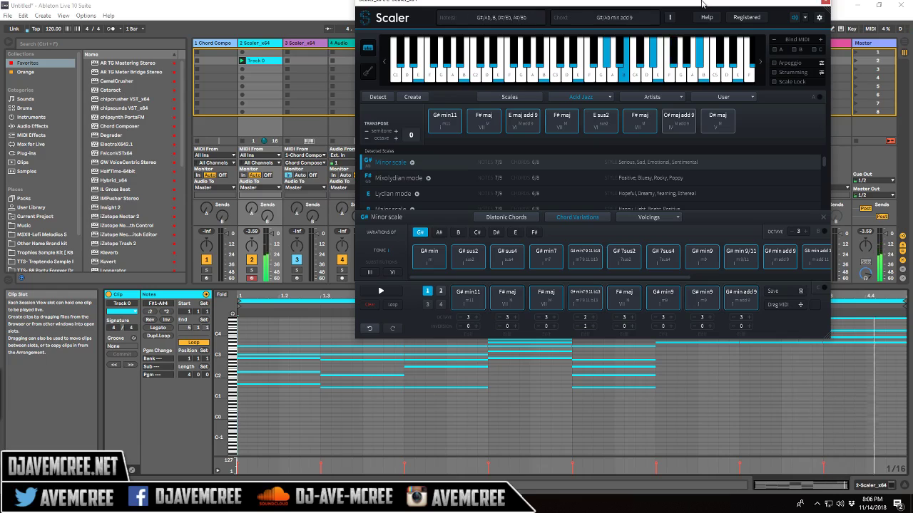
pyautogui.moveTo(698, 3); pyautogui.dragTo(697, 18)
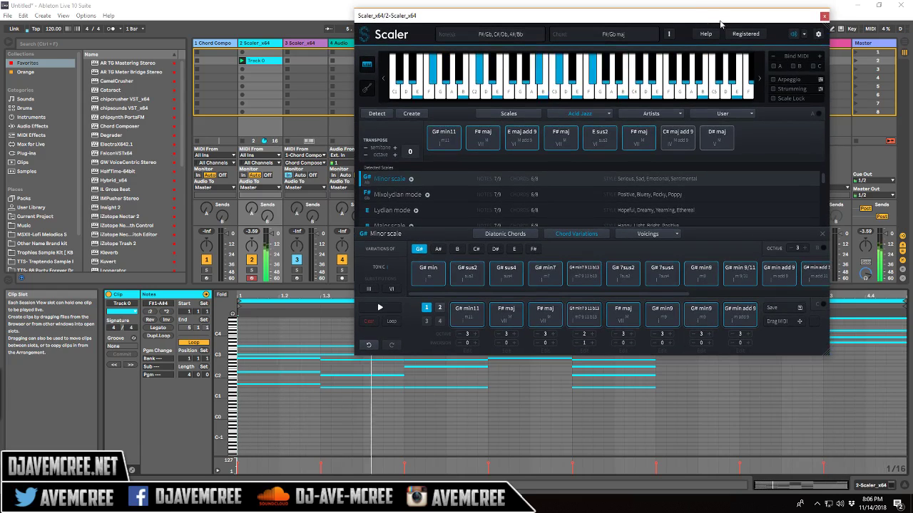
pyautogui.click(823, 16)
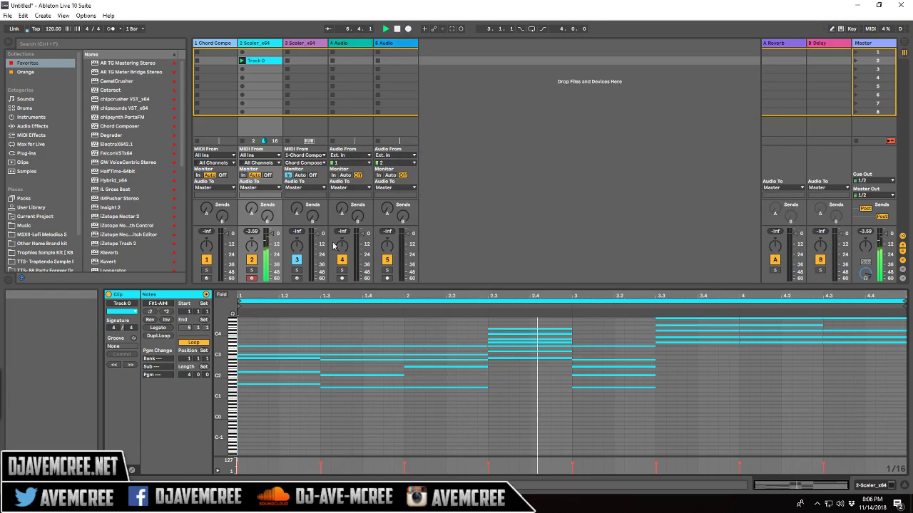
pyautogui.moveTo(217, 342); pyautogui.dragTo(225, 341)
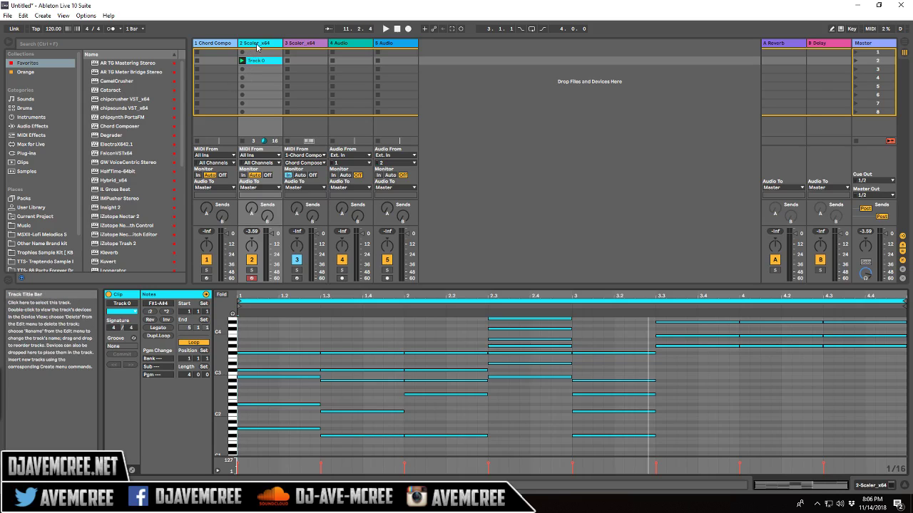
# Step: Reopen the Scaler window from the 2 Scaler_x64 track and delete the exported clip from the second slot
pyautogui.doubleClick(256, 45)
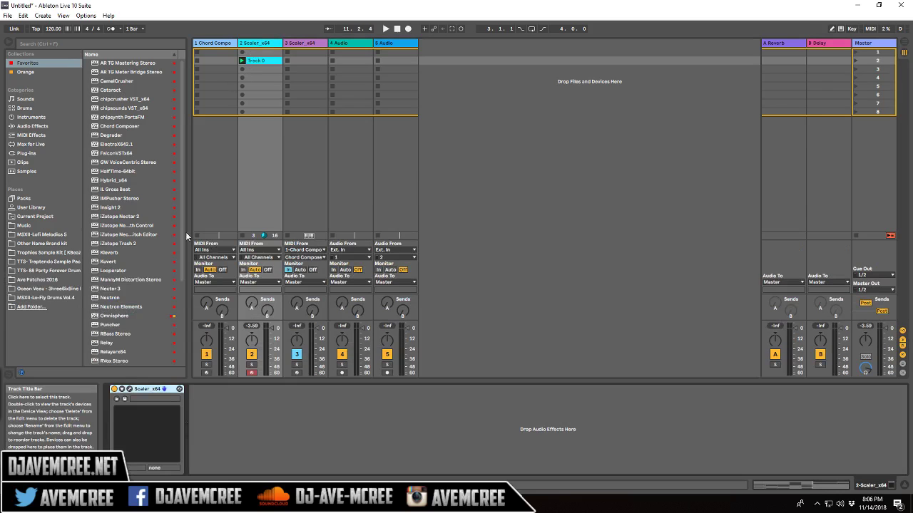
pyautogui.click(130, 389)
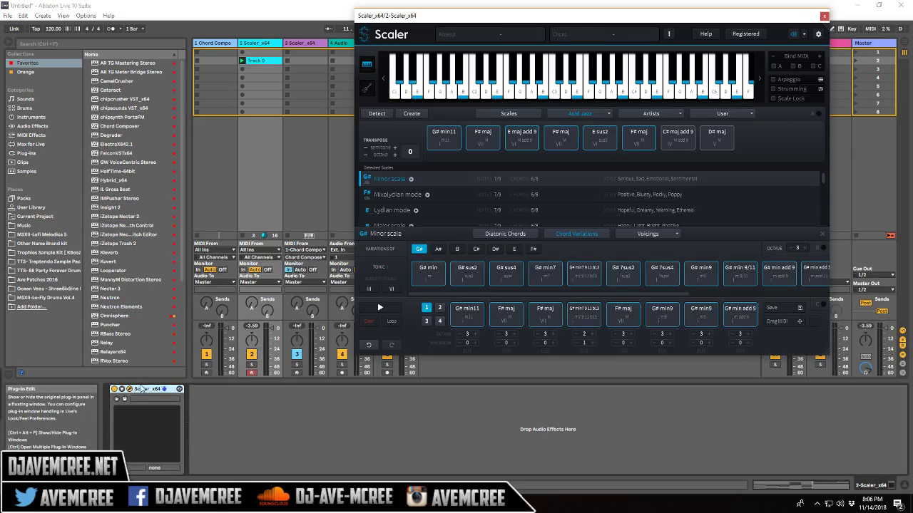
pyautogui.moveTo(474, 25); pyautogui.dragTo(445, 65)
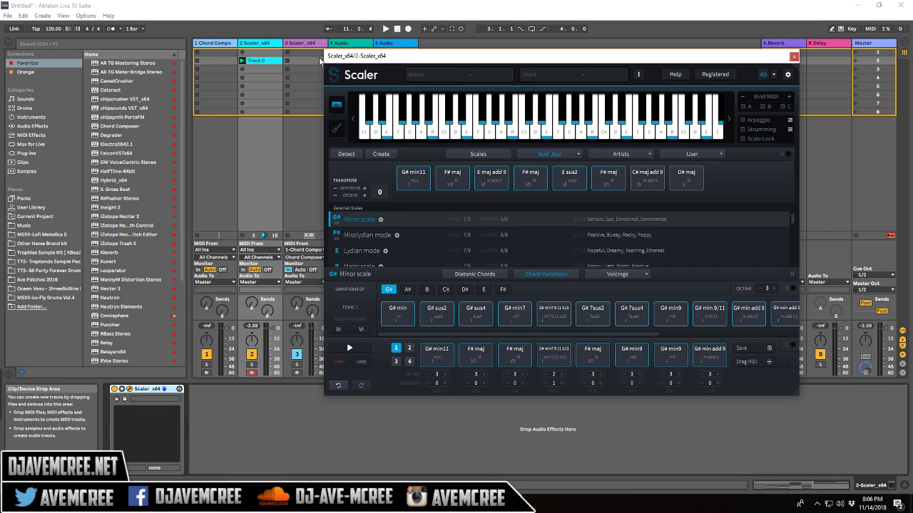
pyautogui.click(258, 65)
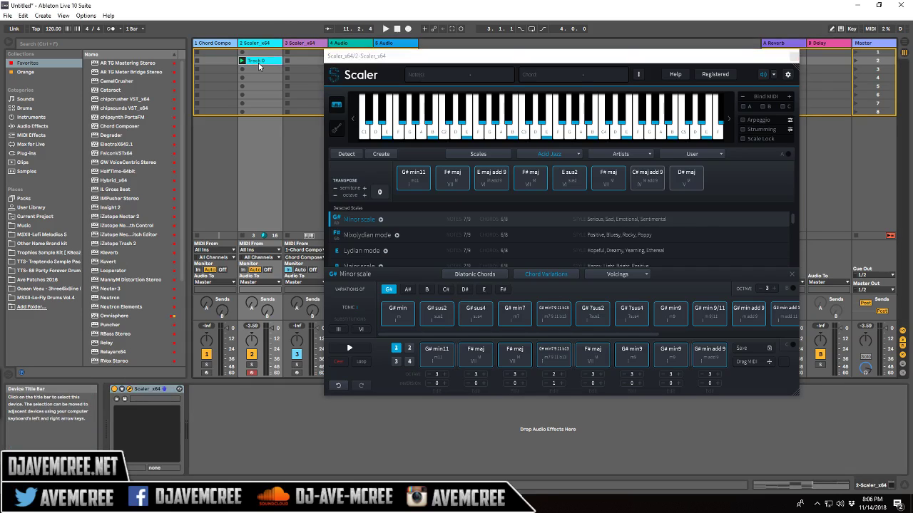
pyautogui.press('Delete')
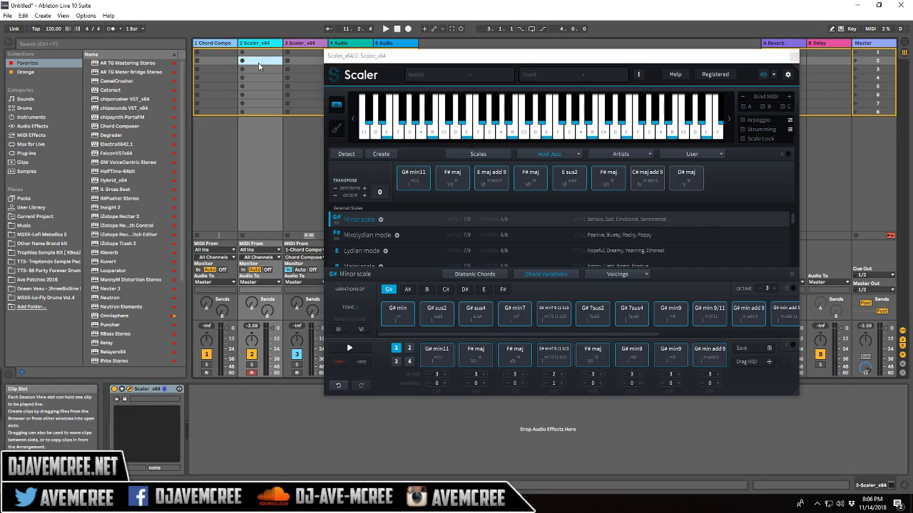
# Step: Bring up Chord Composer on the first track, enlarge its window and set the key to A
pyautogui.click(213, 47)
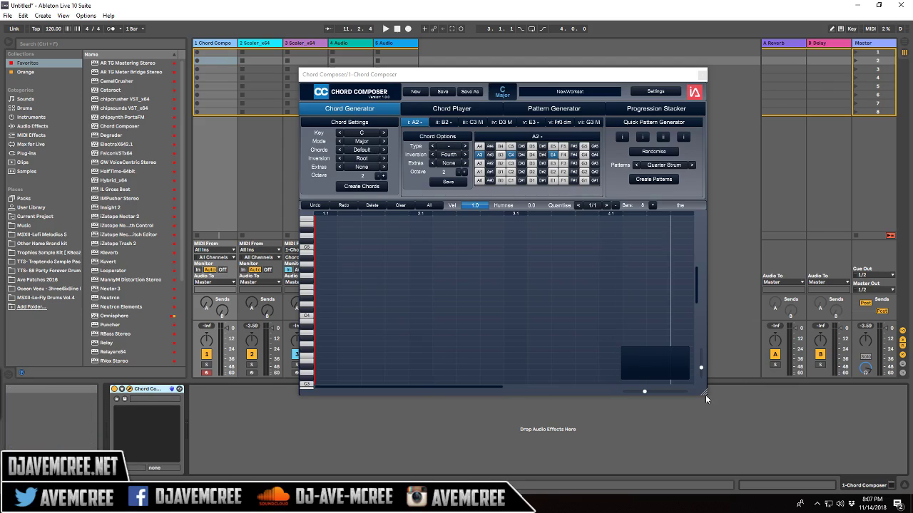
pyautogui.moveTo(705, 395); pyautogui.dragTo(760, 432)
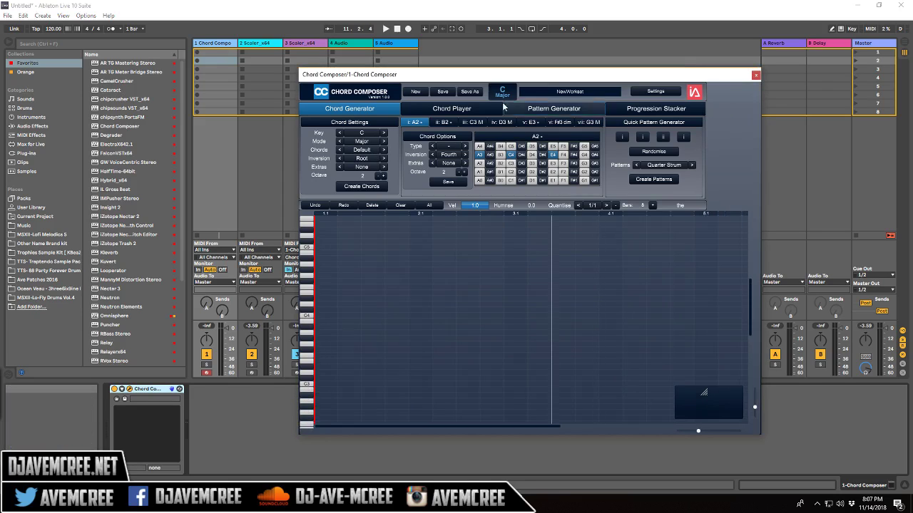
pyautogui.moveTo(495, 79); pyautogui.dragTo(406, 40)
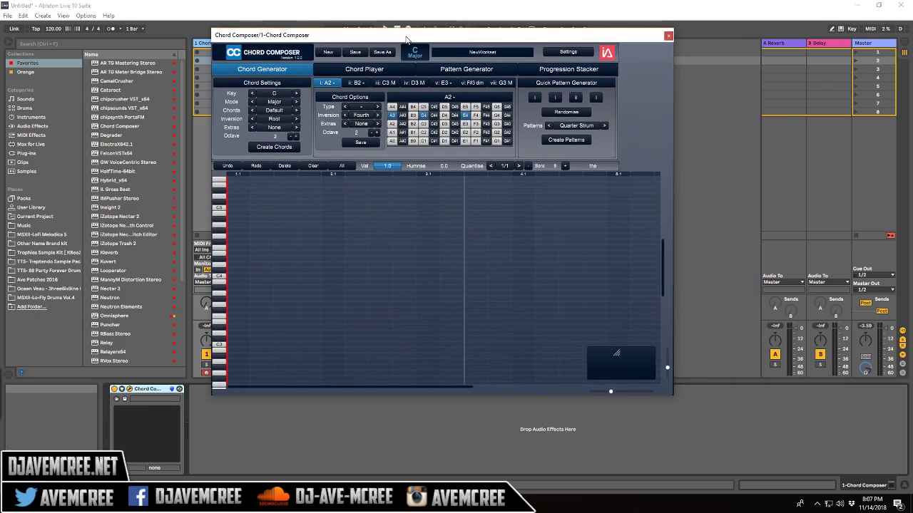
pyautogui.click(274, 94)
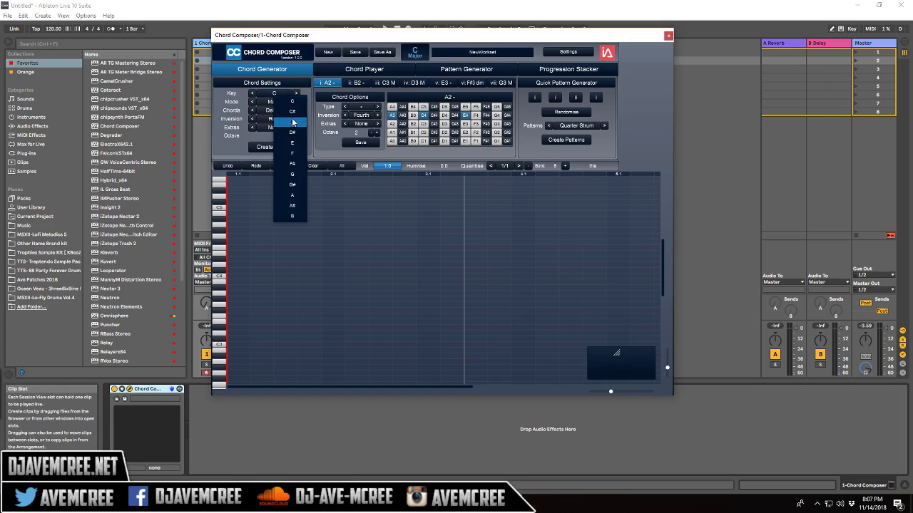
pyautogui.click(295, 198)
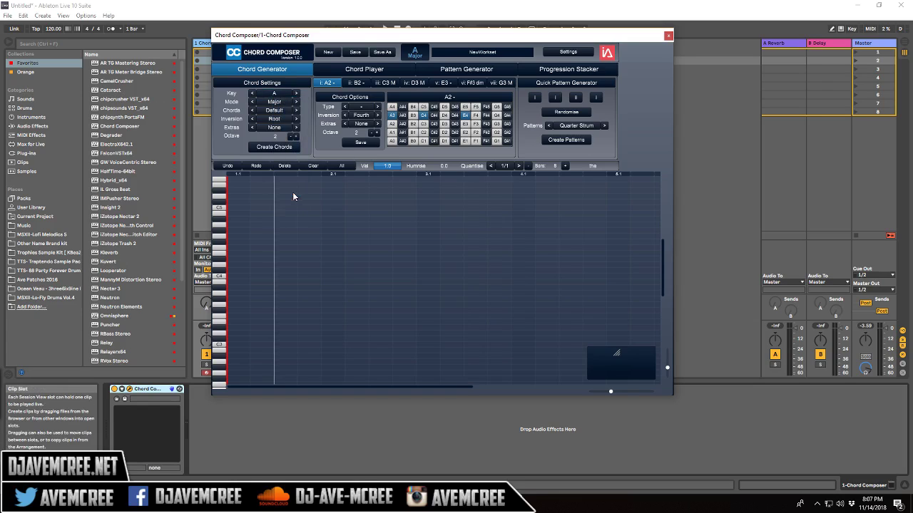
# Step: Compare Chord Composer's mode options with the note and type filter options in Scaler's scale library
pyautogui.click(279, 107)
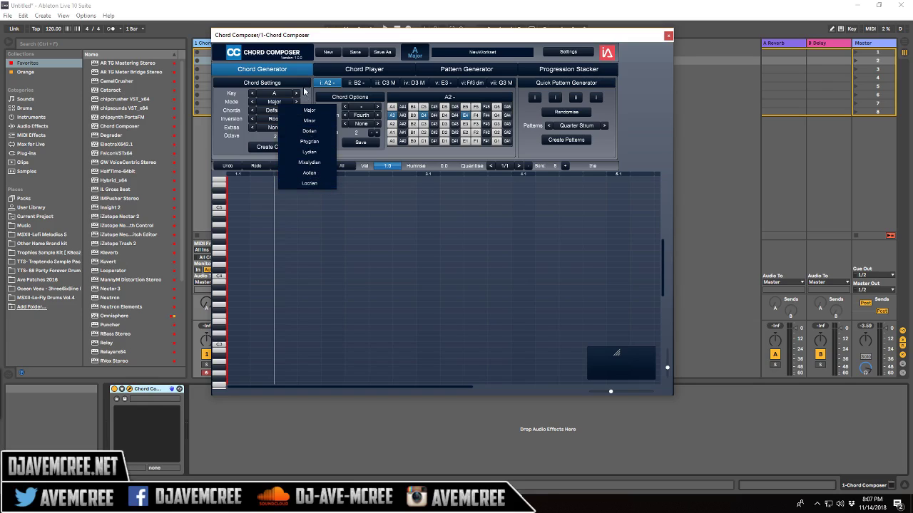
pyautogui.click(242, 140)
pyautogui.moveTo(341, 36); pyautogui.dragTo(389, 69)
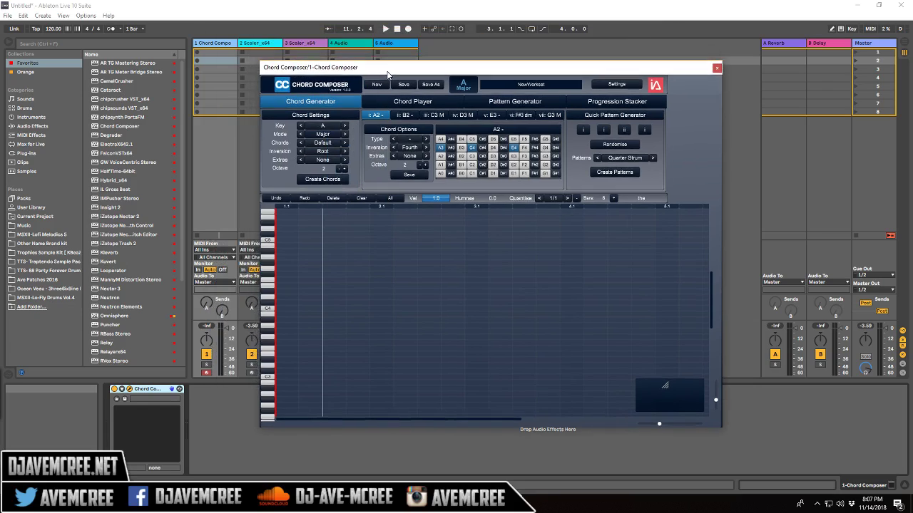
pyautogui.click(267, 47)
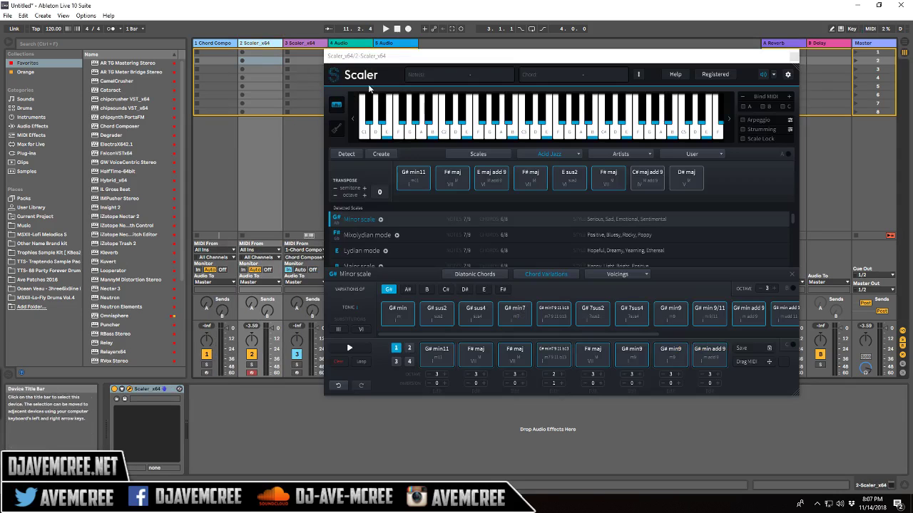
pyautogui.click(471, 154)
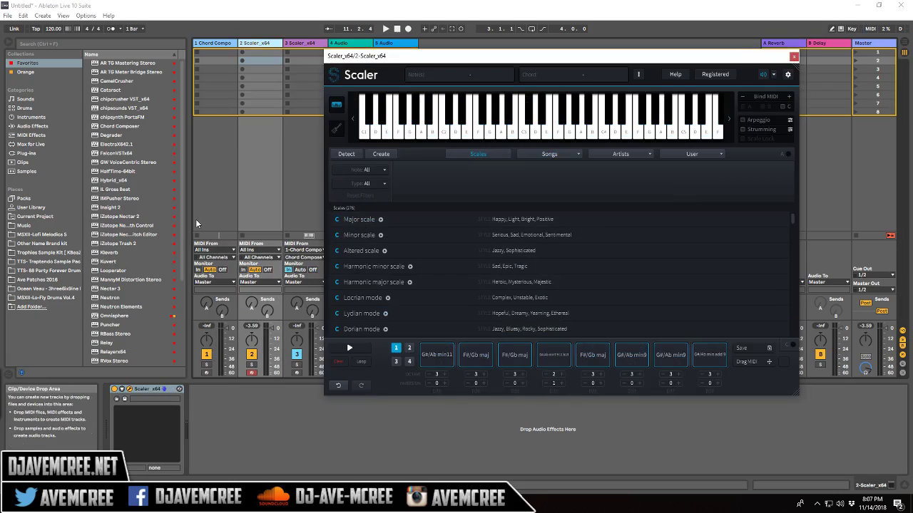
pyautogui.click(372, 171)
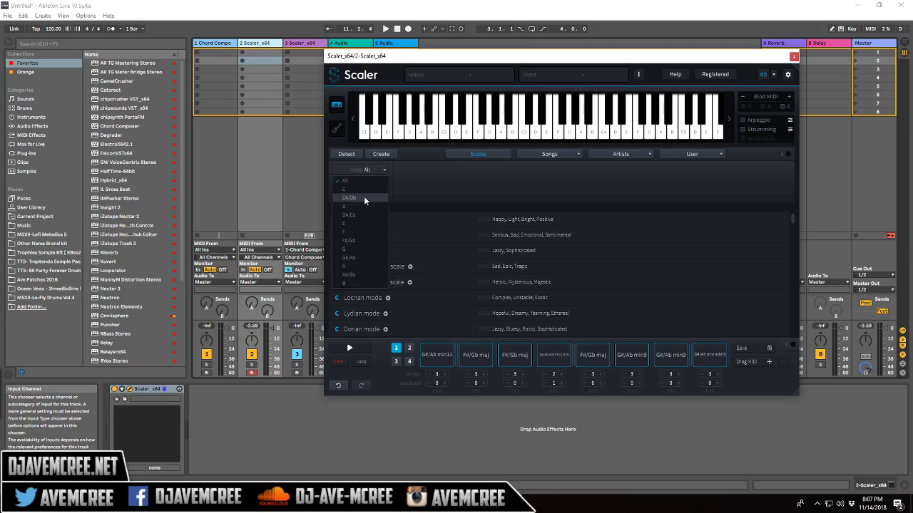
pyautogui.click(398, 182)
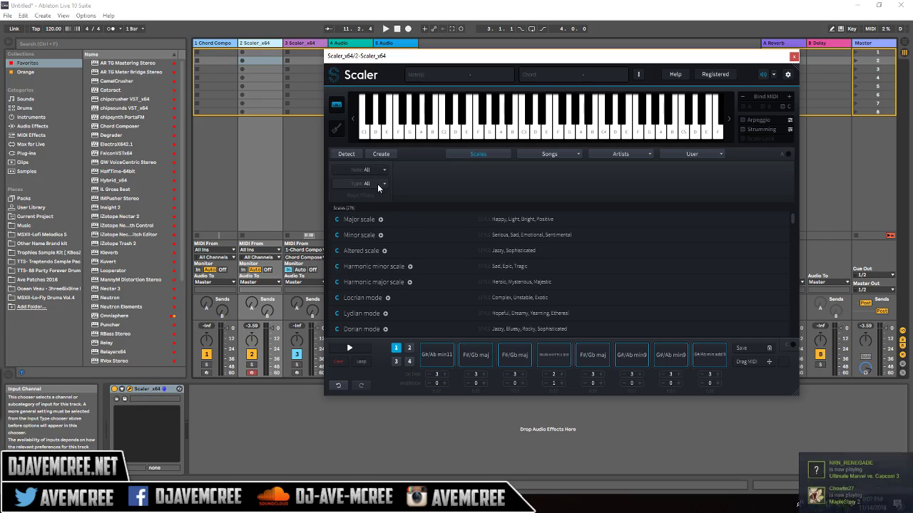
pyautogui.click(377, 185)
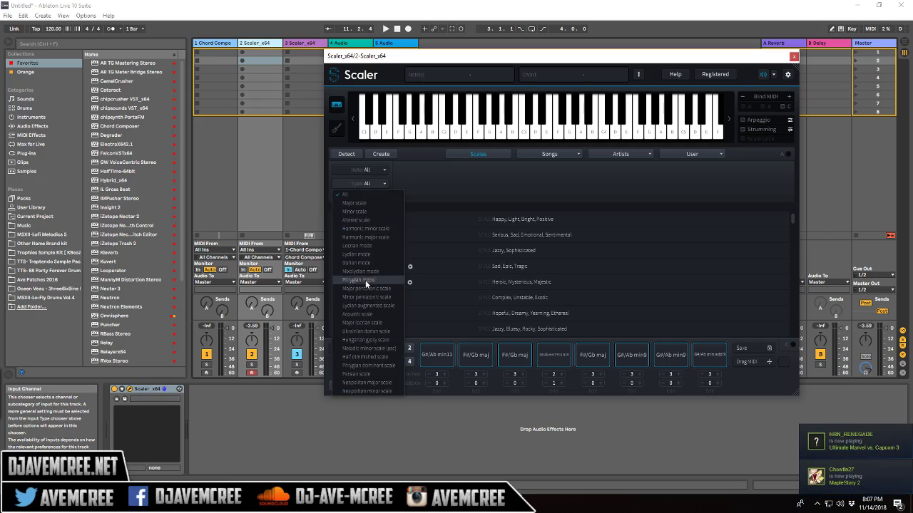
pyautogui.click(409, 198)
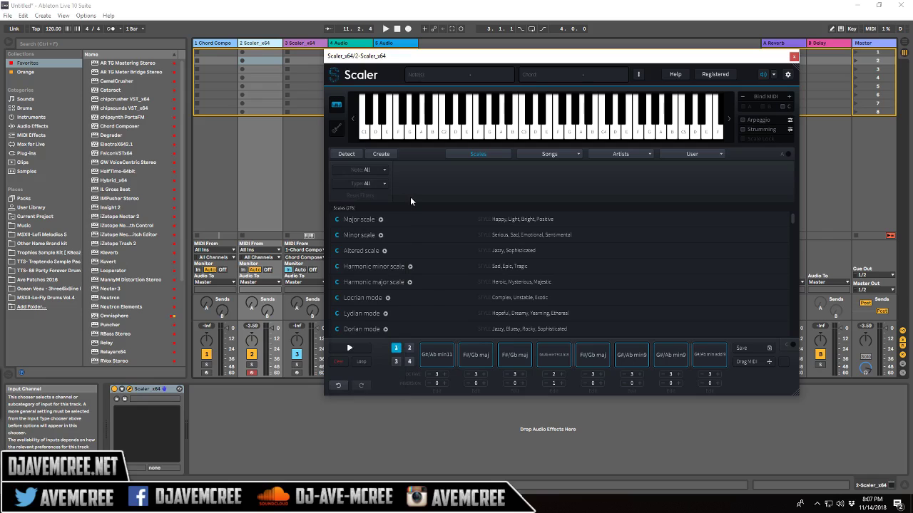
# Step: Return to Chord Composer and set the mode to Dorian and the chords to Sevens
pyautogui.click(226, 45)
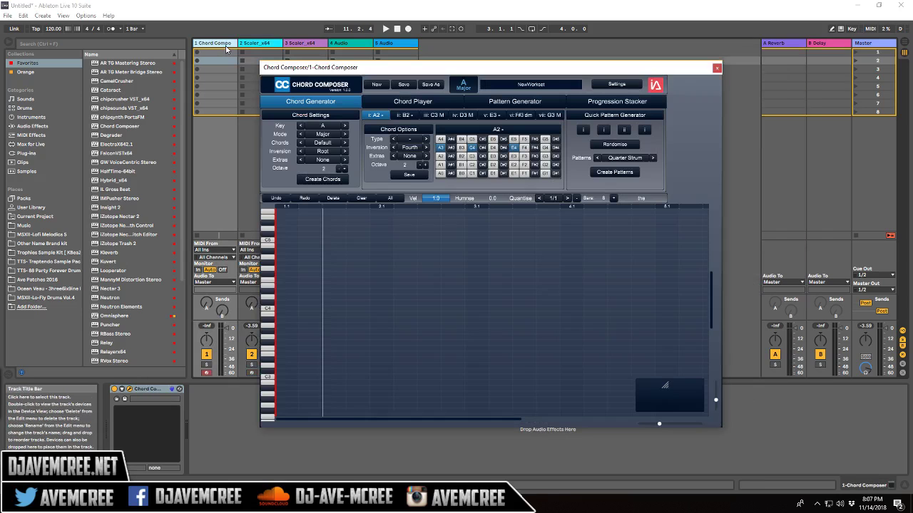
pyautogui.click(318, 135)
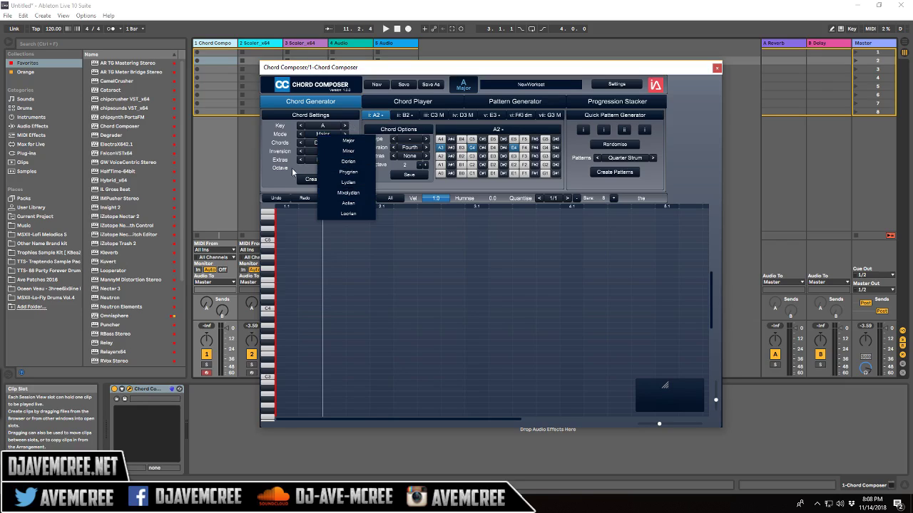
pyautogui.click(348, 162)
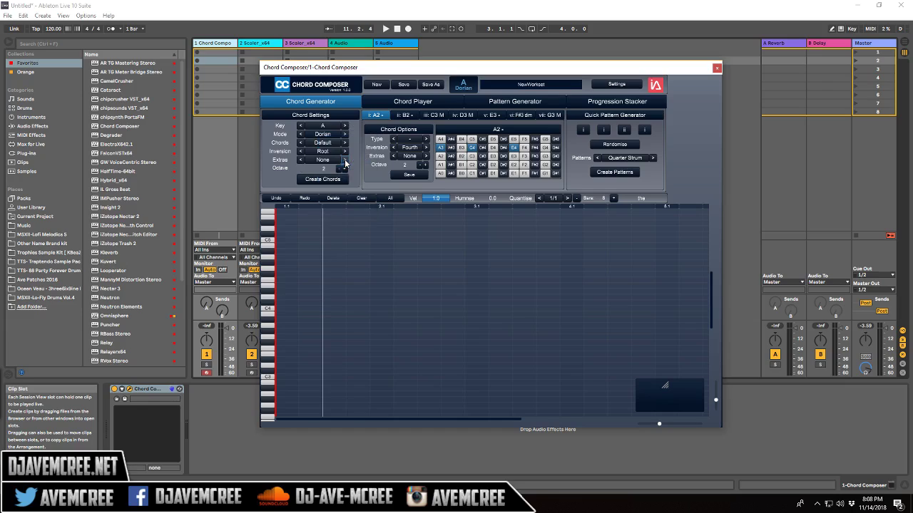
pyautogui.click(331, 146)
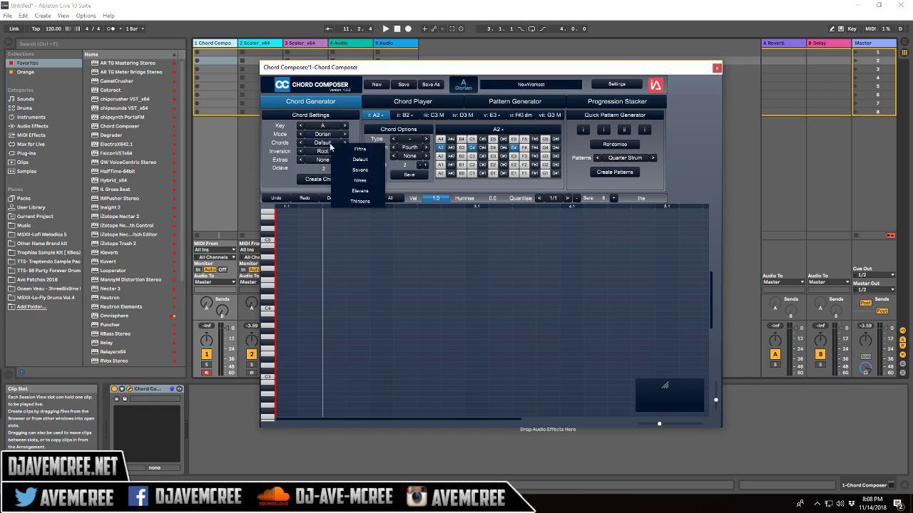
pyautogui.click(368, 174)
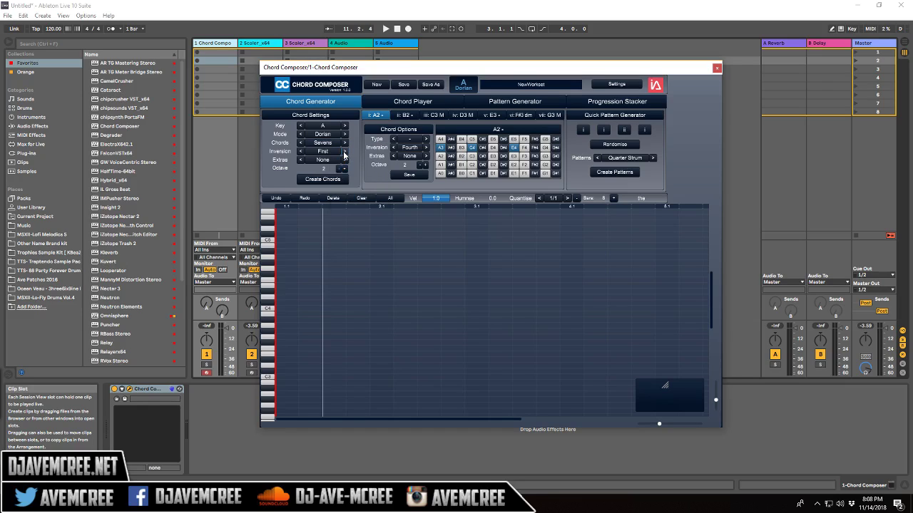
# Step: Set Chord Composer's chord inversion to Fifth and extras to (+) R, with the note velocity at 0.43
pyautogui.click(321, 152)
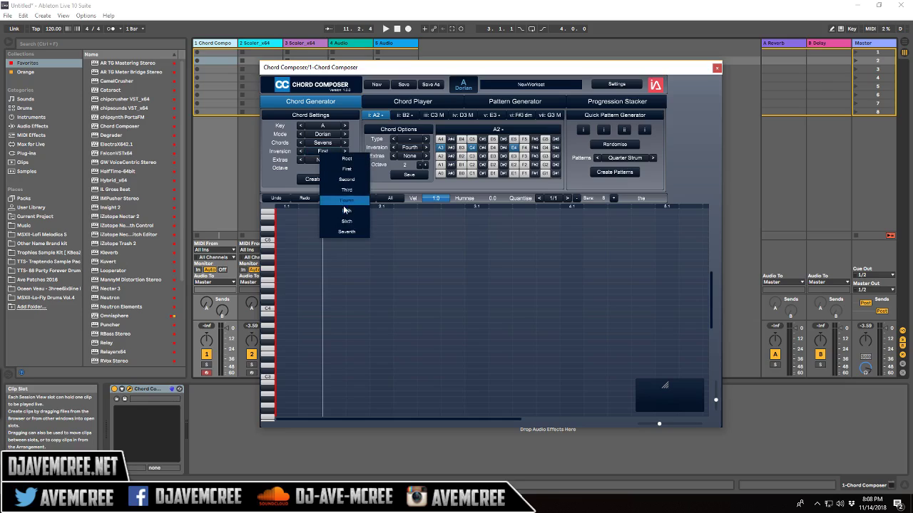
pyautogui.click(347, 211)
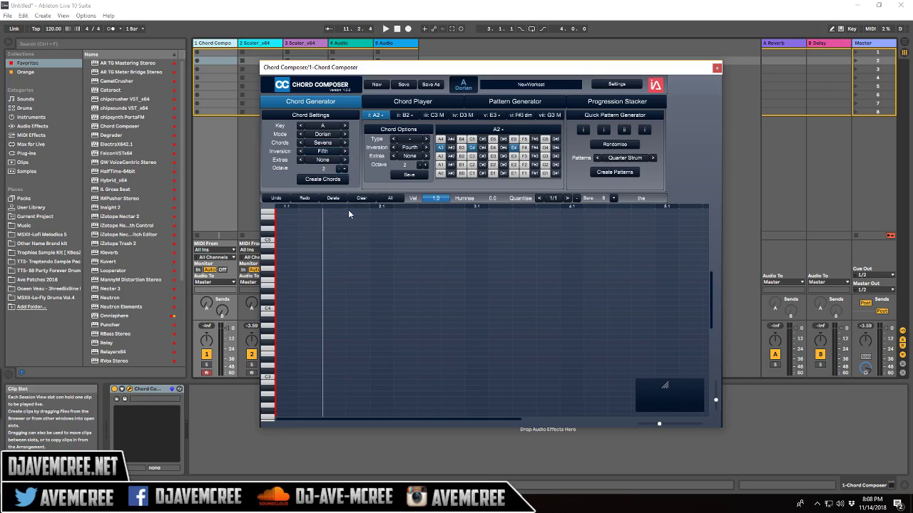
pyautogui.click(318, 161)
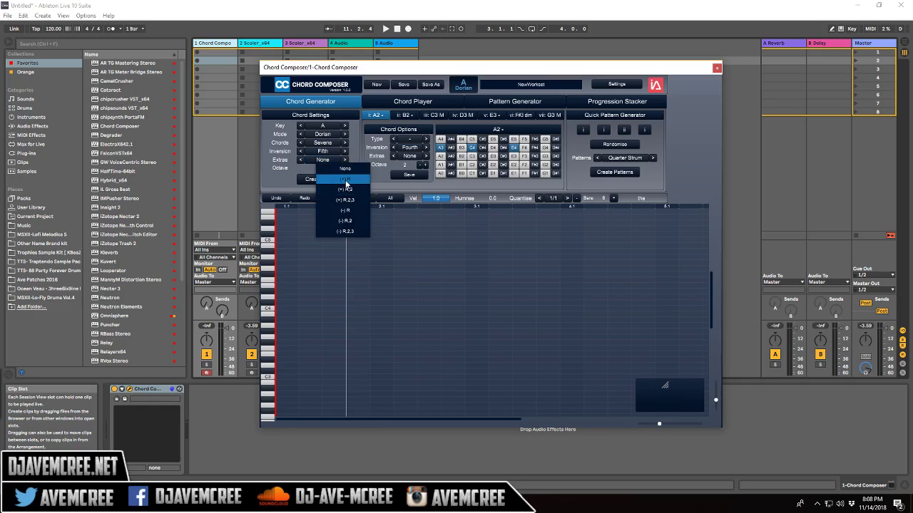
pyautogui.click(347, 179)
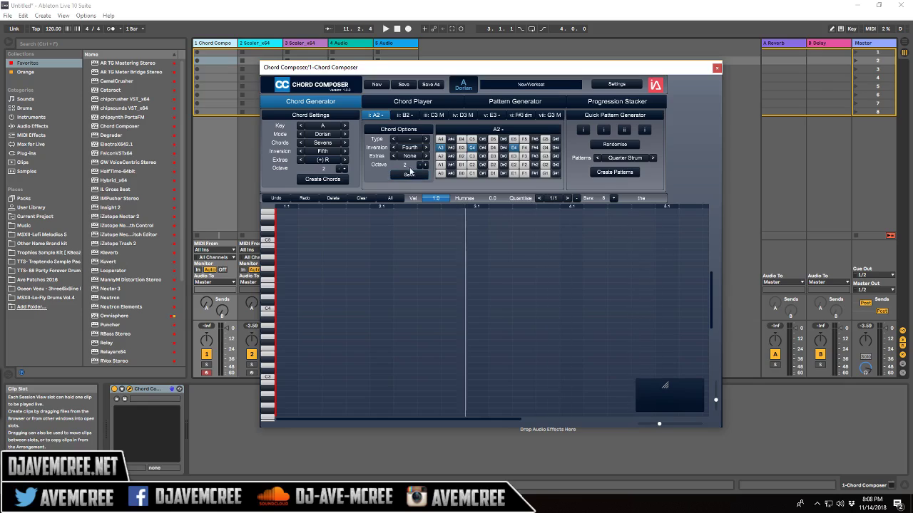
pyautogui.moveTo(446, 199); pyautogui.dragTo(435, 199)
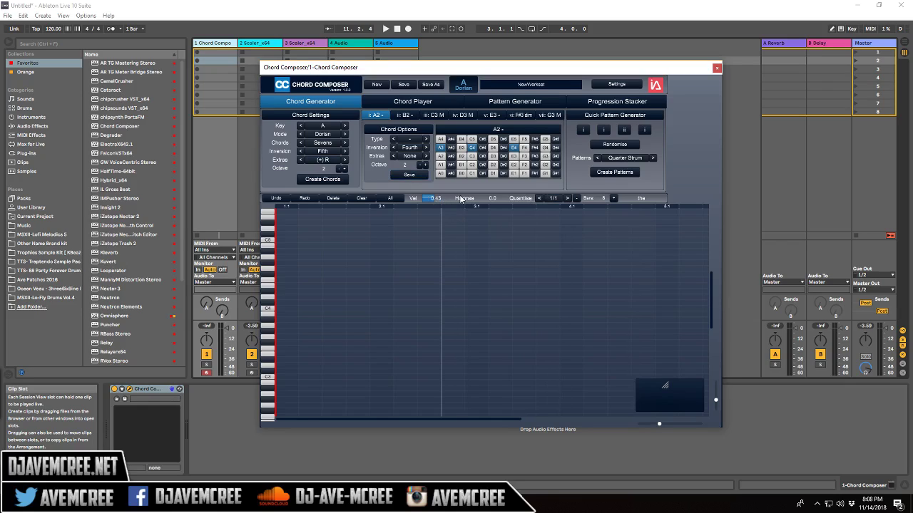
# Step: Set Chord Composer's Humanise amount to 0.55 and check the type options for chord i
pyautogui.moveTo(484, 199)
pyautogui.mouseDown()
pyautogui.moveTo(497, 202)
pyautogui.moveTo(476, 201)
pyautogui.moveTo(512, 203)
pyautogui.moveTo(494, 205)
pyautogui.mouseUp()
pyautogui.click(403, 140)
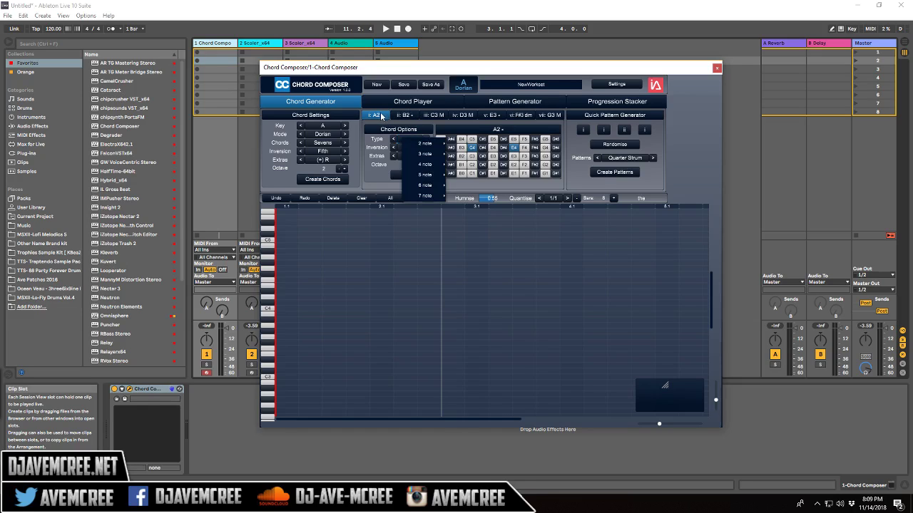
pyautogui.click(378, 117)
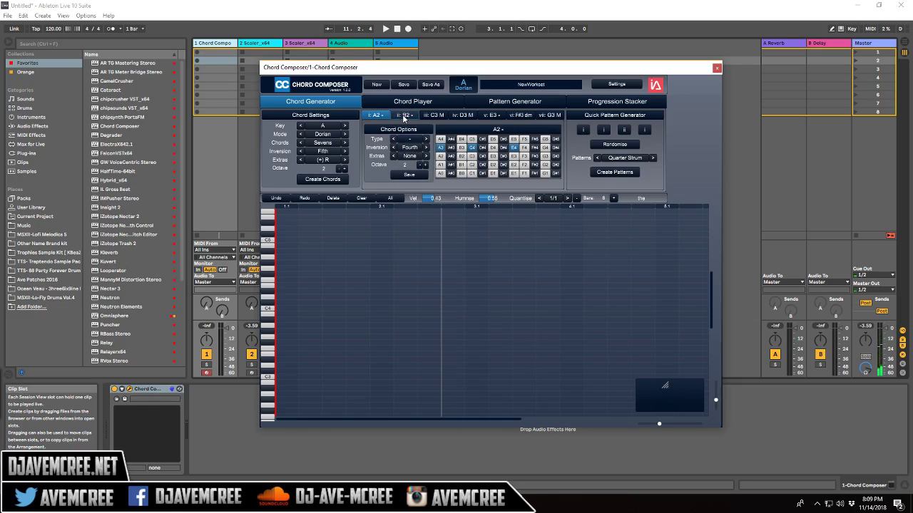
# Step: Audition the remaining Dorian scale chords from ii: B2 to vii: G3 M one after another
pyautogui.click(402, 115)
pyautogui.click(431, 115)
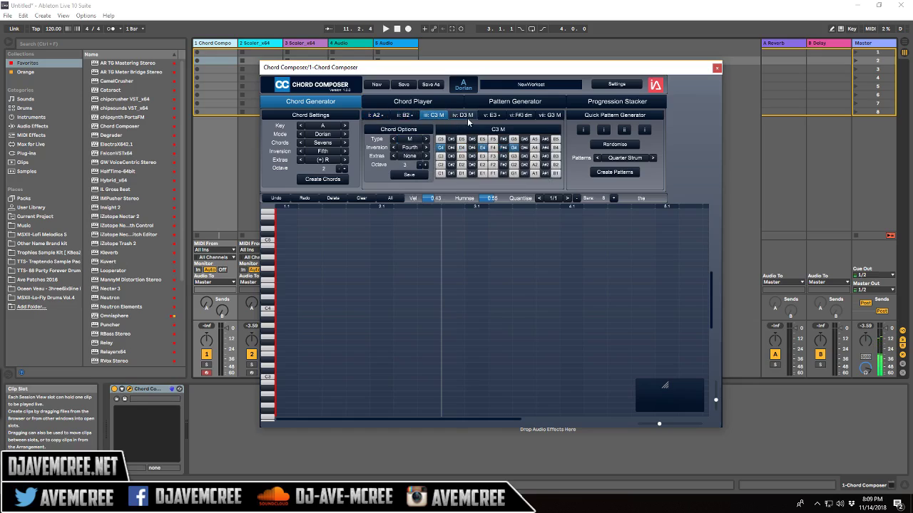
pyautogui.click(464, 116)
pyautogui.click(490, 116)
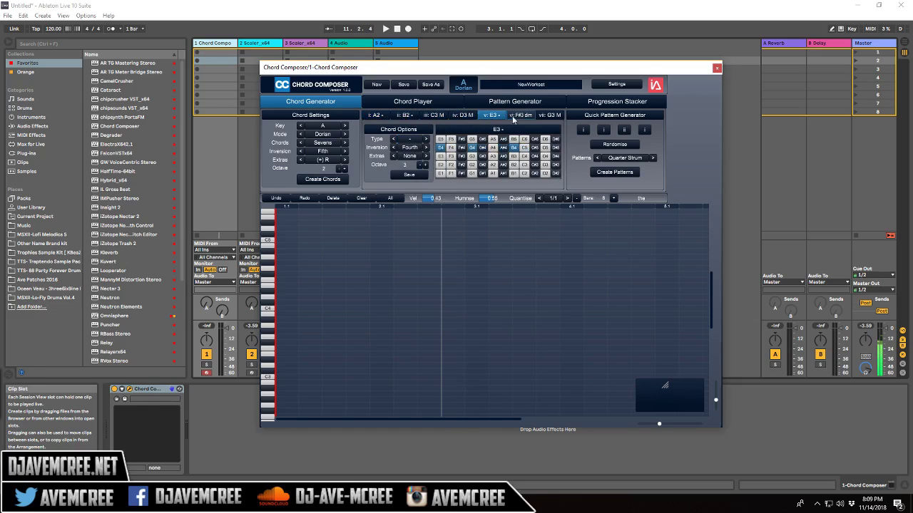
pyautogui.click(527, 115)
pyautogui.click(546, 116)
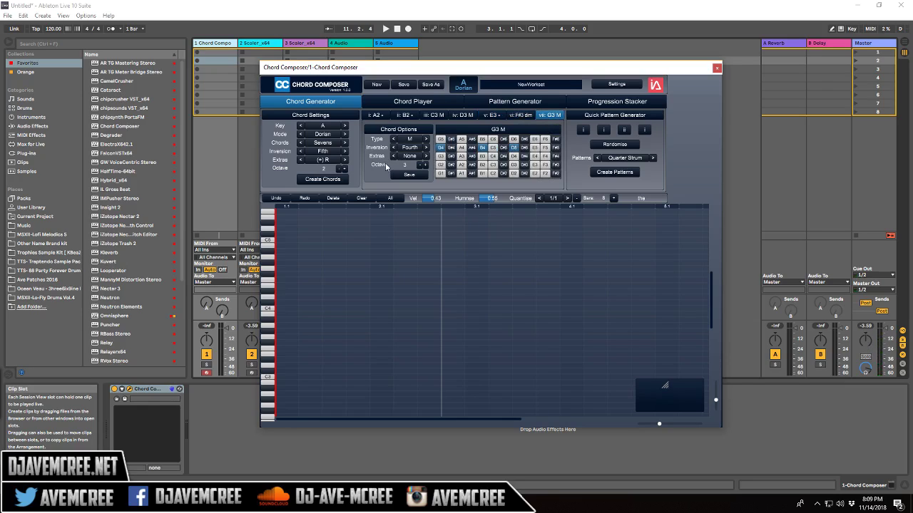
# Step: Change chord vii's type to aug7, auditioning alternatives such as sus2, aug and +9 along the way
pyautogui.click(426, 140)
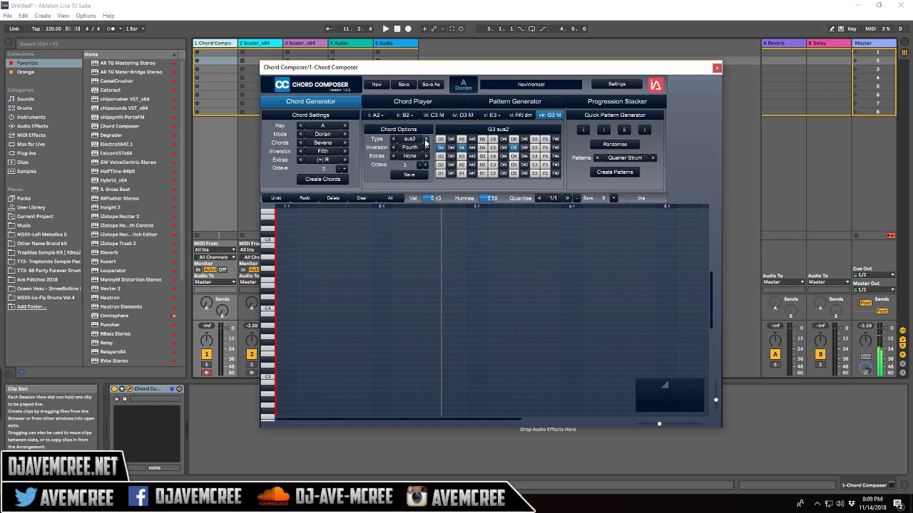
pyautogui.click(426, 139)
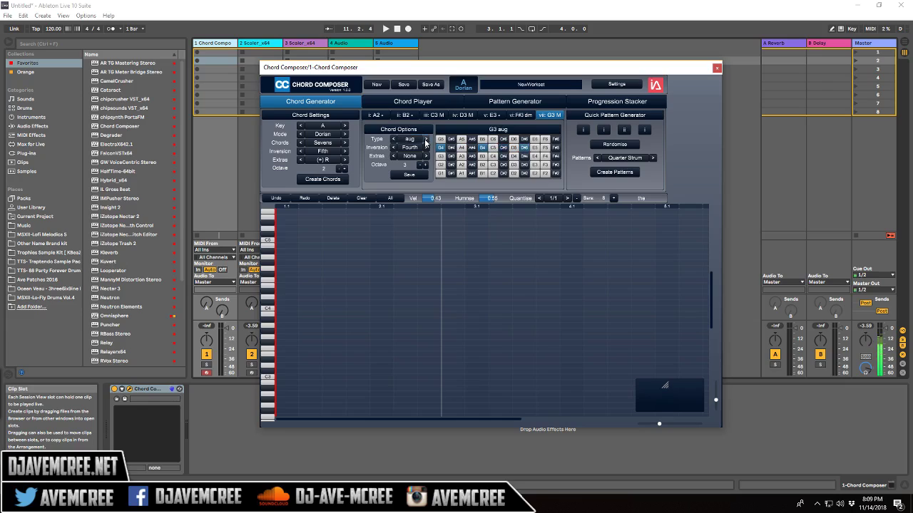
pyautogui.click(426, 140)
pyautogui.click(426, 140)
pyautogui.click(425, 140)
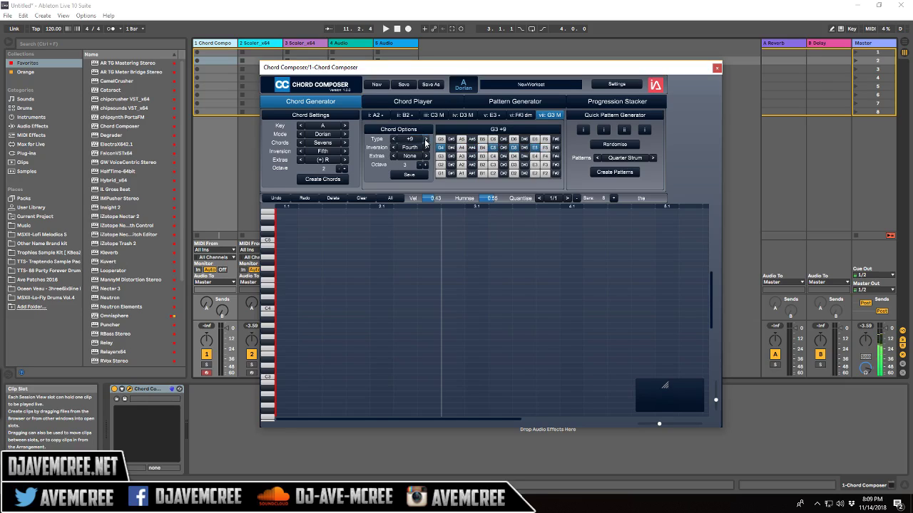
pyautogui.click(425, 140)
pyautogui.click(426, 139)
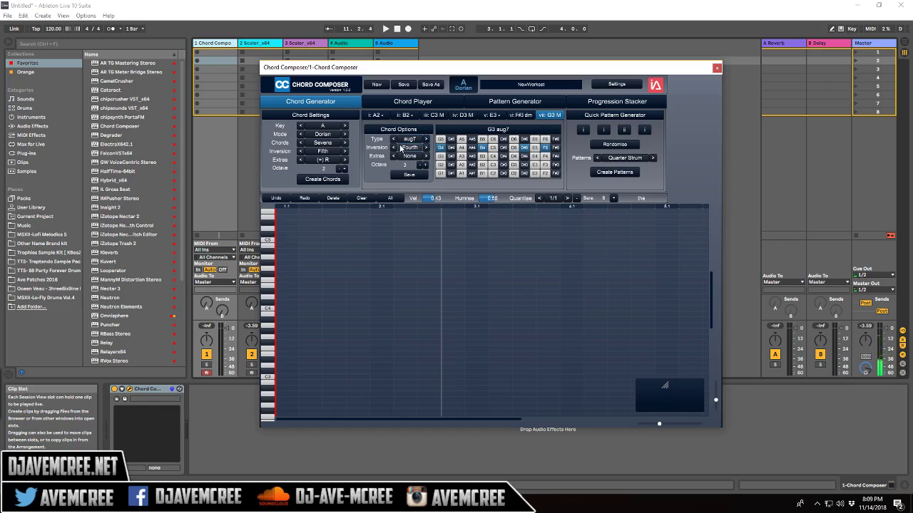
# Step: Set chord vii's inversion to First and its type to maj7
pyautogui.click(393, 148)
pyautogui.click(393, 147)
pyautogui.click(393, 147)
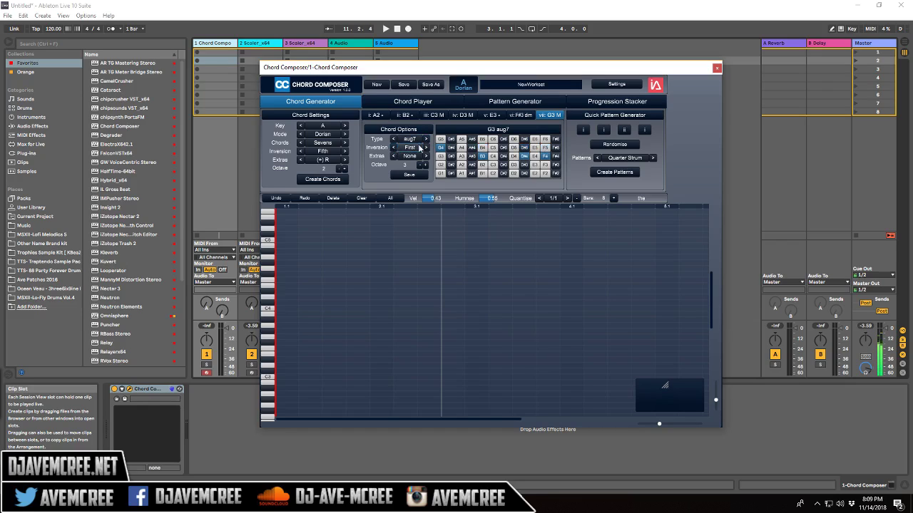
pyautogui.click(426, 140)
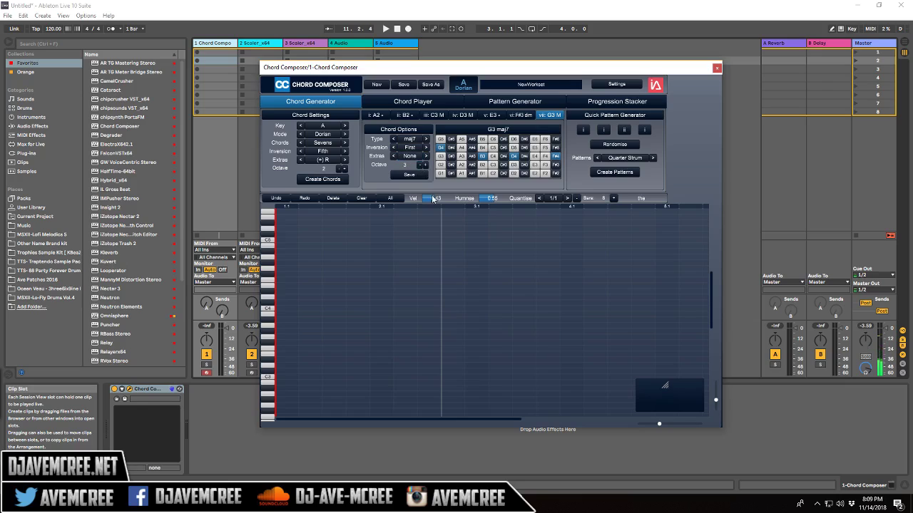
# Step: Set chord vii's extras to (+) R,2,3 and lower its octave to 2
pyautogui.click(411, 157)
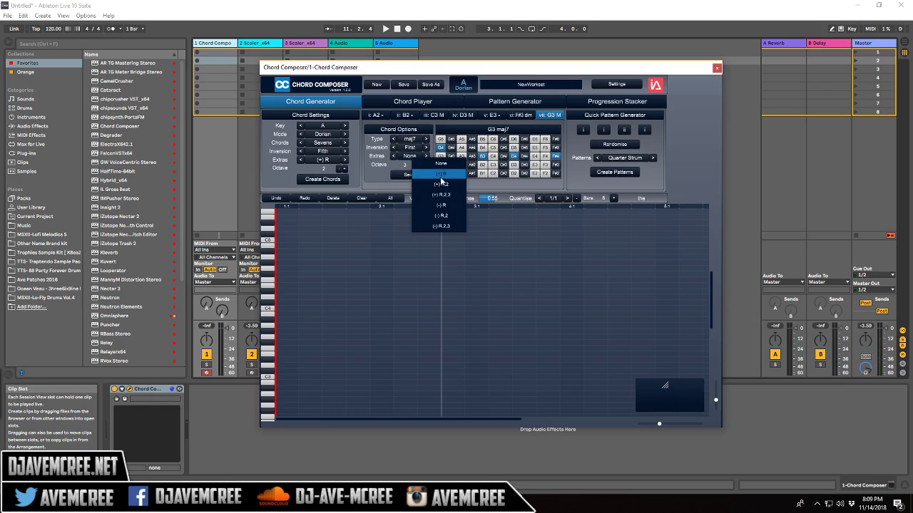
pyautogui.click(440, 203)
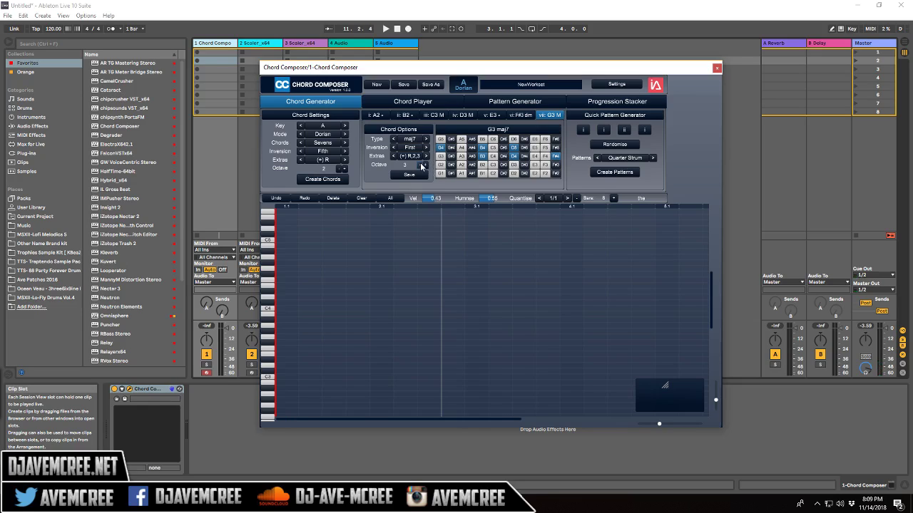
pyautogui.click(421, 165)
# Step: Generate a quick chord pattern with the basic Every 1/2 Note preset
pyautogui.click(614, 158)
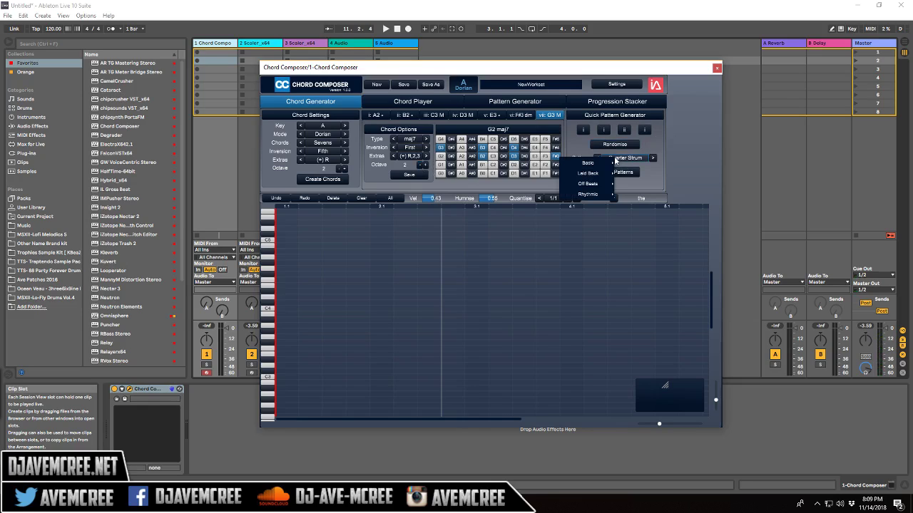
pyautogui.moveTo(570, 164)
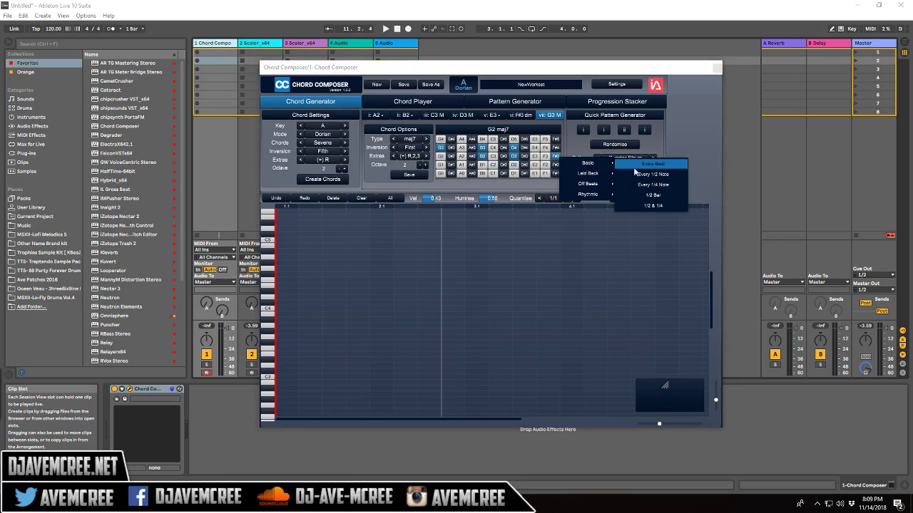
pyautogui.click(661, 175)
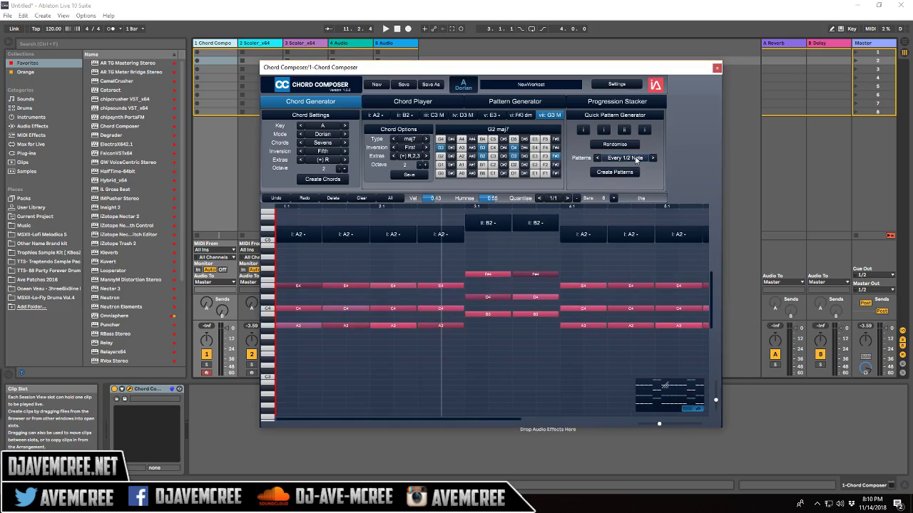
# Step: Change the quick pattern to the off-beat preset Off Quarters and play it
pyautogui.click(637, 163)
pyautogui.moveTo(601, 184)
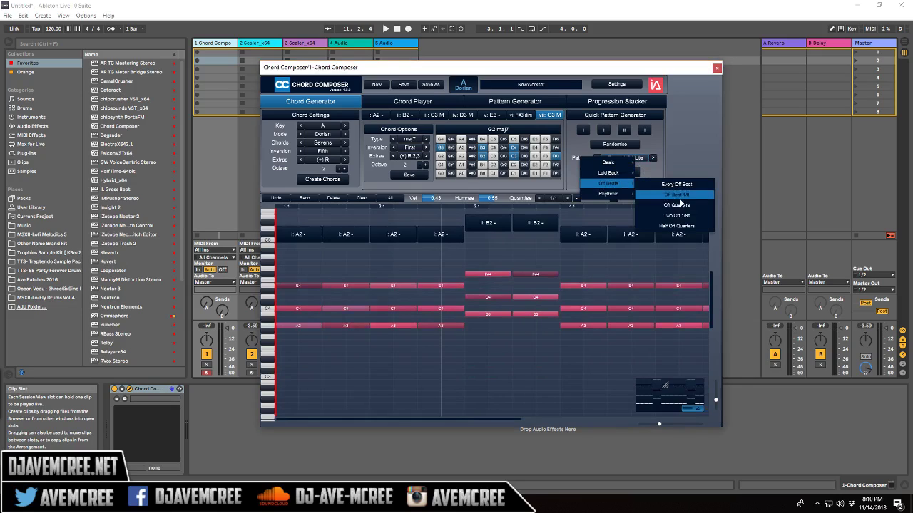
pyautogui.click(681, 205)
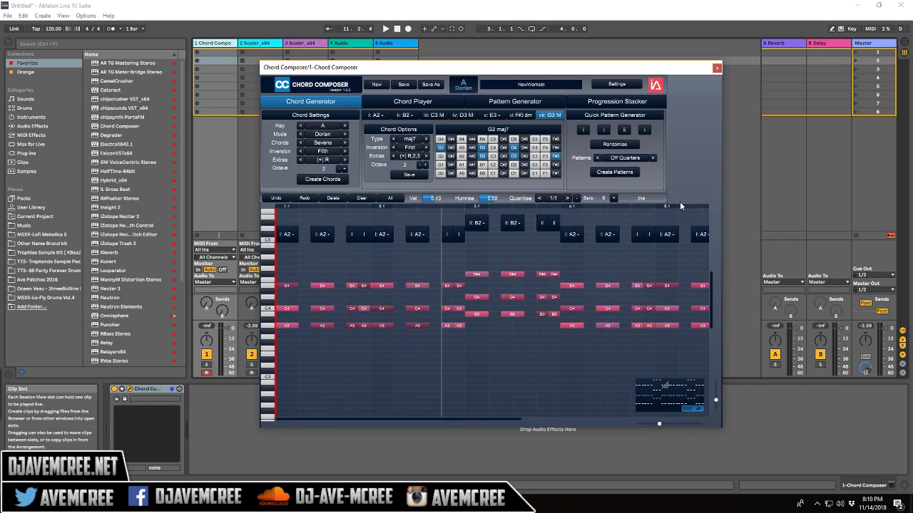
pyautogui.press('space')
# Step: Switch the quick pattern to Off Beat 1/8 and listen to a short playback
pyautogui.click(598, 158)
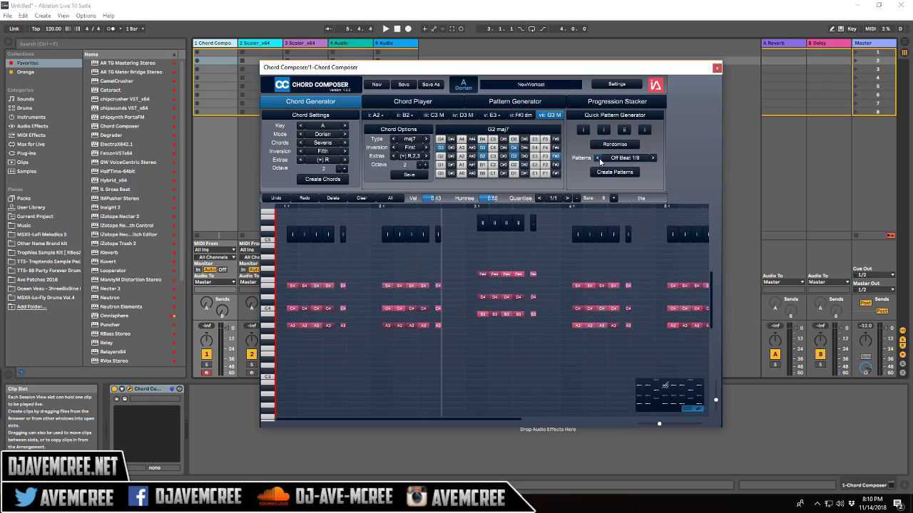
pyautogui.press('space')
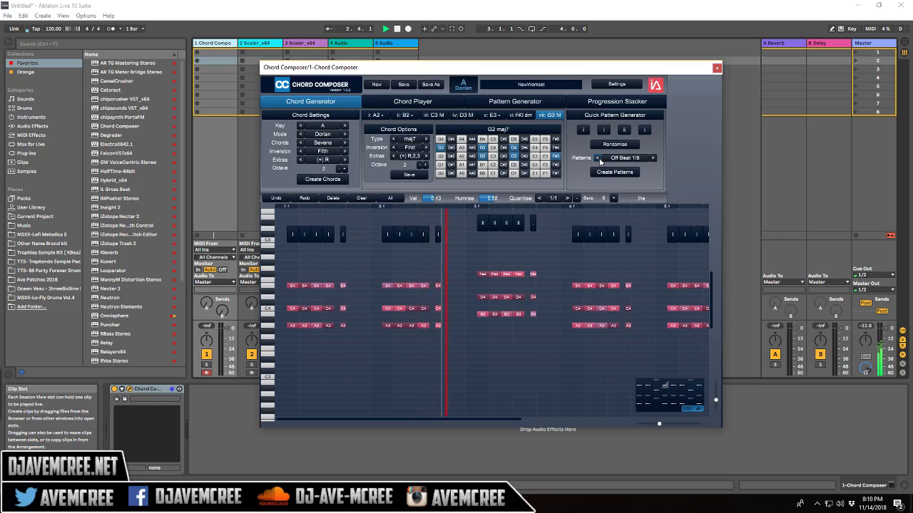
pyautogui.press('space')
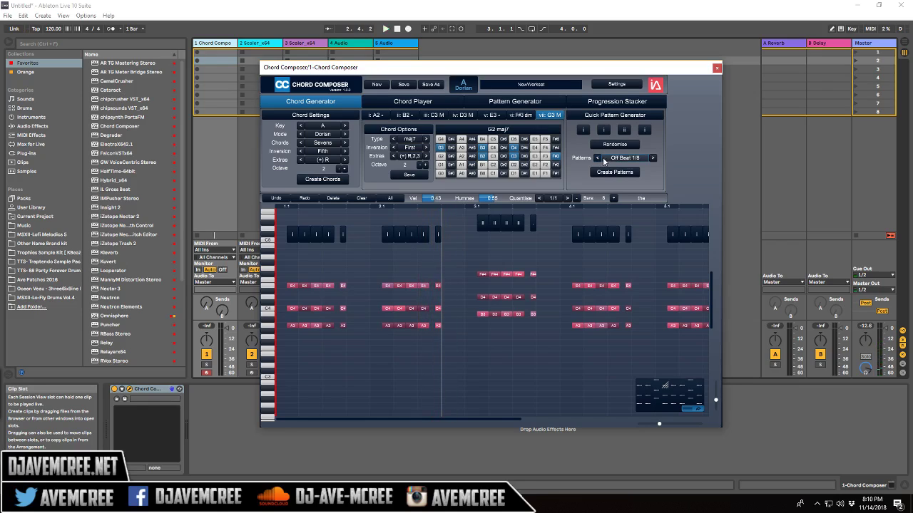
# Step: Set the quick pattern back to Every 1/2 Note and play it through
pyautogui.click(606, 161)
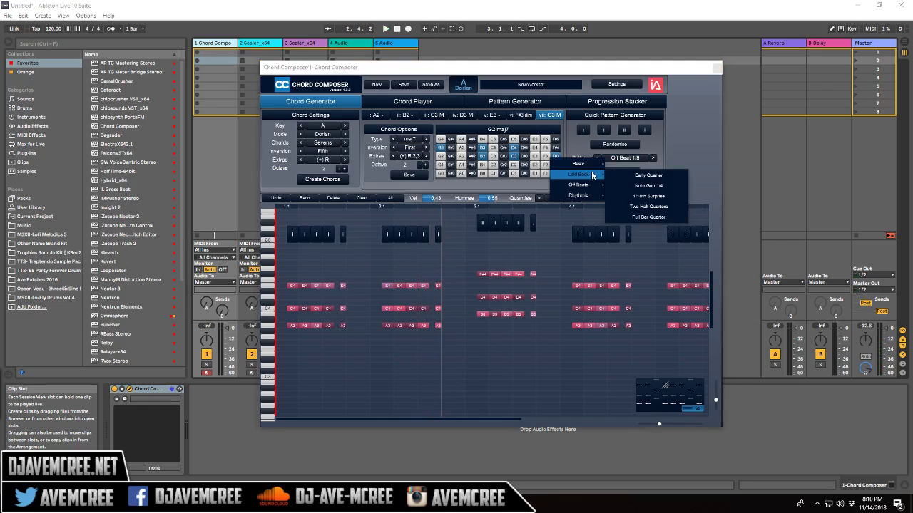
pyautogui.moveTo(592, 165)
pyautogui.click(635, 176)
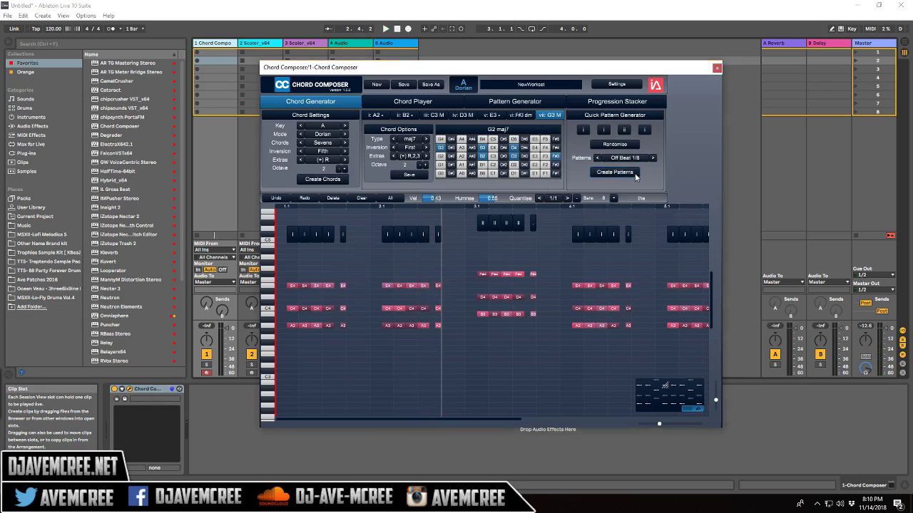
pyautogui.press('space')
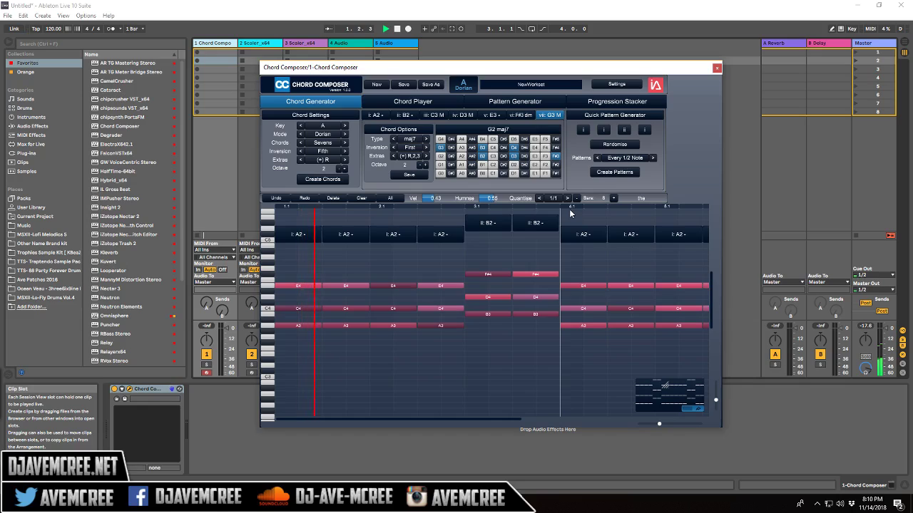
pyautogui.press('space')
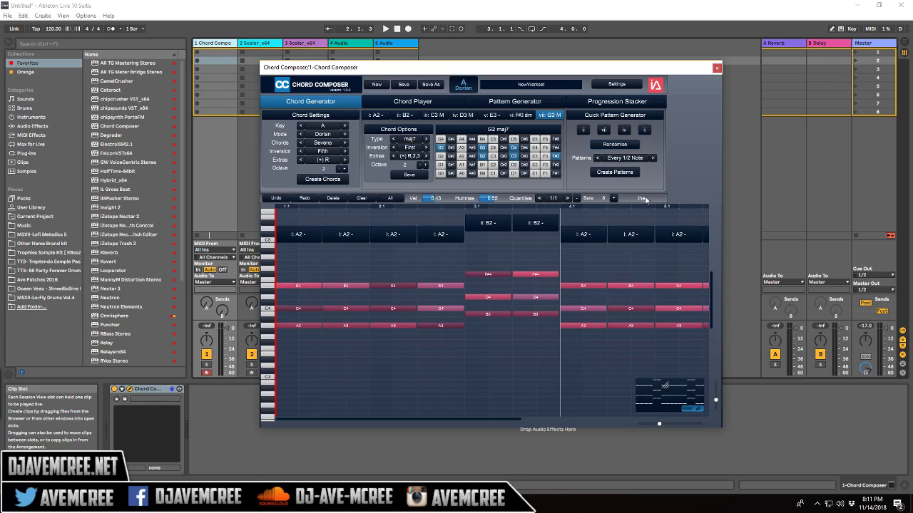
# Step: Create patterns from the chord sequence ii, vii, iv, ii and play the resulting progression
pyautogui.click(610, 173)
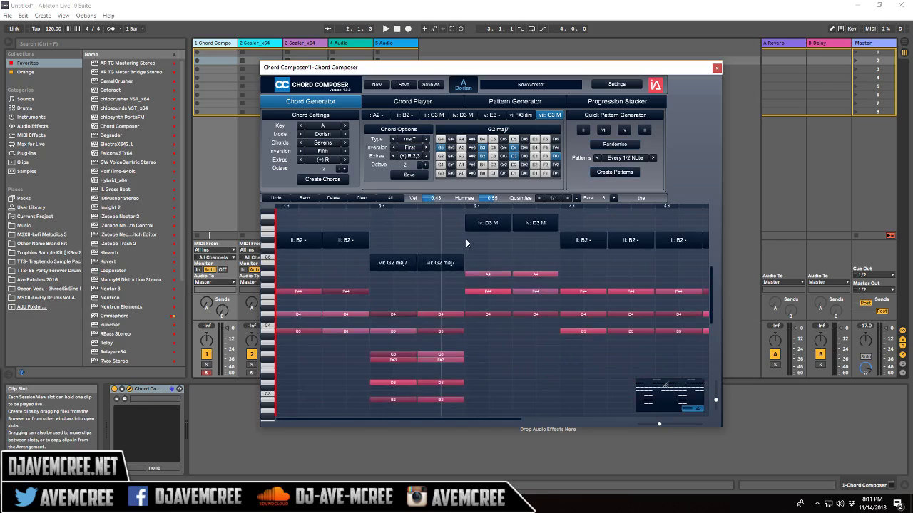
pyautogui.press('space')
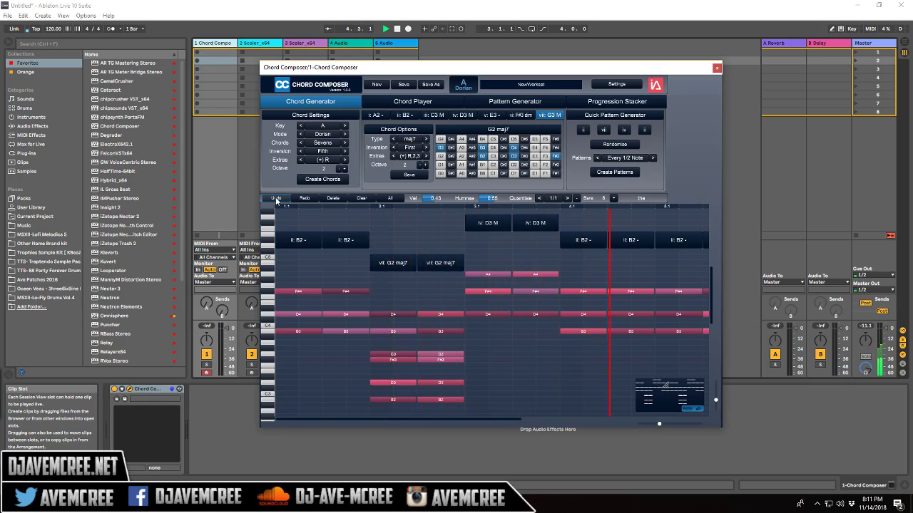
pyautogui.press('space')
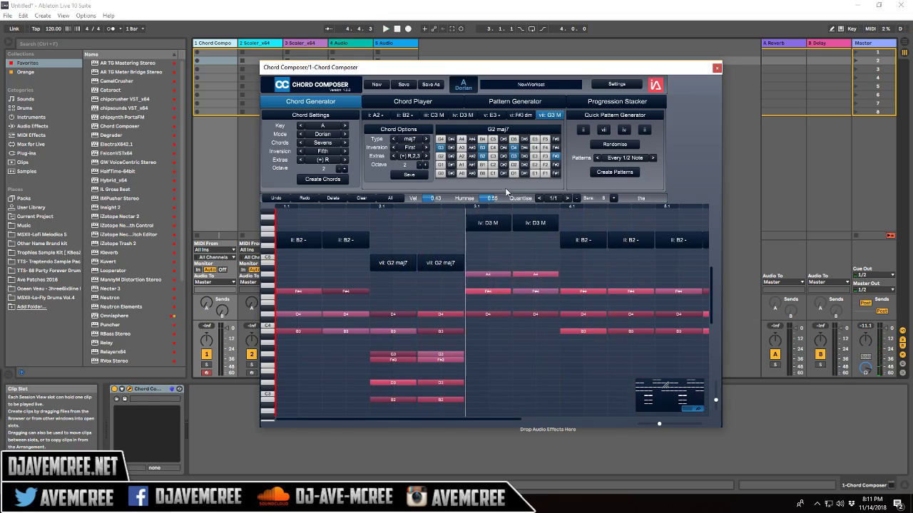
# Step: Set the quantise value to 1/4 and change the second B2 chord block in bar 1 to iii: C3 M
pyautogui.click(555, 199)
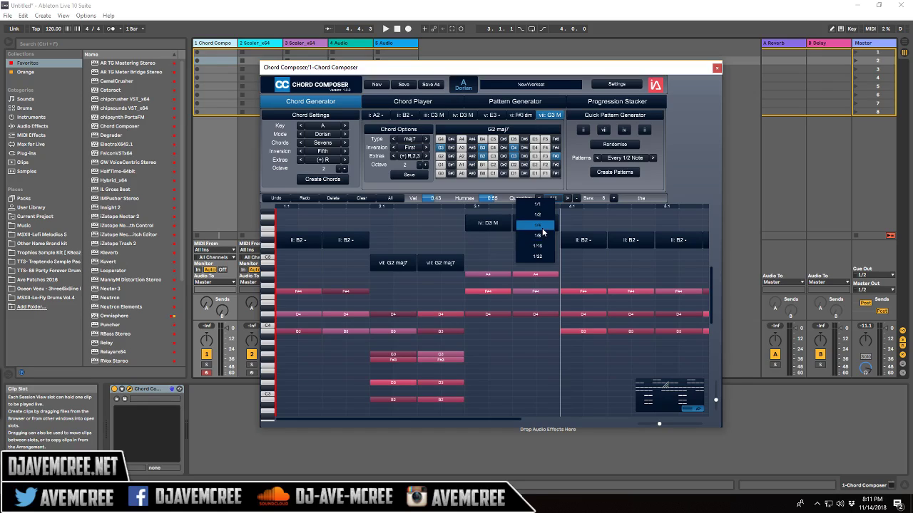
pyautogui.click(542, 226)
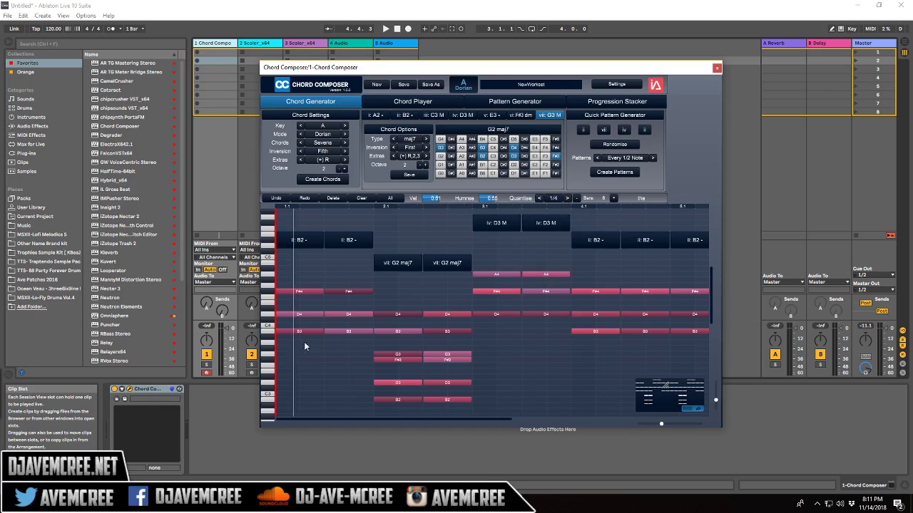
pyautogui.click(343, 241)
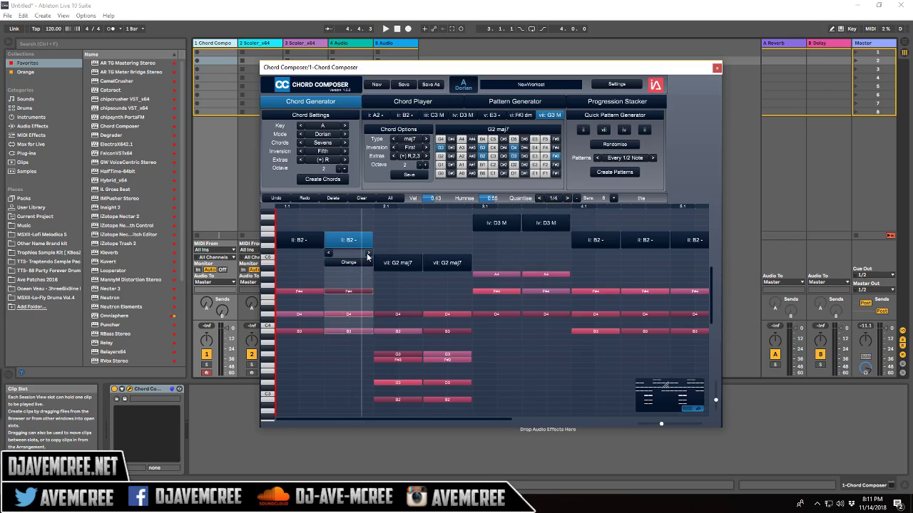
pyautogui.click(368, 254)
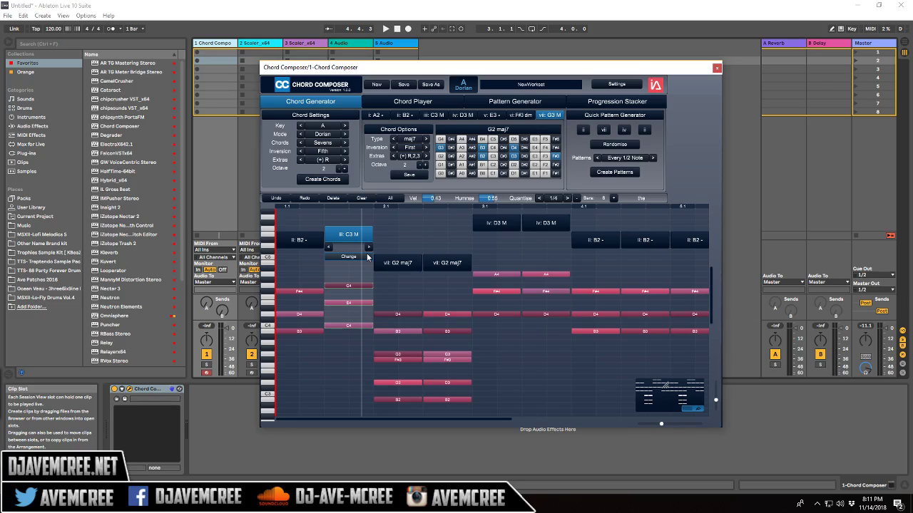
# Step: Play back the edited progression and delete the second G2 maj7 chord block in bar 2
pyautogui.press('space')
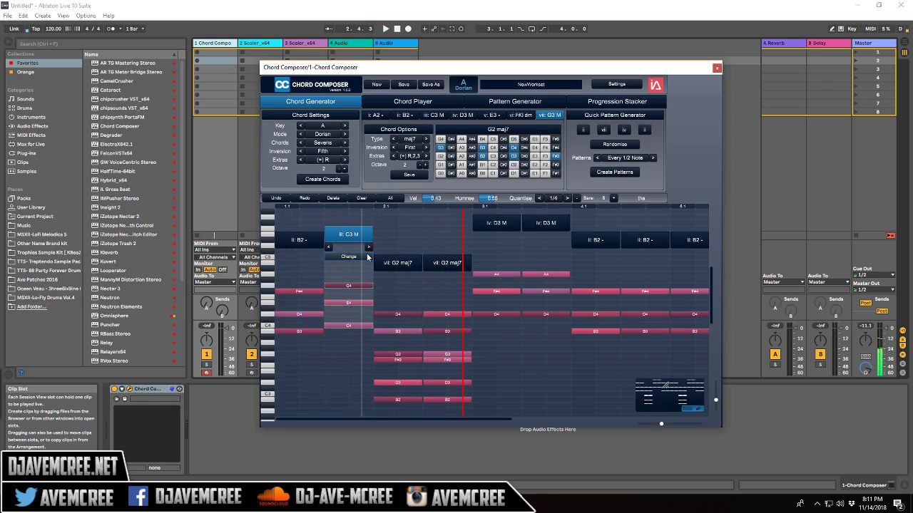
pyautogui.press('space')
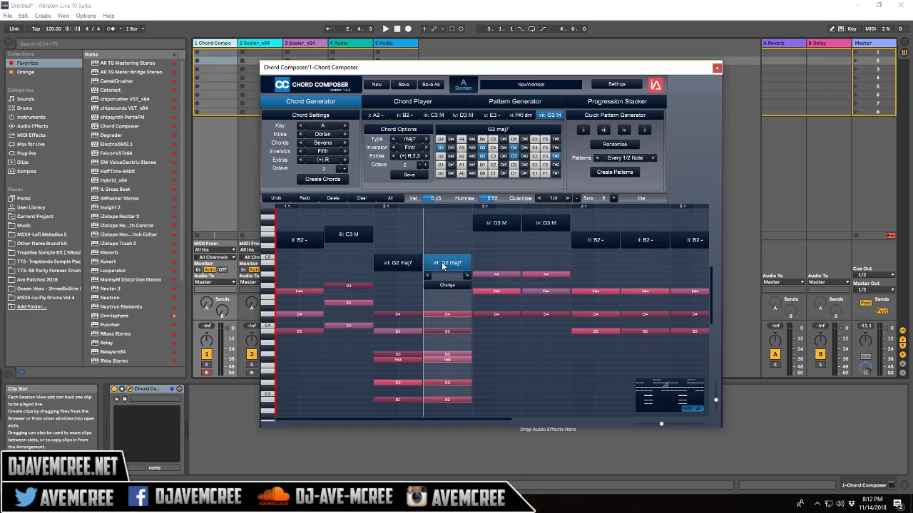
pyautogui.click(333, 198)
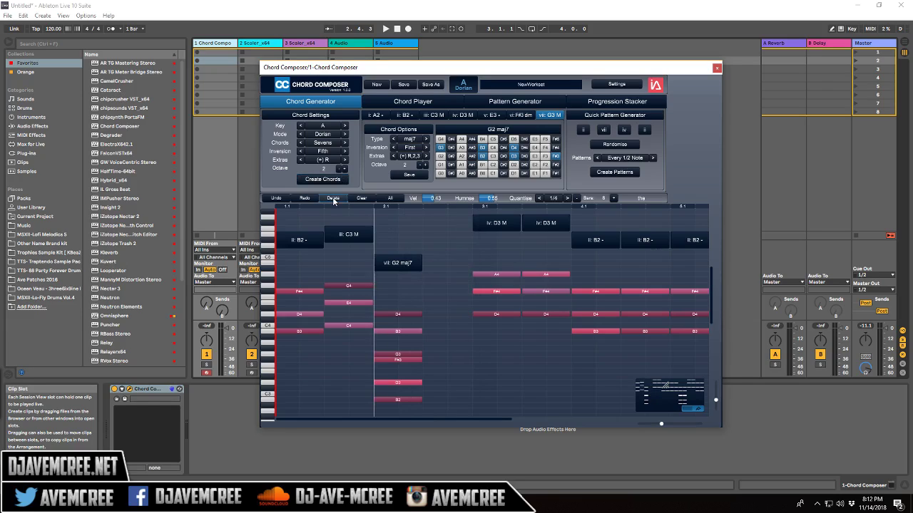
# Step: Play back the progression, then shorten the bar 2 vii chord's D4 note and move its B3 note half a bar later
pyautogui.press('space')
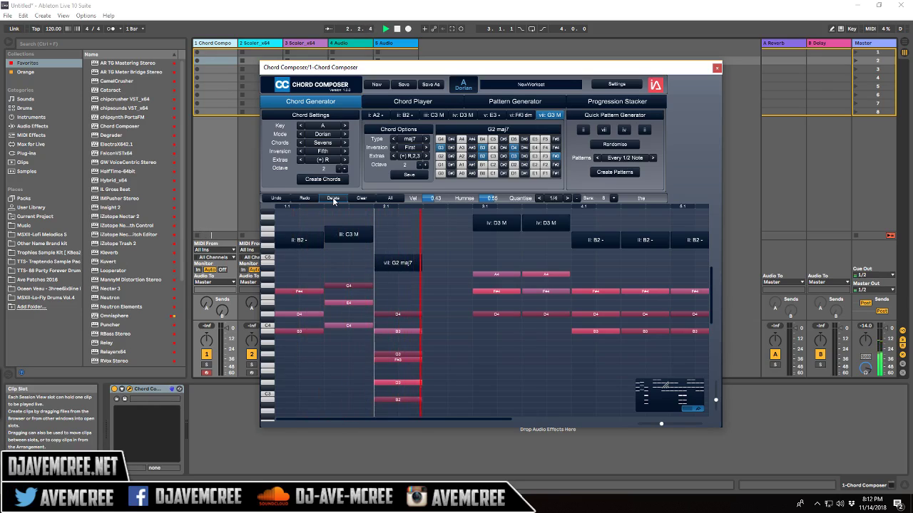
pyautogui.press('space')
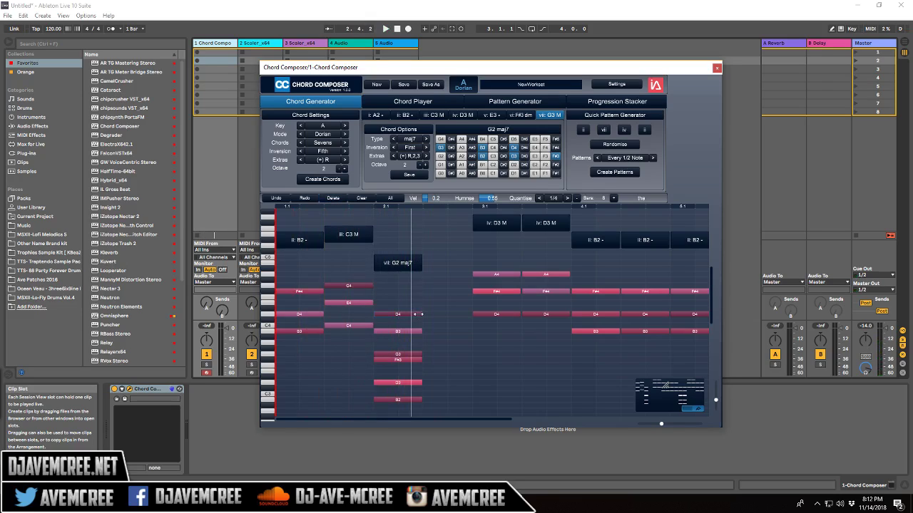
pyautogui.moveTo(421, 314); pyautogui.dragTo(389, 316)
pyautogui.click(390, 331)
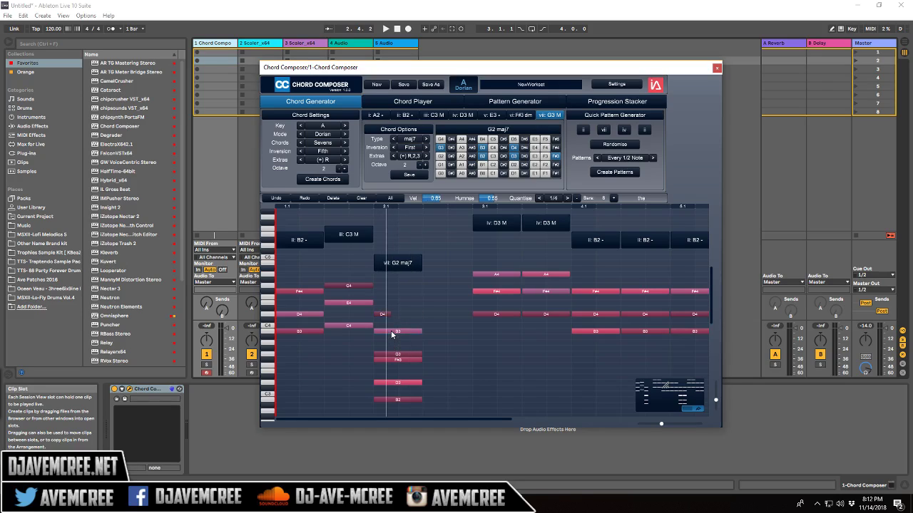
pyautogui.moveTo(391, 330); pyautogui.dragTo(443, 331)
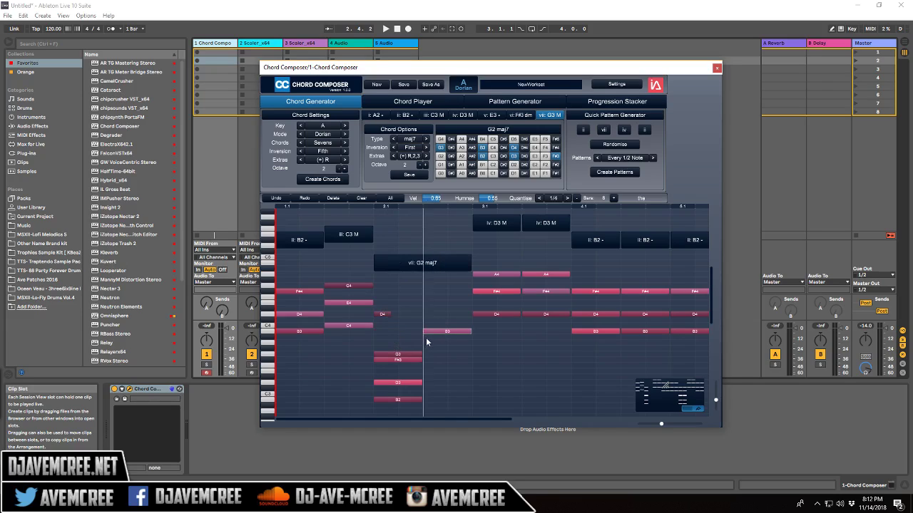
# Step: In bar 2, move the G3 note one beat later and halve it, and shorten and slightly delay the F#3 note
pyautogui.click(397, 354)
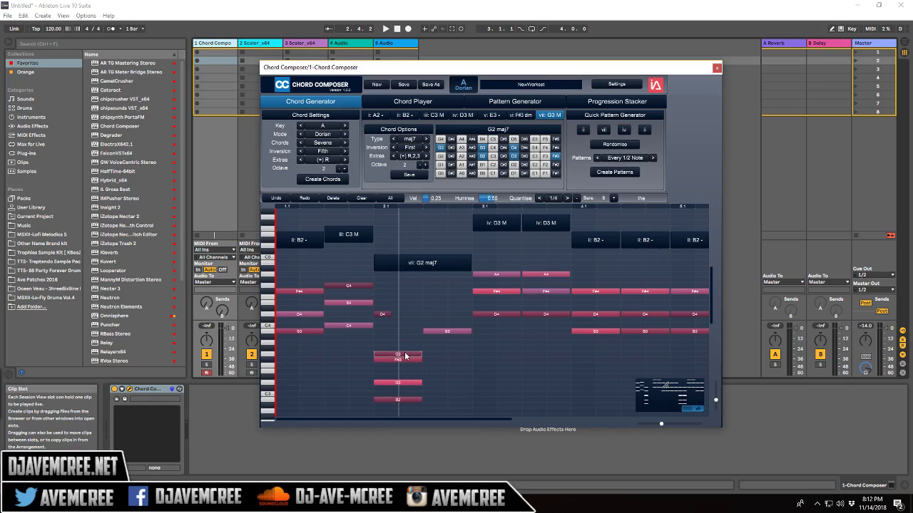
pyautogui.moveTo(405, 352); pyautogui.dragTo(438, 354)
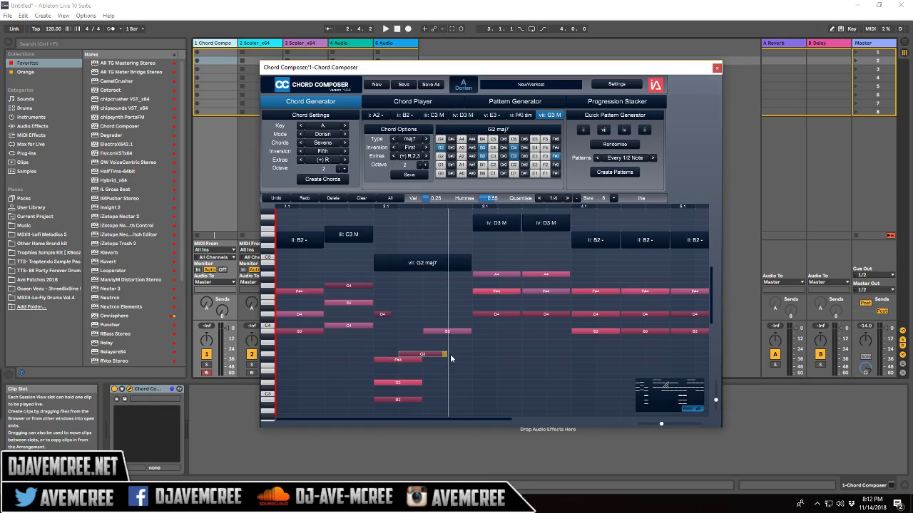
pyautogui.moveTo(446, 354); pyautogui.dragTo(421, 354)
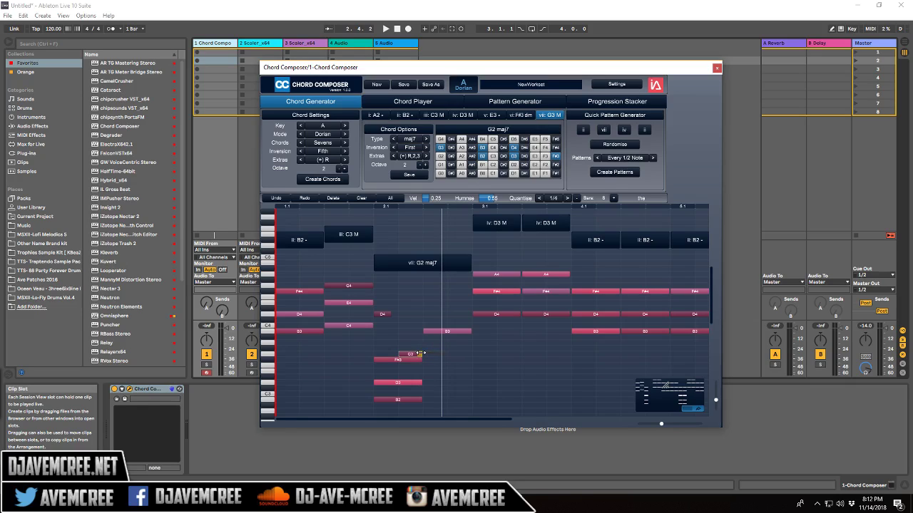
pyautogui.click(392, 359)
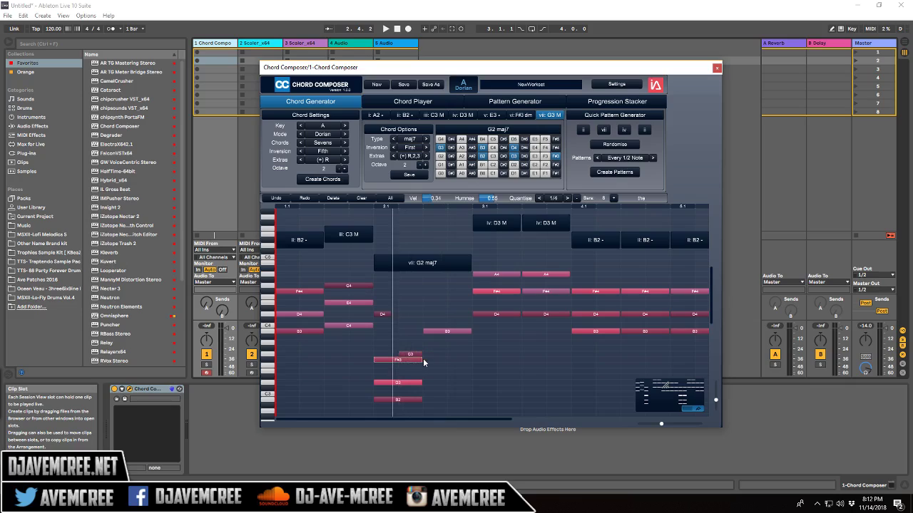
pyautogui.moveTo(398, 361)
pyautogui.mouseDown()
pyautogui.moveTo(424, 360)
pyautogui.moveTo(397, 360)
pyautogui.mouseUp()
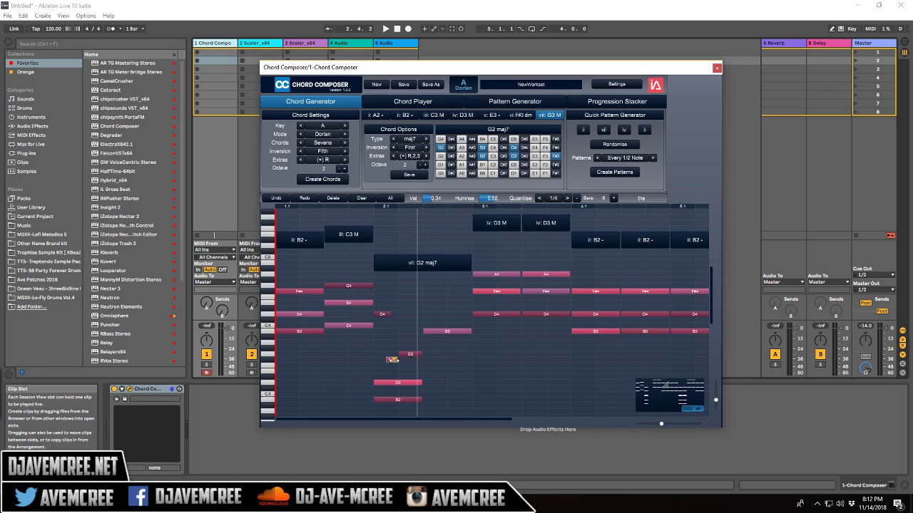
# Step: Move the D3 note in bar 2 half a bar later, shorten the B2 note, and play back the broken-up chord
pyautogui.click(396, 386)
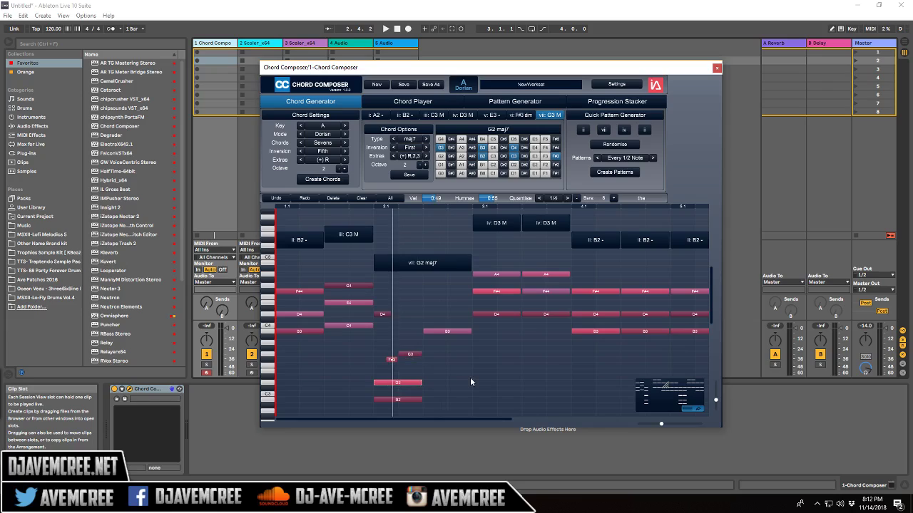
pyautogui.moveTo(400, 386); pyautogui.dragTo(449, 385)
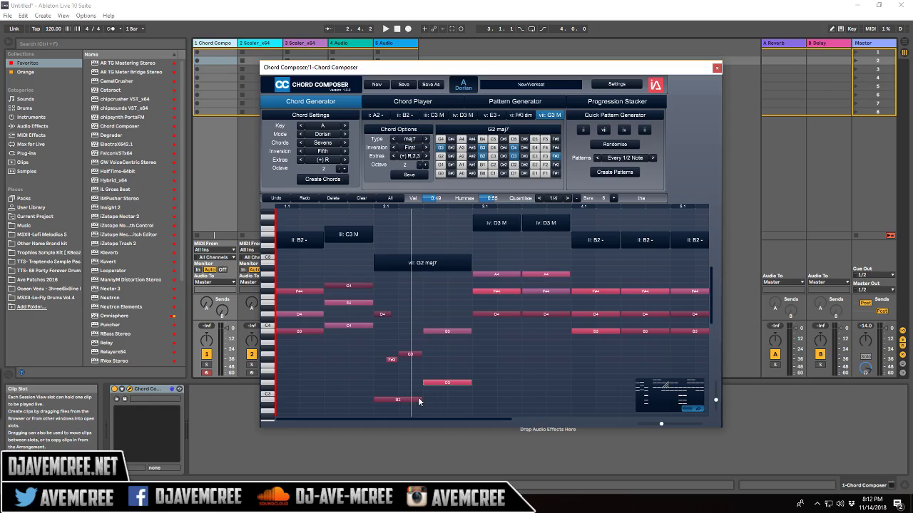
pyautogui.click(420, 399)
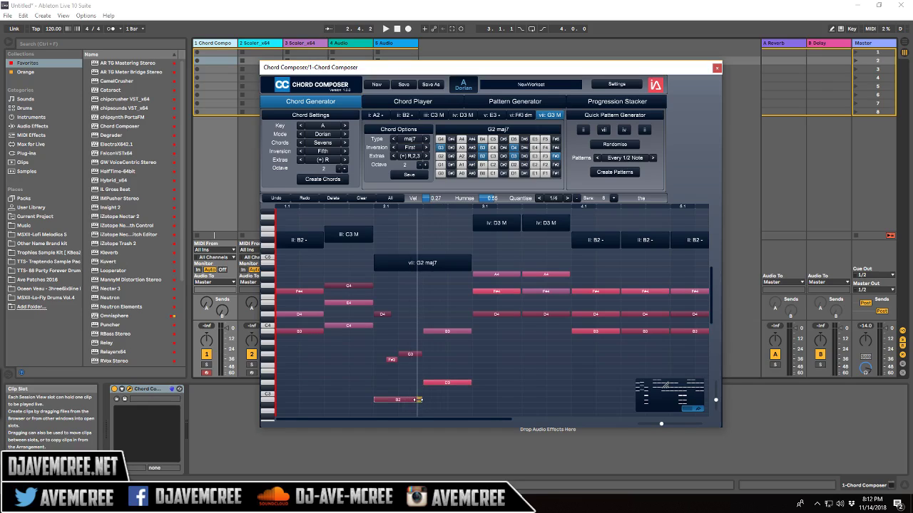
pyautogui.moveTo(420, 399); pyautogui.dragTo(390, 399)
pyautogui.press('space')
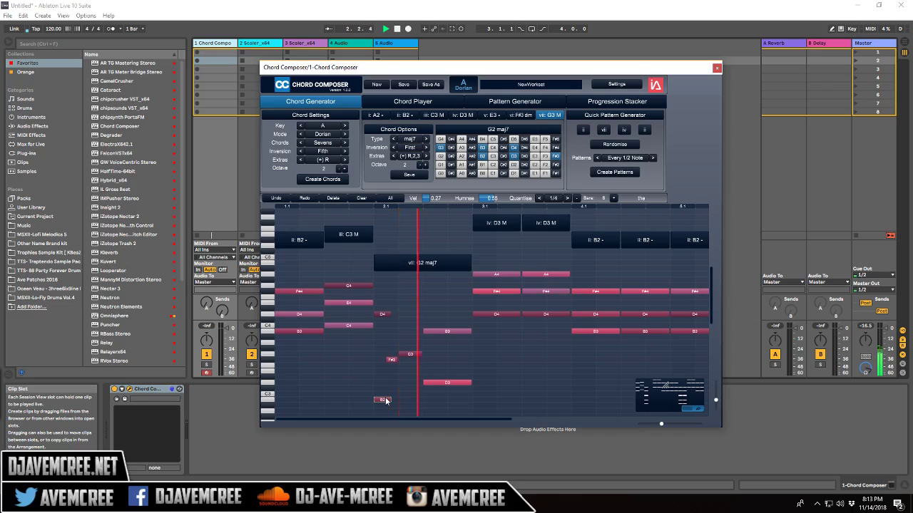
pyautogui.press('space')
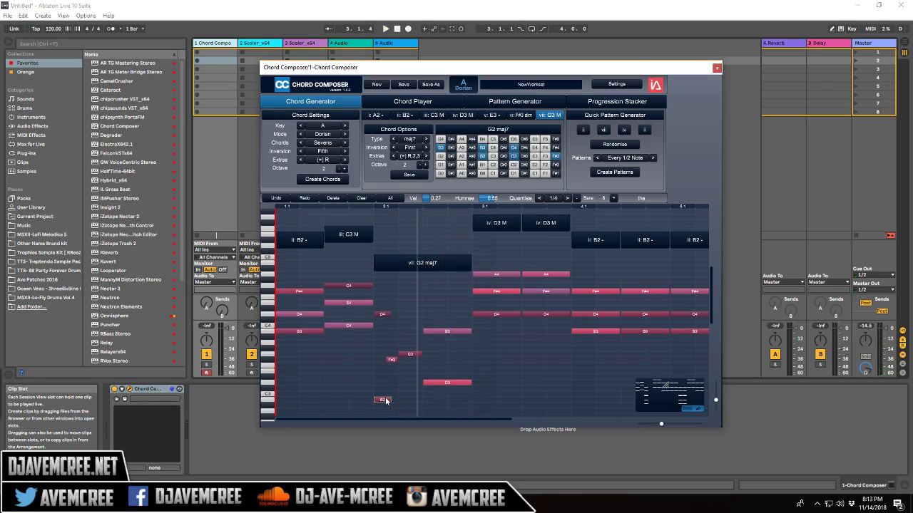
# Step: Set the quantise value to 1/16, shift bar 2's G3 note slightly later and play back the result
pyautogui.click(552, 199)
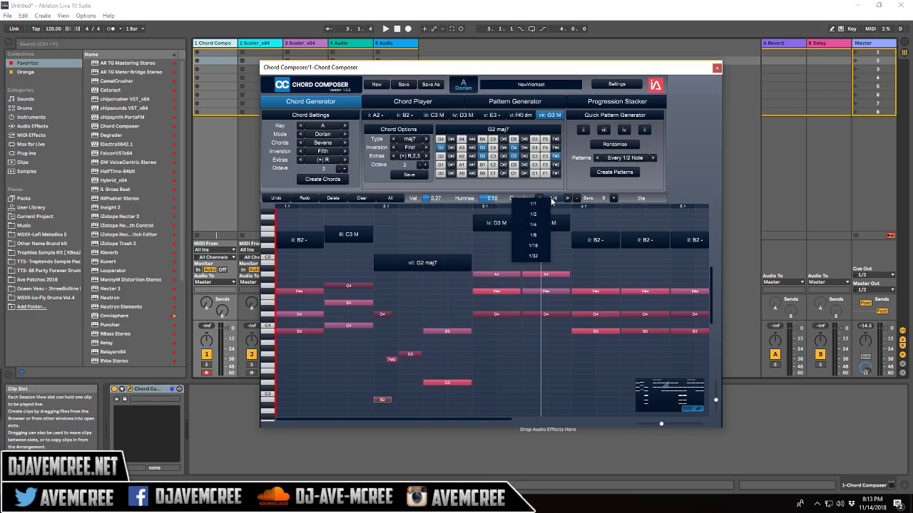
pyautogui.click(531, 247)
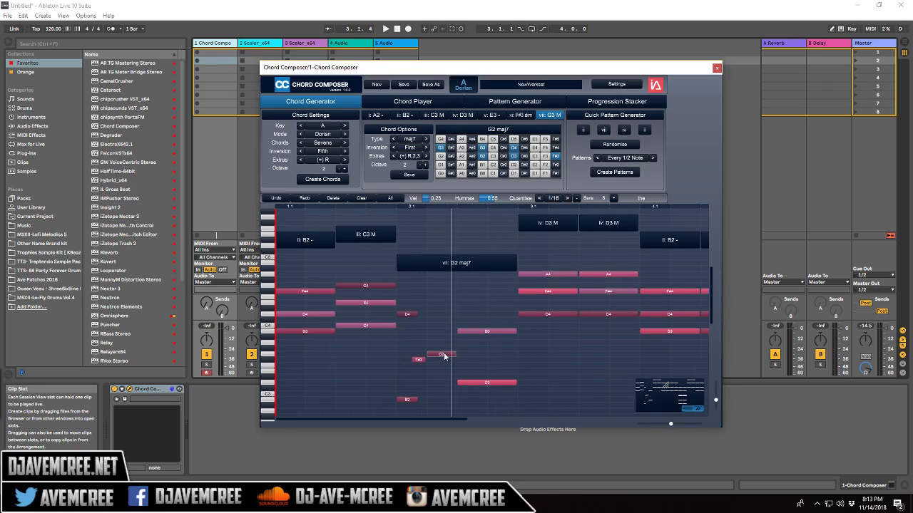
pyautogui.moveTo(444, 357); pyautogui.dragTo(457, 354)
pyautogui.press('space')
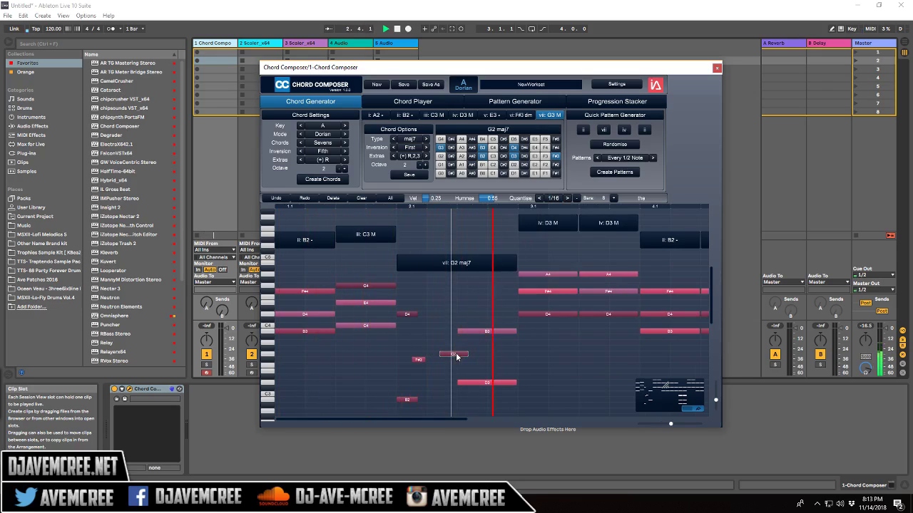
pyautogui.press('space')
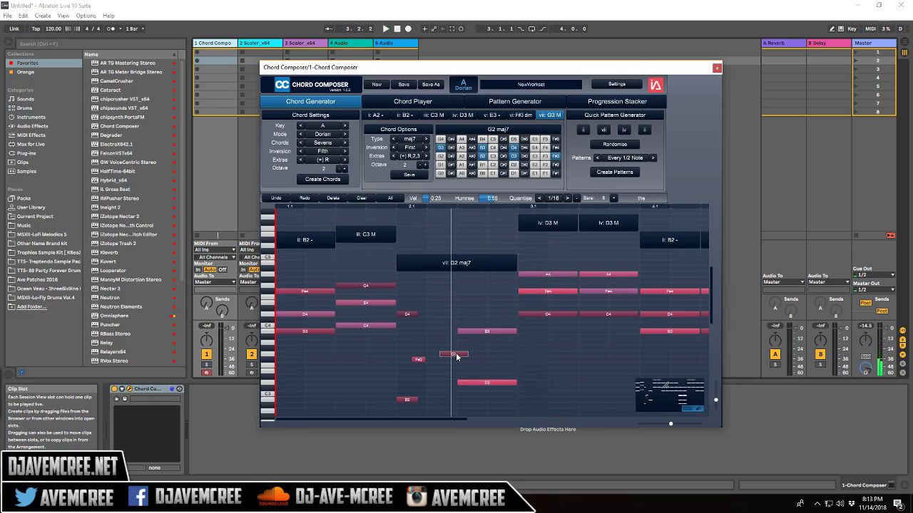
# Step: Delete the second iv: D3 M chord block in bar 3, and recreate the chords in the key of G#
pyautogui.click(589, 221)
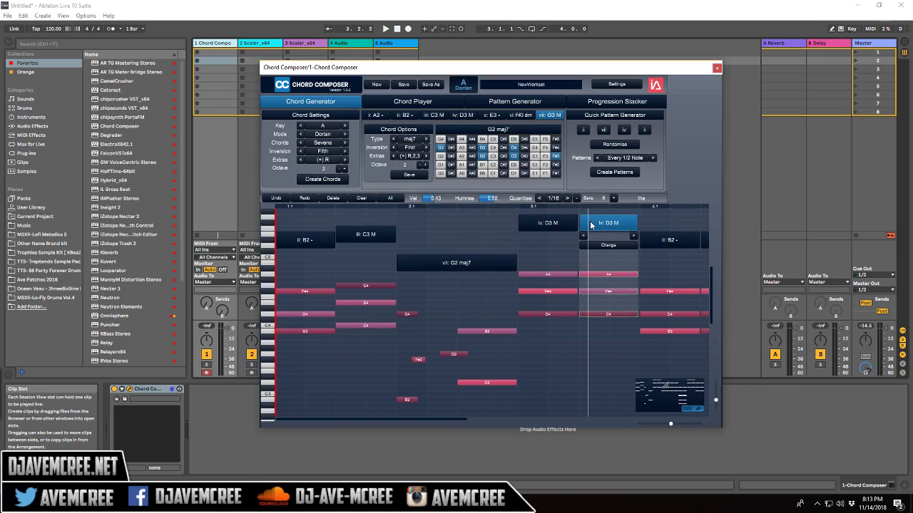
pyautogui.click(334, 199)
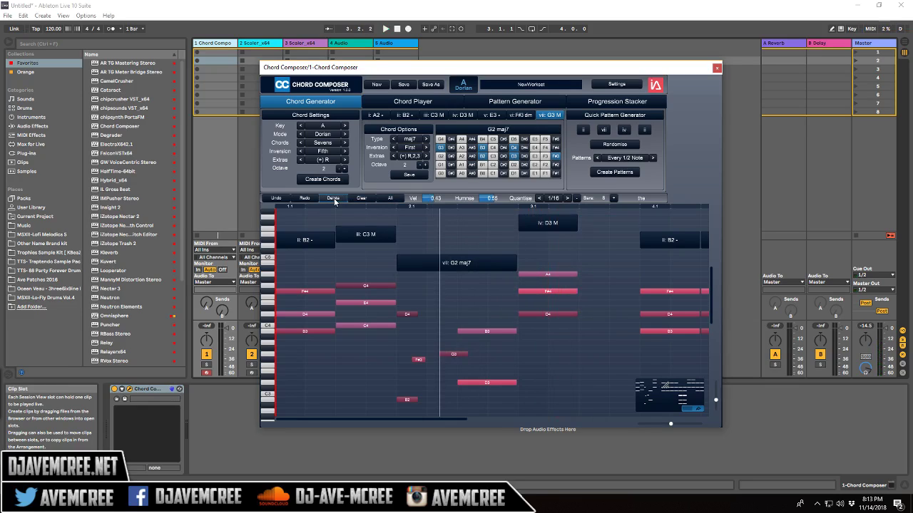
pyautogui.click(333, 131)
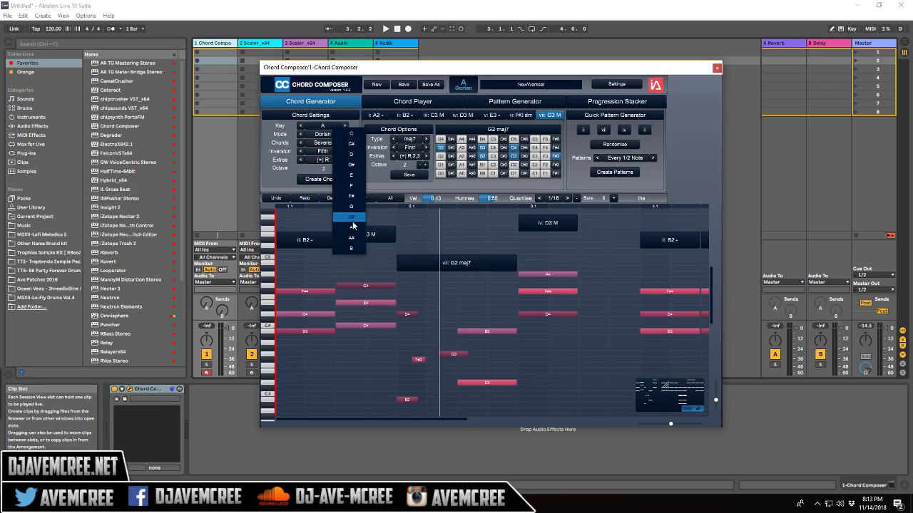
pyautogui.click(352, 218)
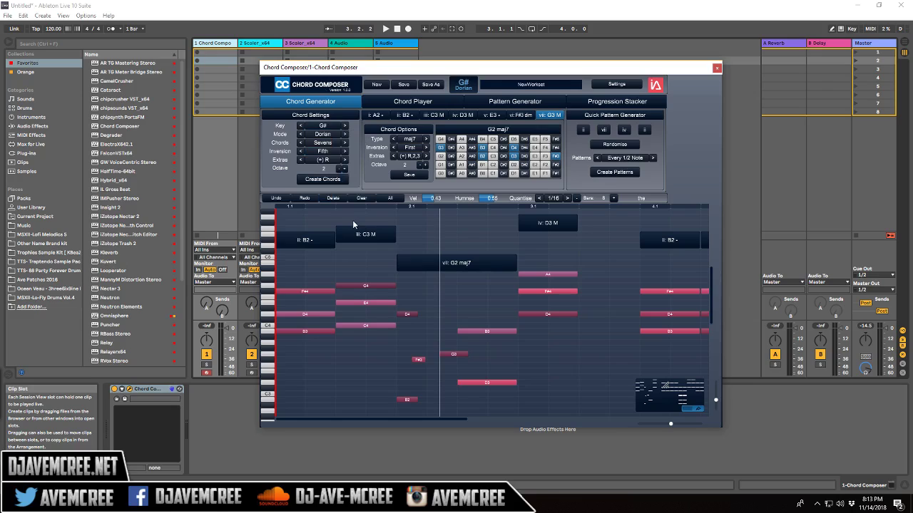
pyautogui.click(328, 181)
pyautogui.click(329, 181)
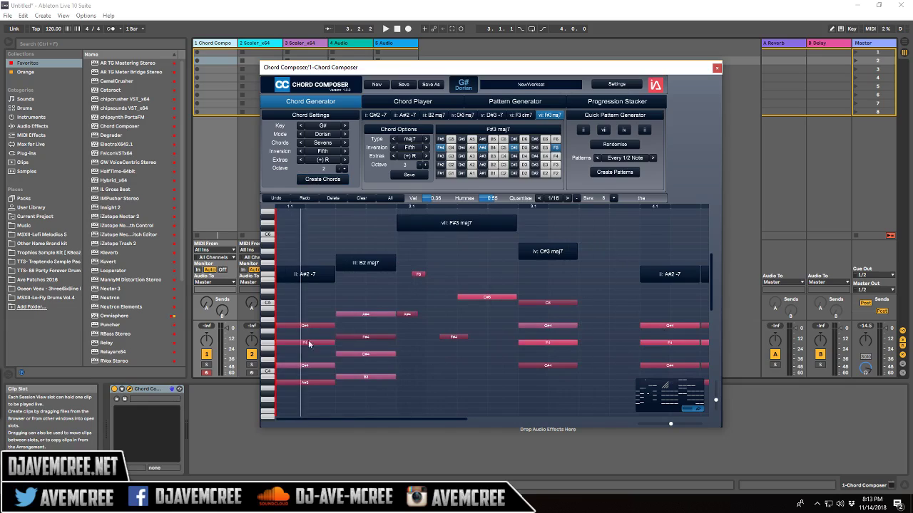
# Step: Swap the first ii: A#2 -7 chord block in bar 1 for the 2 note chord A#2 5, auditioning other chord sizes
pyautogui.click(309, 279)
pyautogui.click(307, 277)
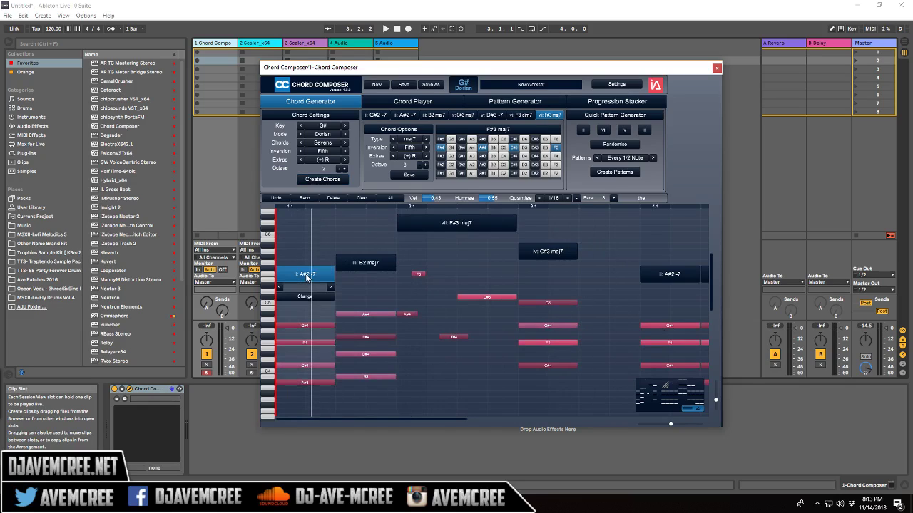
pyautogui.click(303, 280)
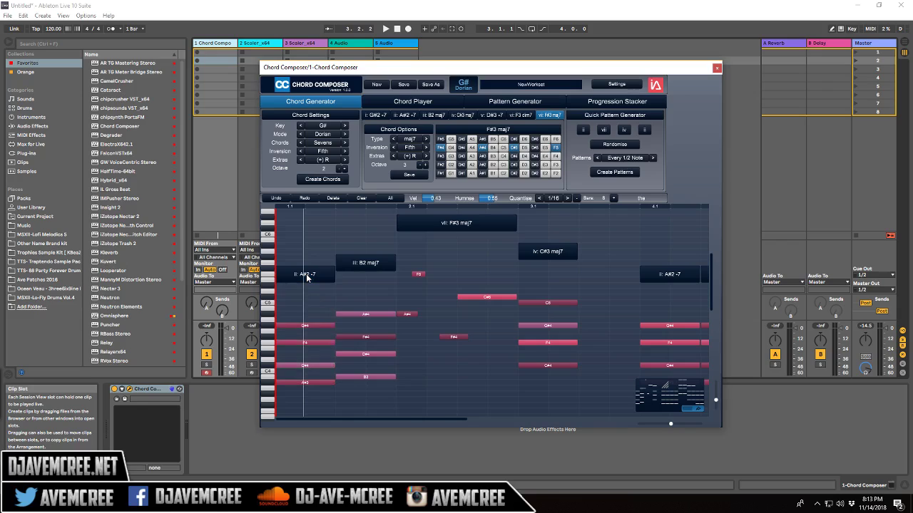
pyautogui.click(306, 276)
pyautogui.click(306, 295)
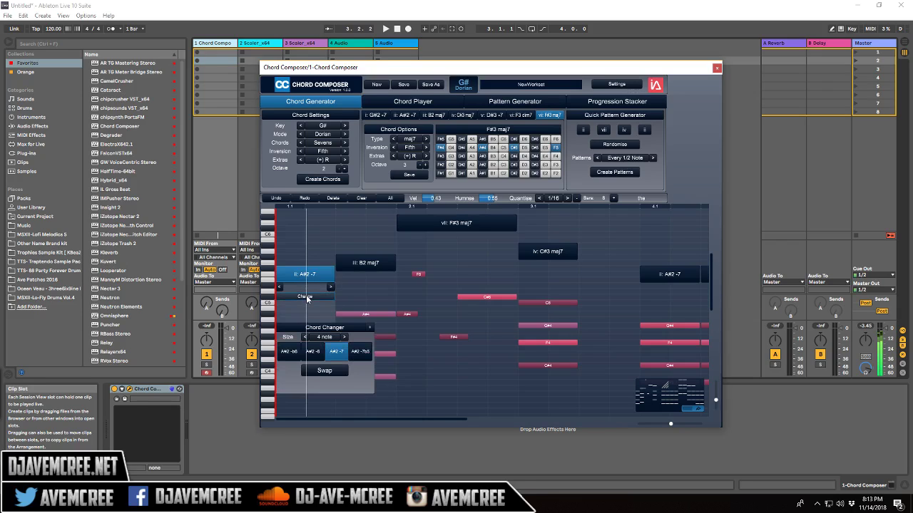
pyautogui.click(328, 339)
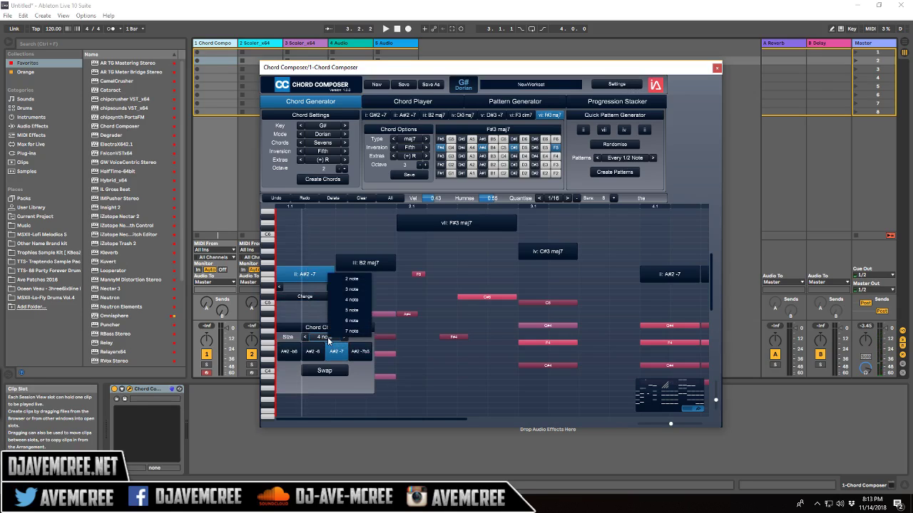
pyautogui.click(341, 276)
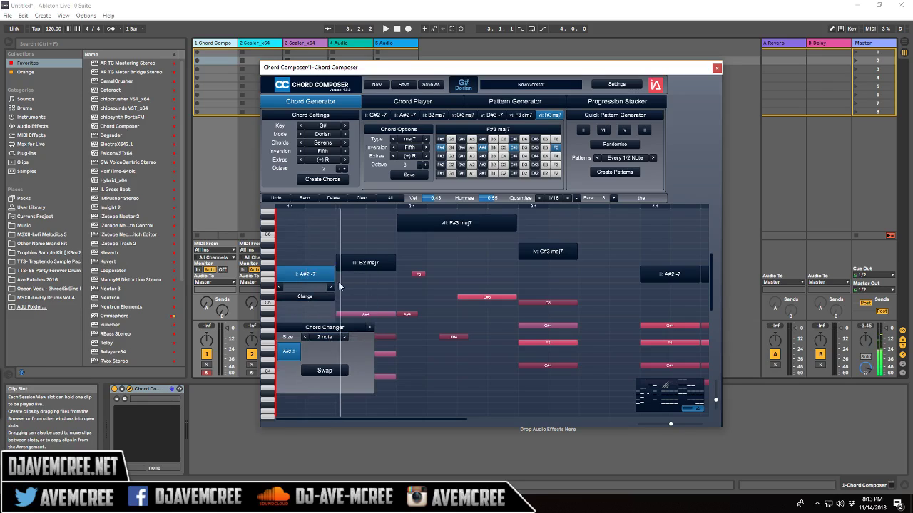
pyautogui.click(346, 338)
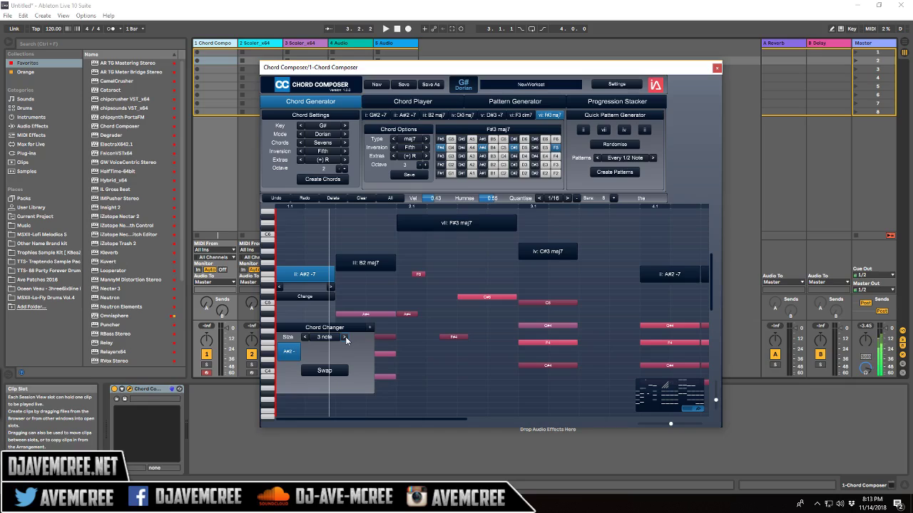
pyautogui.click(345, 337)
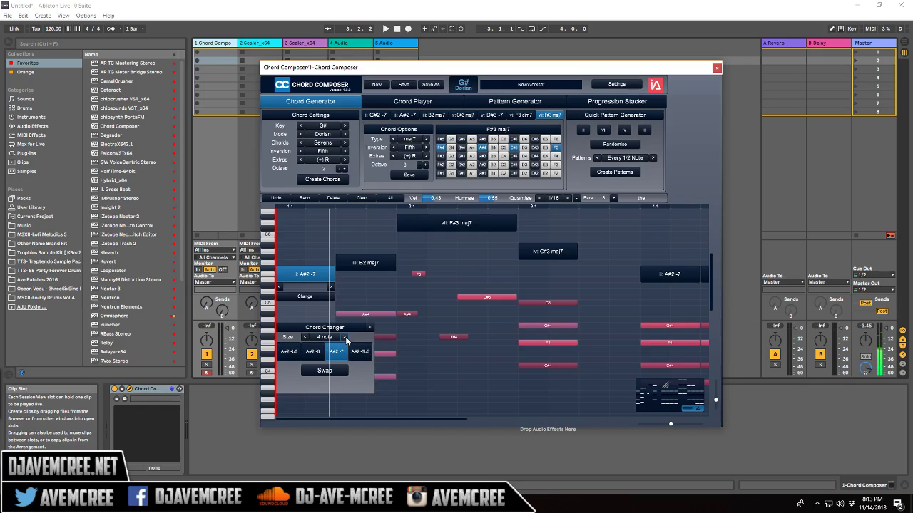
pyautogui.click(305, 338)
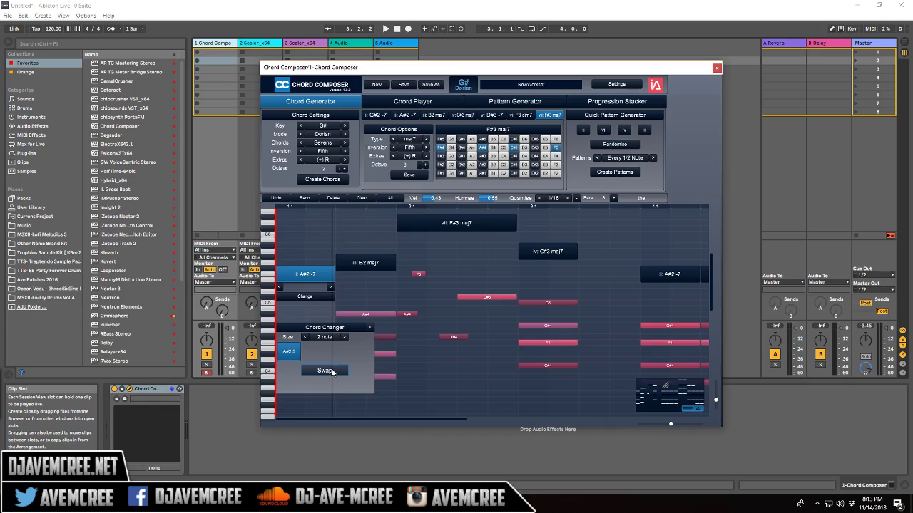
pyautogui.click(325, 371)
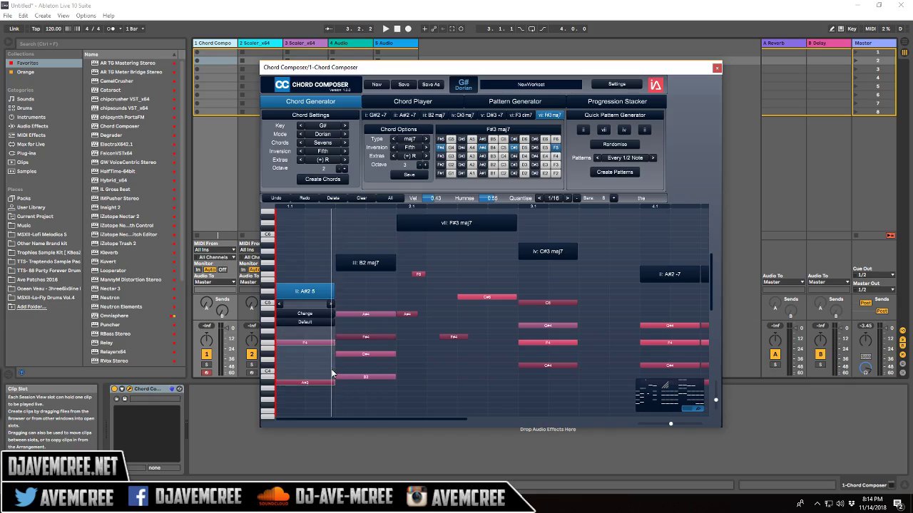
# Step: Change the first chord block in bar 1 to iii: B2 maj7, audition 3 note alternatives, swap it for B2 5 and play back the progression
pyautogui.click(333, 302)
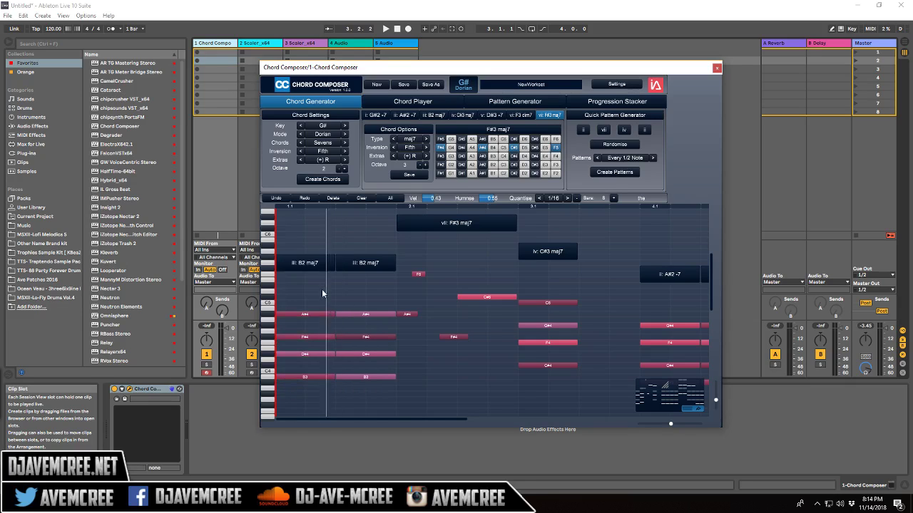
pyautogui.click(307, 265)
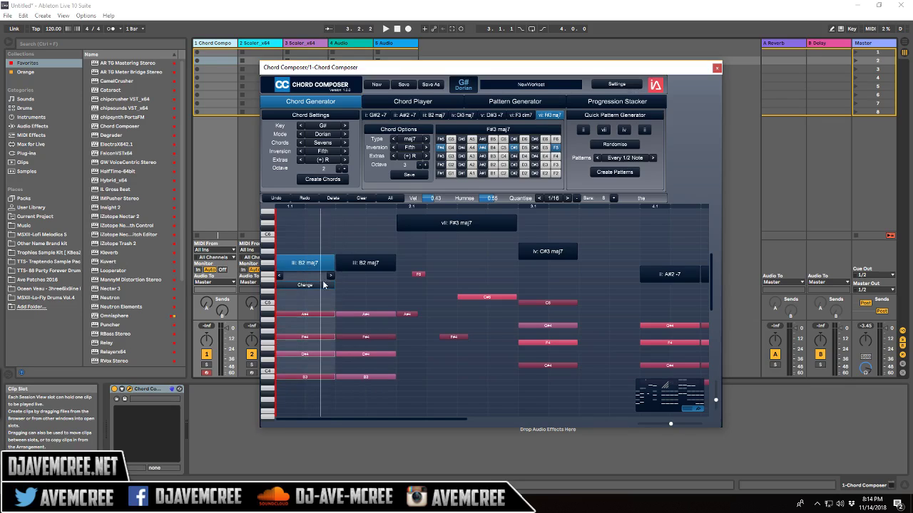
pyautogui.click(297, 286)
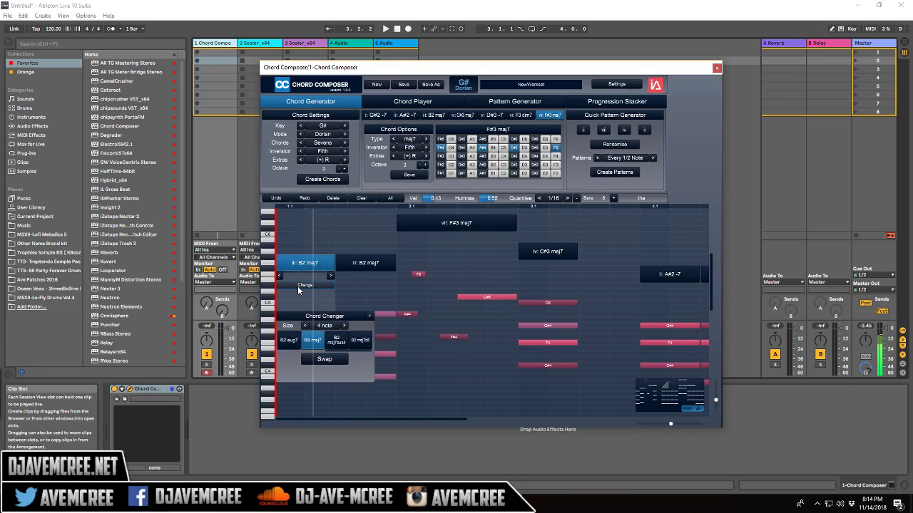
pyautogui.click(319, 326)
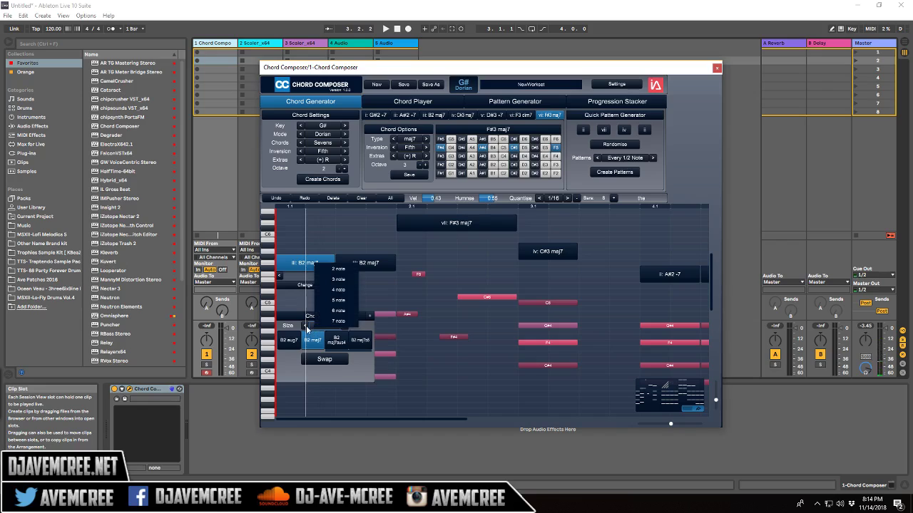
pyautogui.click(339, 280)
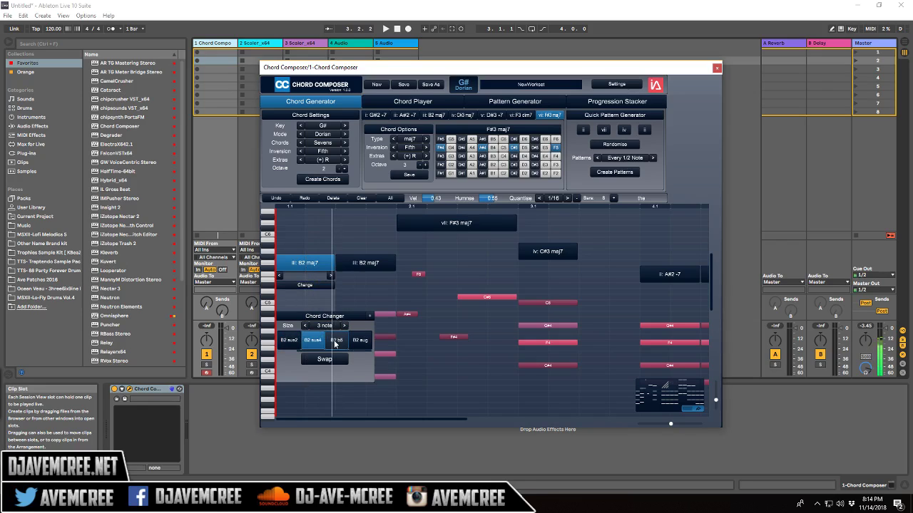
pyautogui.click(360, 341)
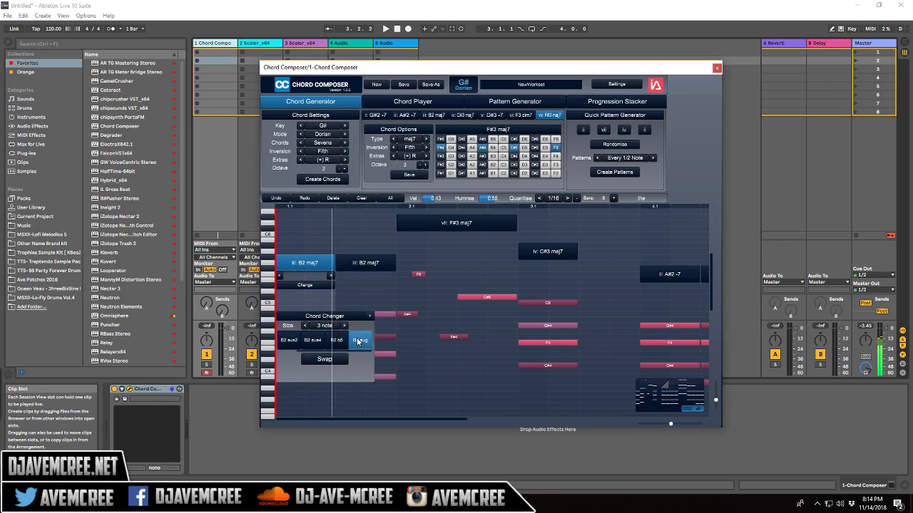
pyautogui.click(291, 340)
pyautogui.click(306, 326)
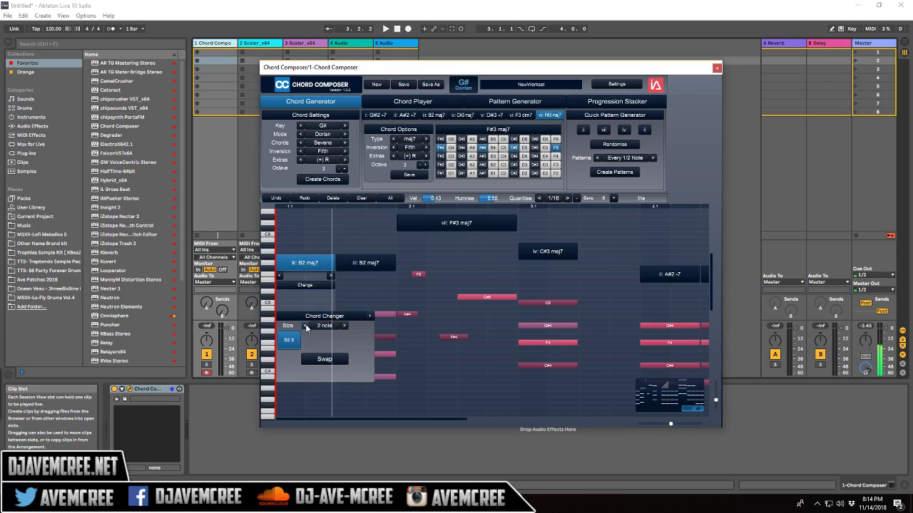
pyautogui.click(341, 360)
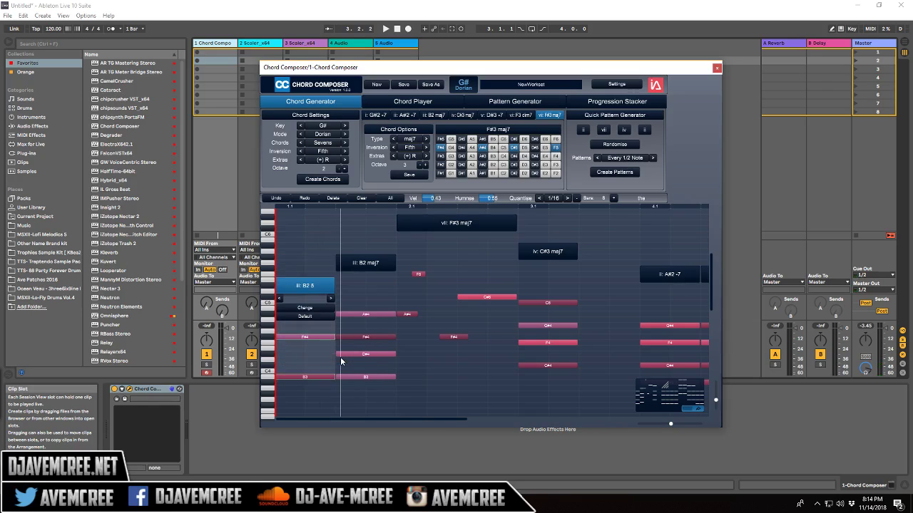
pyautogui.press('space')
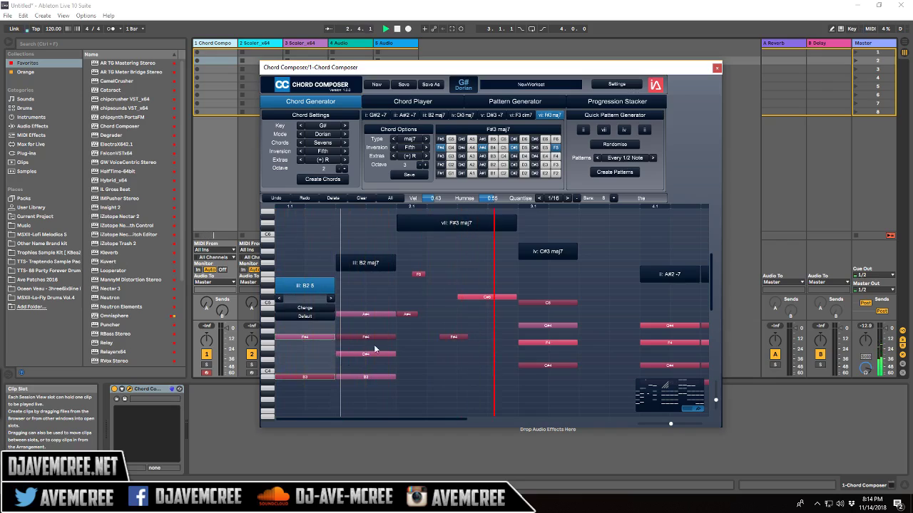
pyautogui.press('space')
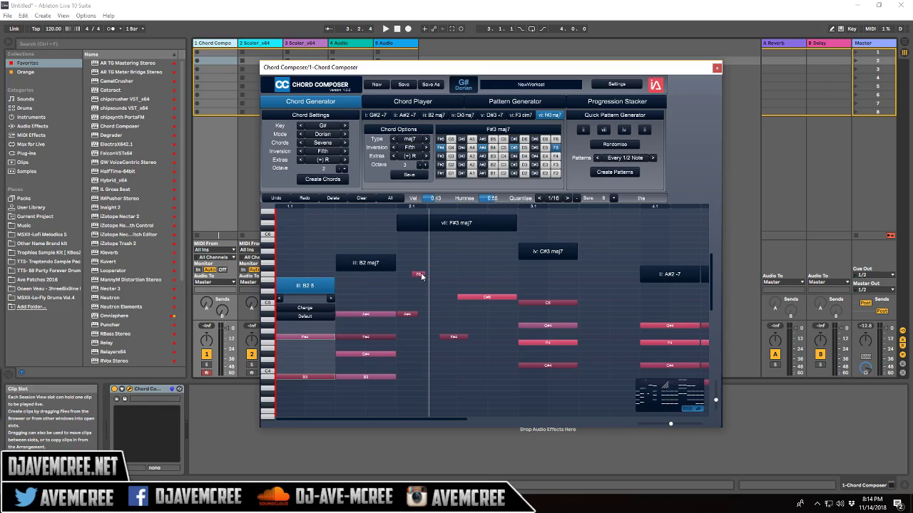
# Step: Extend the F5 note in bar 2 almost to the start of the C#5 note and play back the progression
pyautogui.click(382, 261)
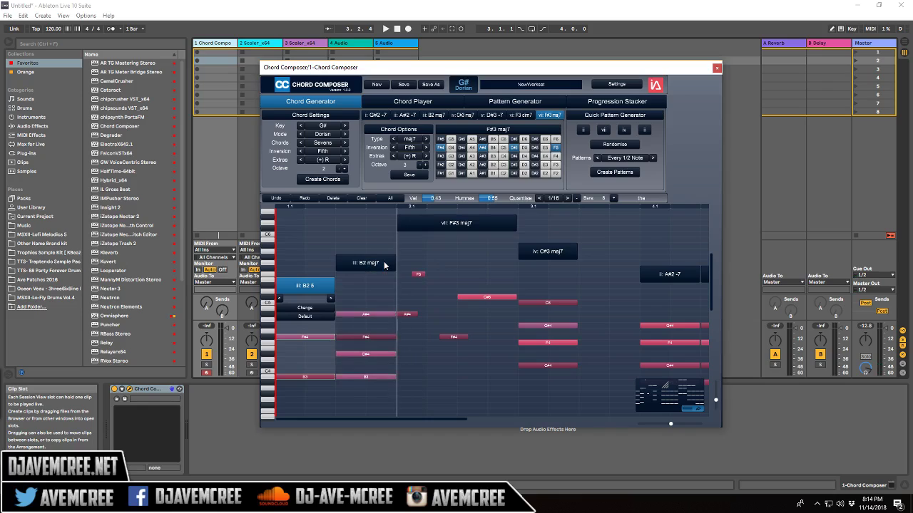
pyautogui.click(419, 274)
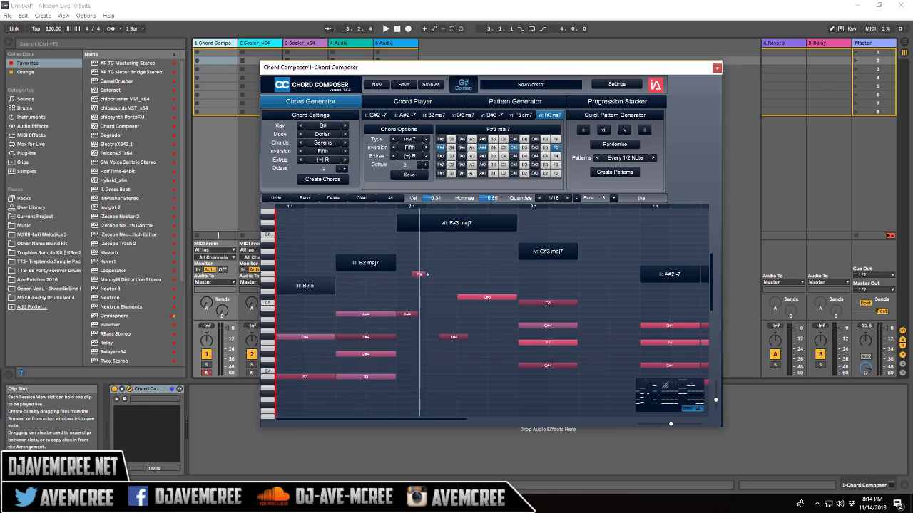
pyautogui.moveTo(426, 273); pyautogui.dragTo(456, 277)
pyautogui.press('space')
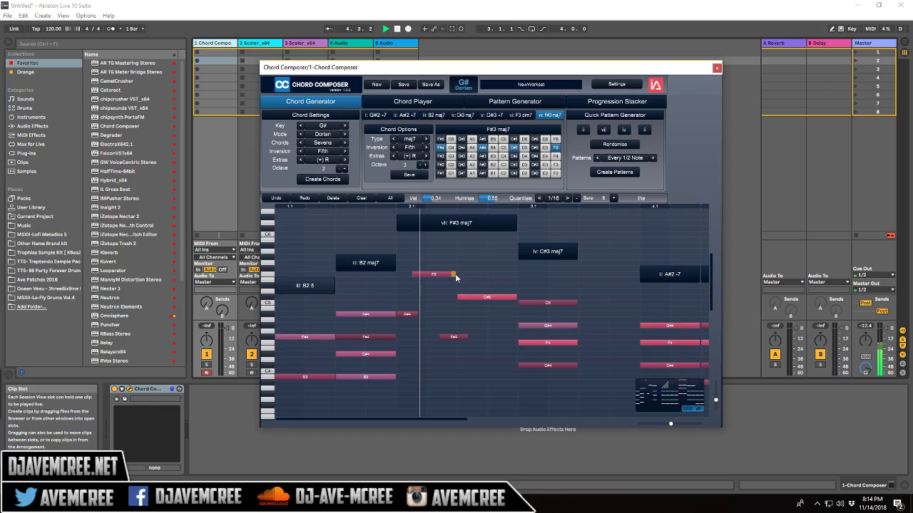
pyautogui.press('space')
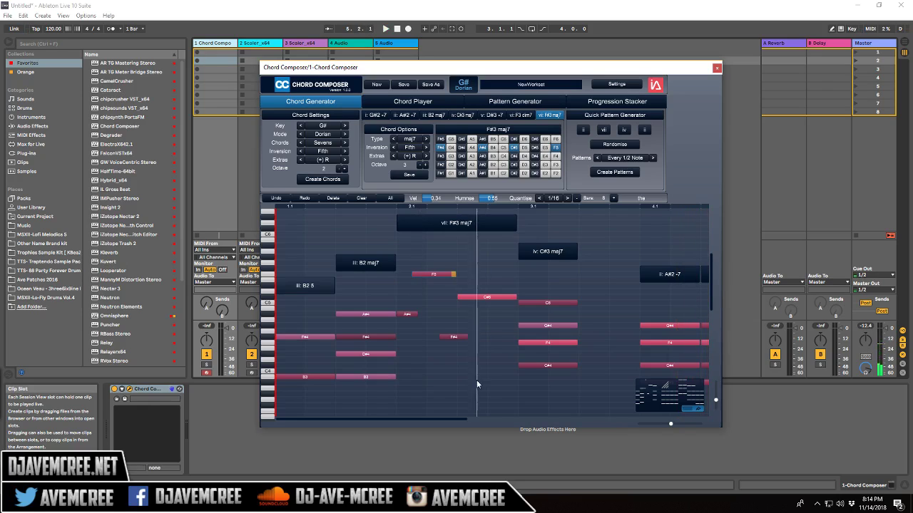
# Step: Delete the second ii: A#2 -7 chord block in bar 4 and the second one in bar 5
pyautogui.moveTo(441, 418); pyautogui.dragTo(594, 417)
pyautogui.click(385, 274)
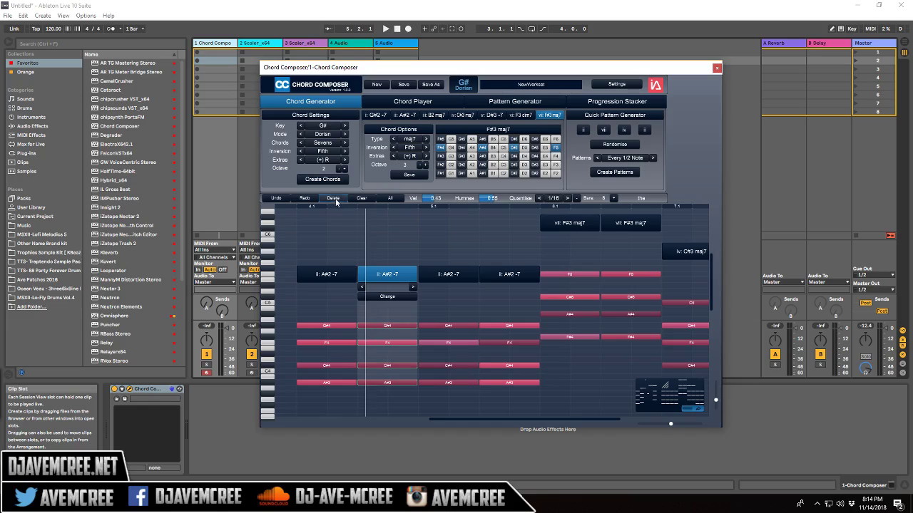
pyautogui.click(383, 277)
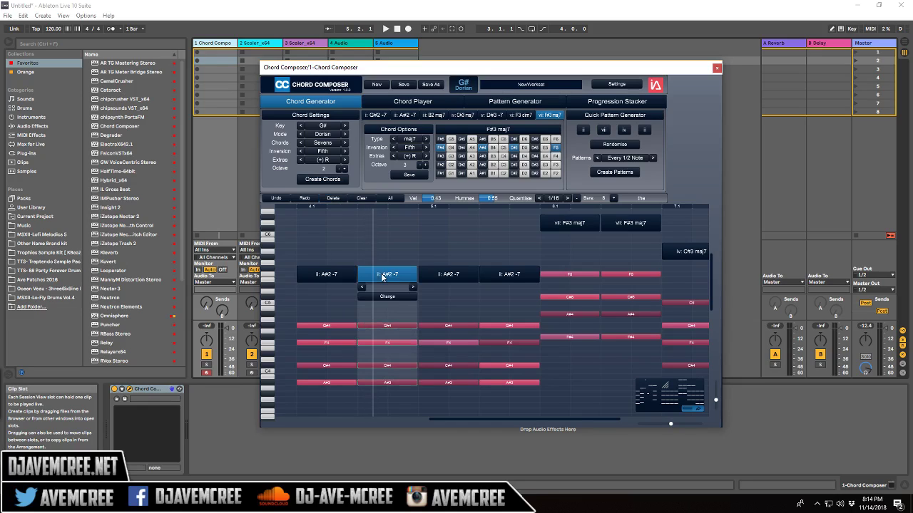
pyautogui.click(333, 199)
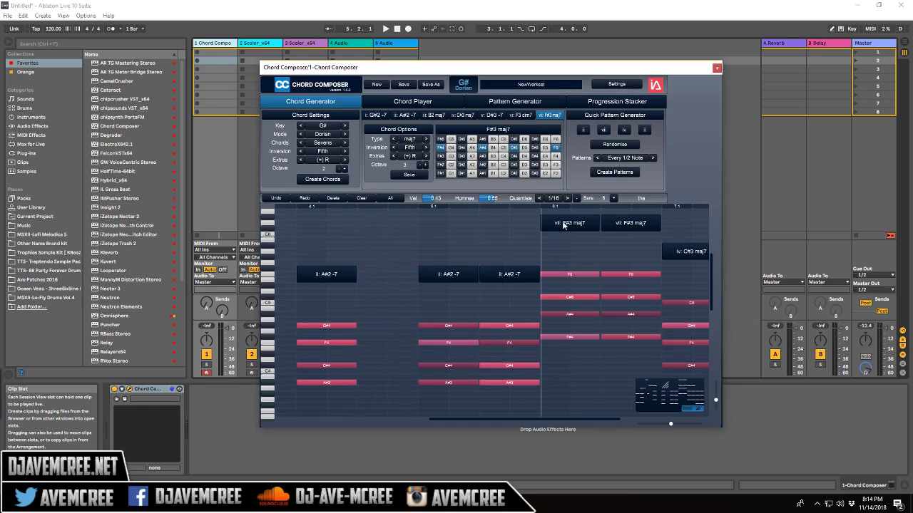
pyautogui.click(518, 275)
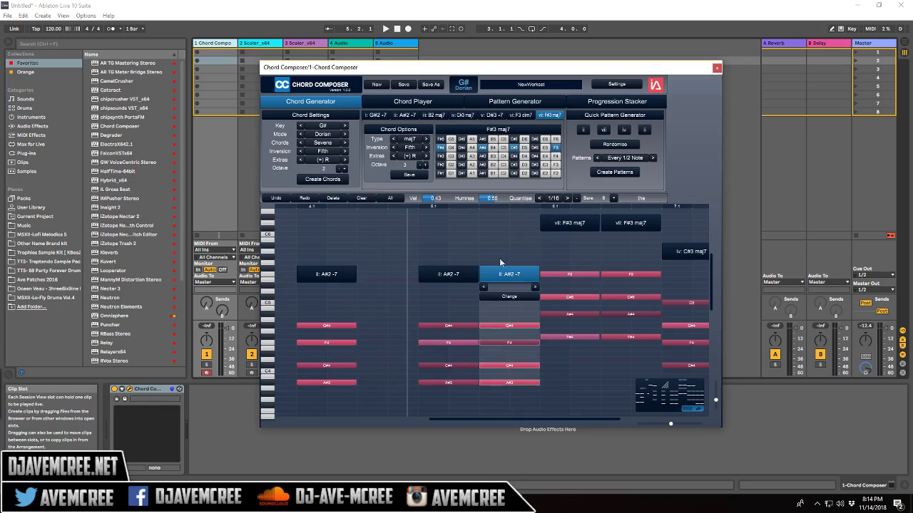
pyautogui.click(337, 200)
# Step: Delete the second vii: F#3 maj7 chord block in bar 6 and the second iv: C#3 maj7 block in bar 7
pyautogui.click(633, 223)
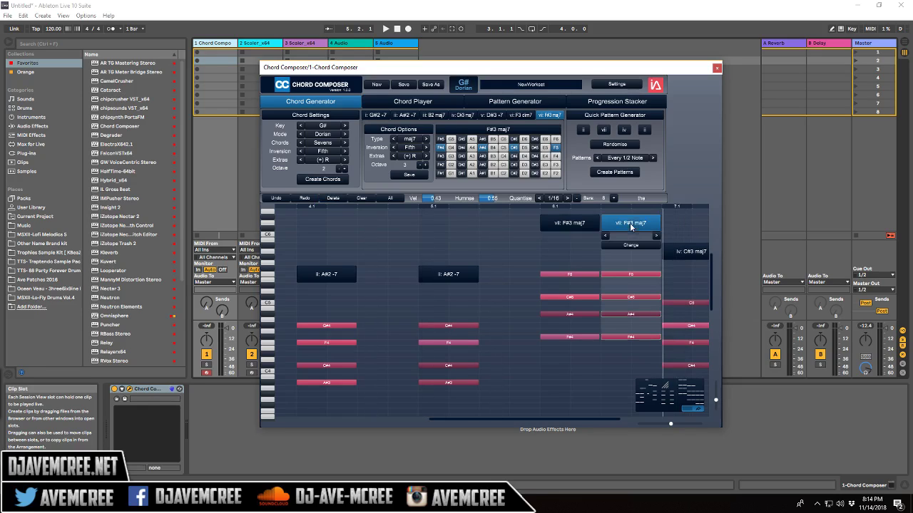
pyautogui.click(332, 199)
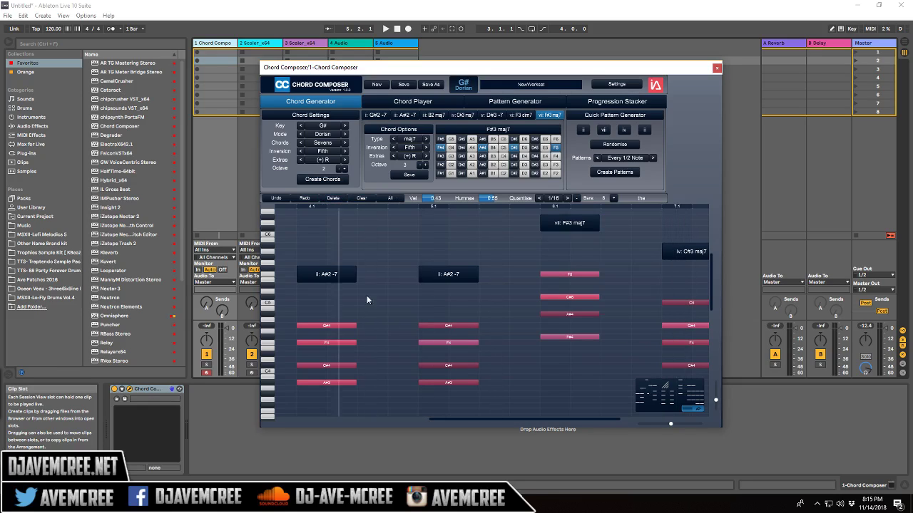
pyautogui.moveTo(526, 421); pyautogui.dragTo(625, 418)
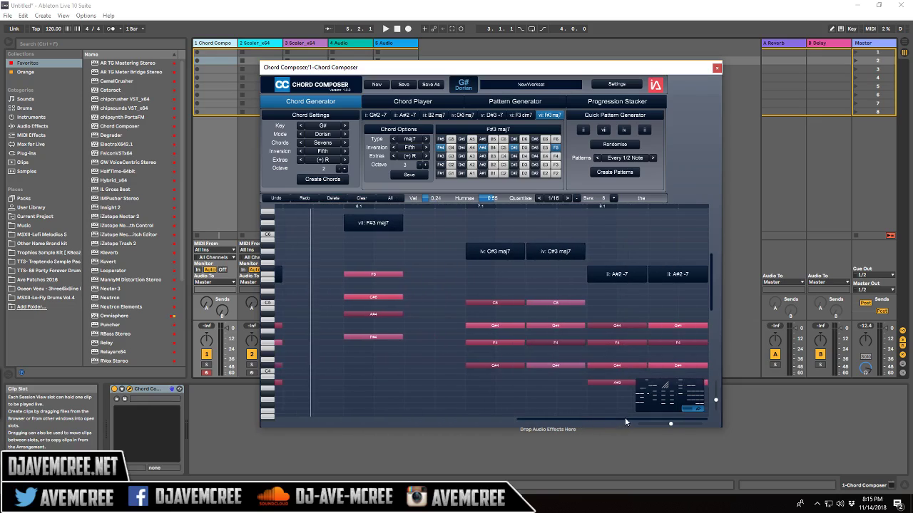
pyautogui.click(563, 251)
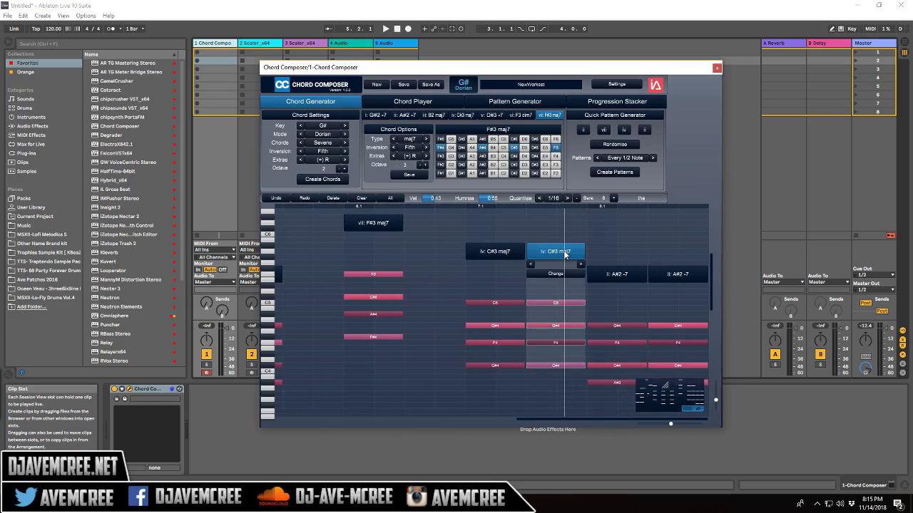
pyautogui.click(330, 198)
# Step: Turn on chord playing in the Chord Player, audition it, and turn it off again
pyautogui.click(410, 102)
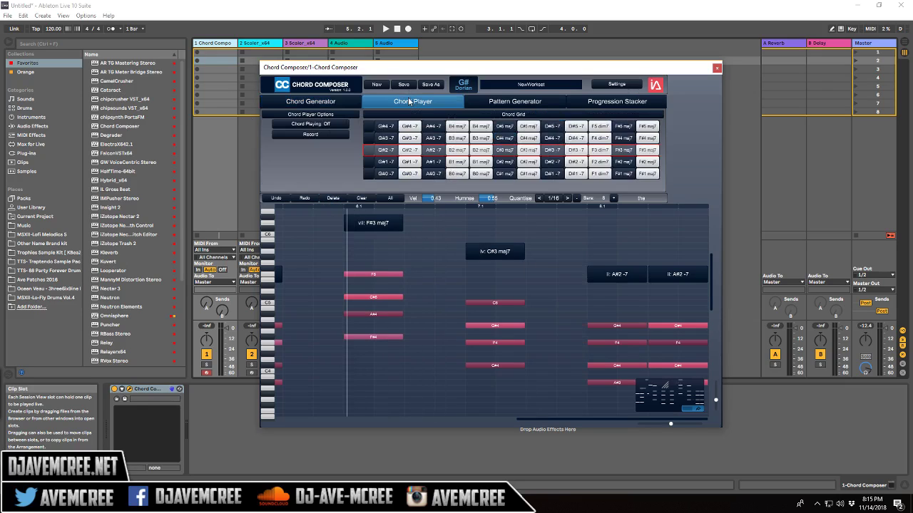
pyautogui.click(331, 125)
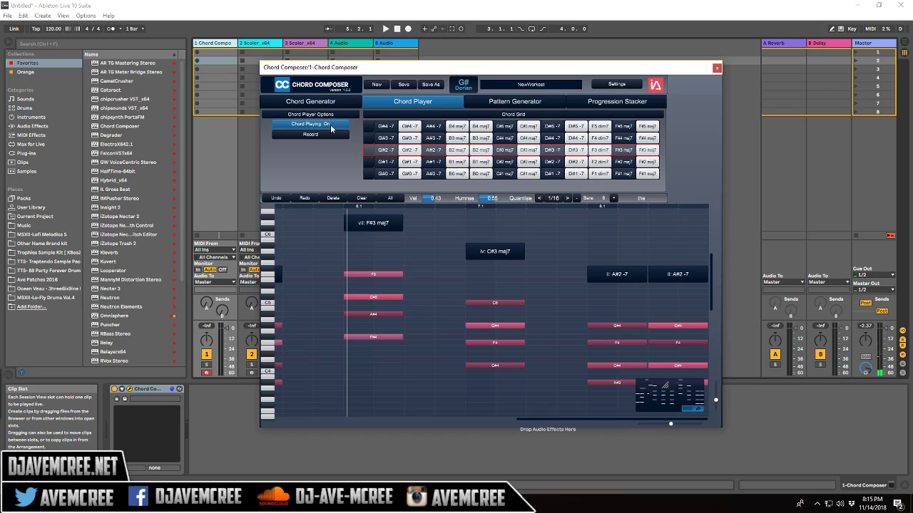
pyautogui.click(331, 126)
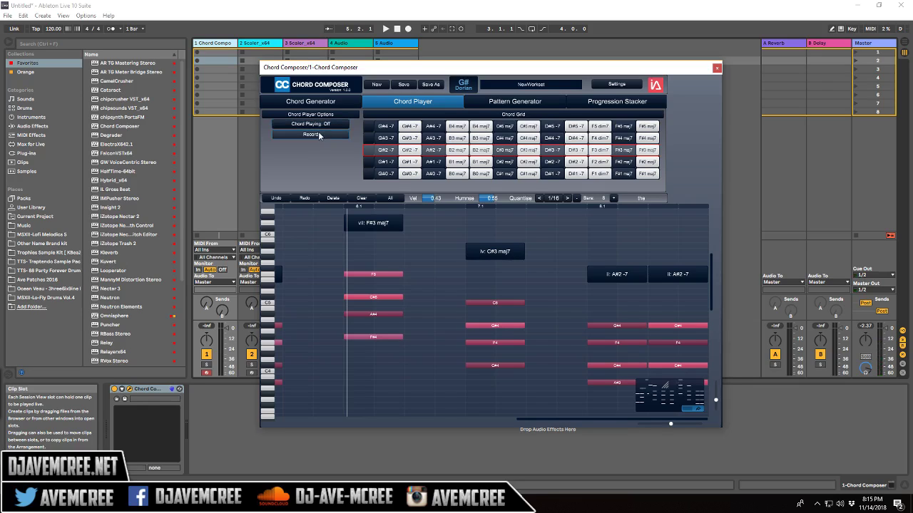
# Step: Start Chord Player recording with the sequencer grid cleared, and record a short chord performance into the Chord Composer track
pyautogui.click(319, 135)
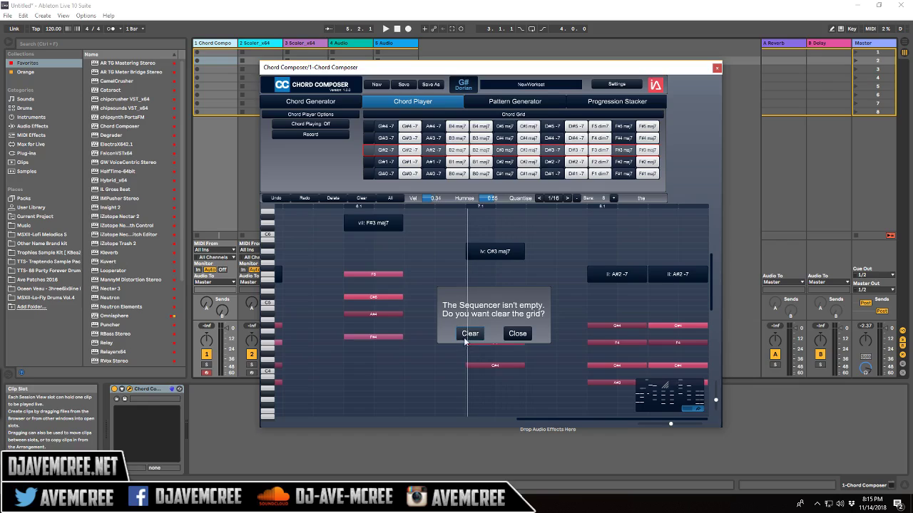
pyautogui.click(468, 338)
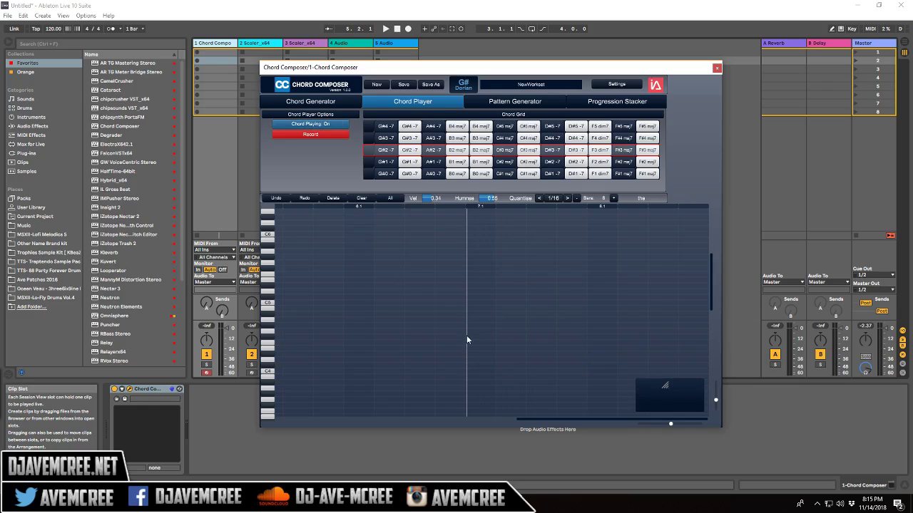
pyautogui.press('F9')
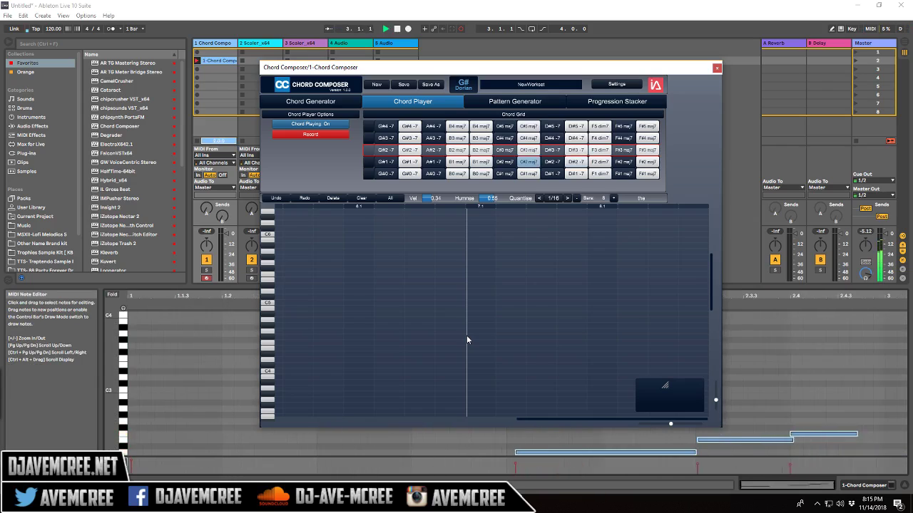
pyautogui.press('space')
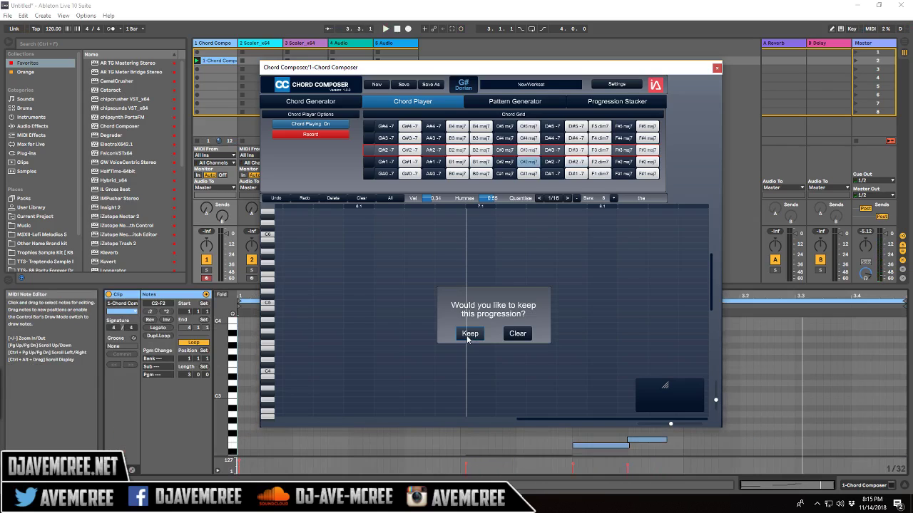
# Step: Discard the recorded progression, switch off Chord Player recording, and undo the clearing of the sequencer grid
pyautogui.click(523, 334)
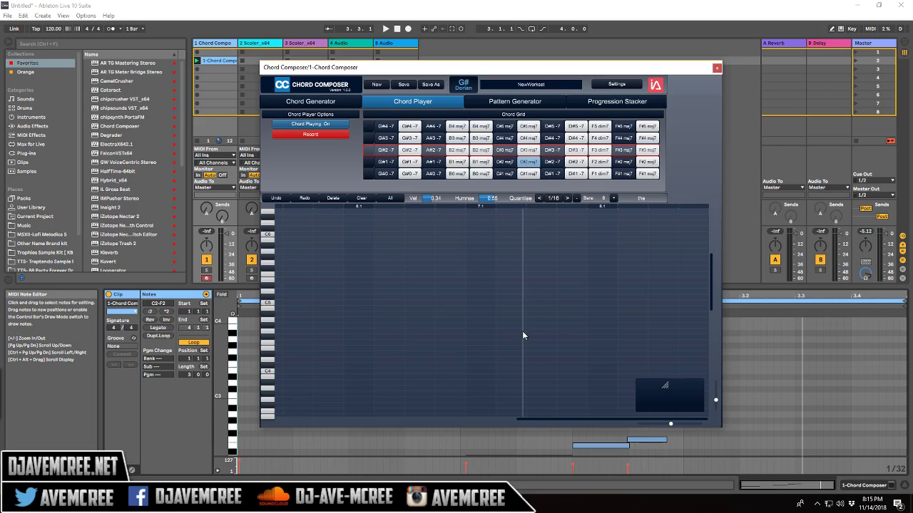
pyautogui.click(318, 137)
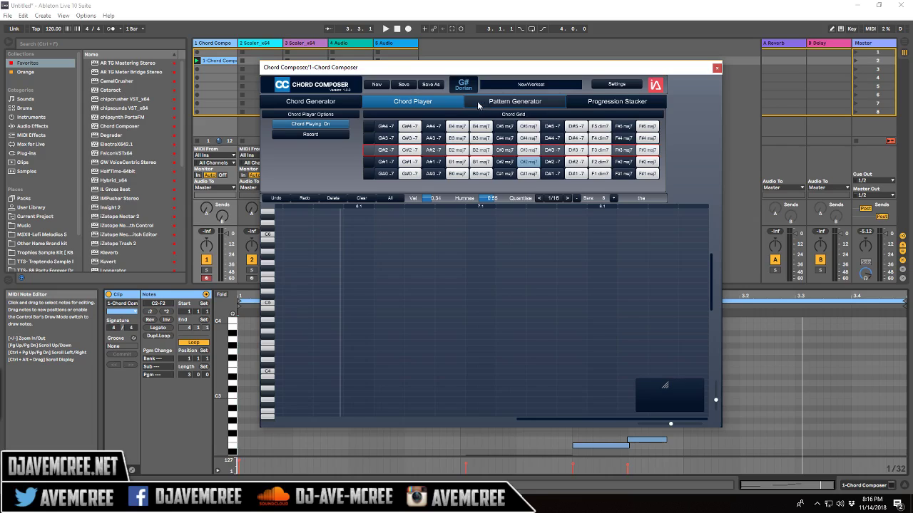
pyautogui.click(277, 198)
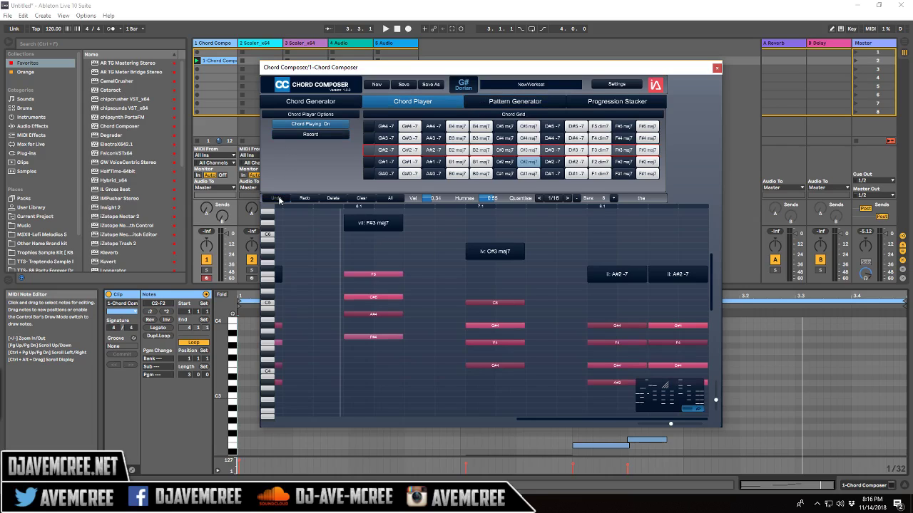
# Step: Open the Pattern Generator and view the pattern grids of the iv: C#3 maj7 chord and the last ii: A#2 -7 chord
pyautogui.click(528, 100)
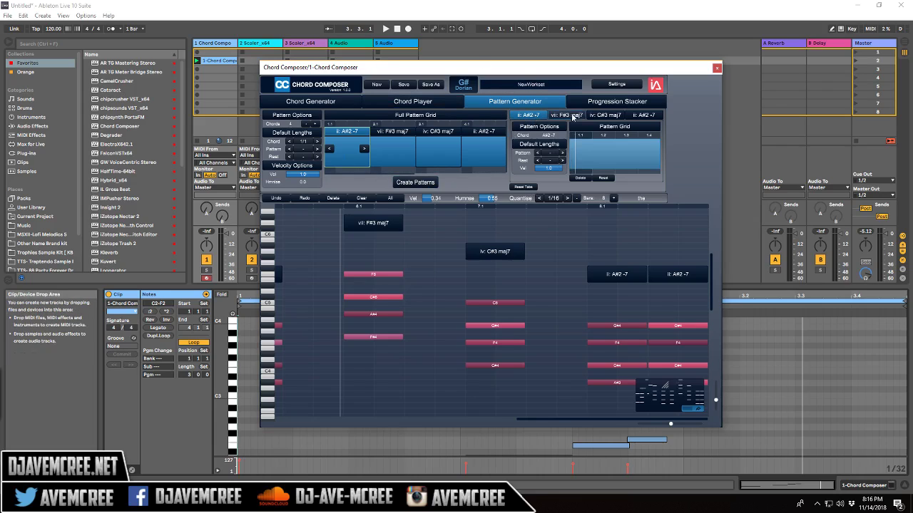
pyautogui.click(616, 117)
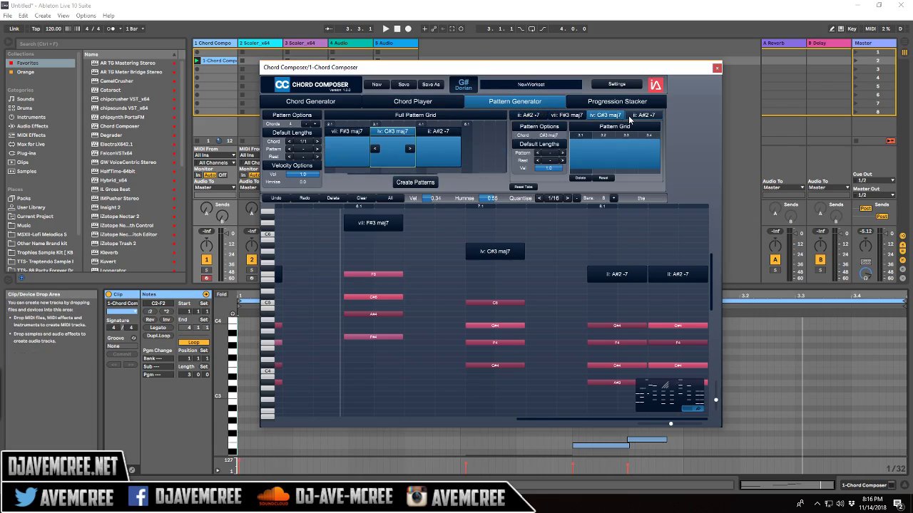
pyautogui.click(638, 118)
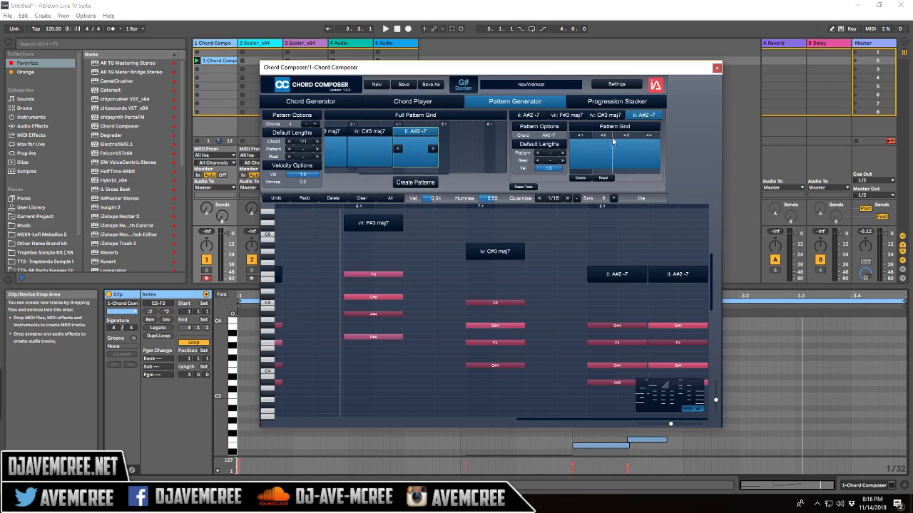
# Step: Set the last ii: A#2 -7 chord's default lengths to 1/8 pattern and 1/64 rest, and create the patterns
pyautogui.click(561, 153)
pyautogui.click(561, 153)
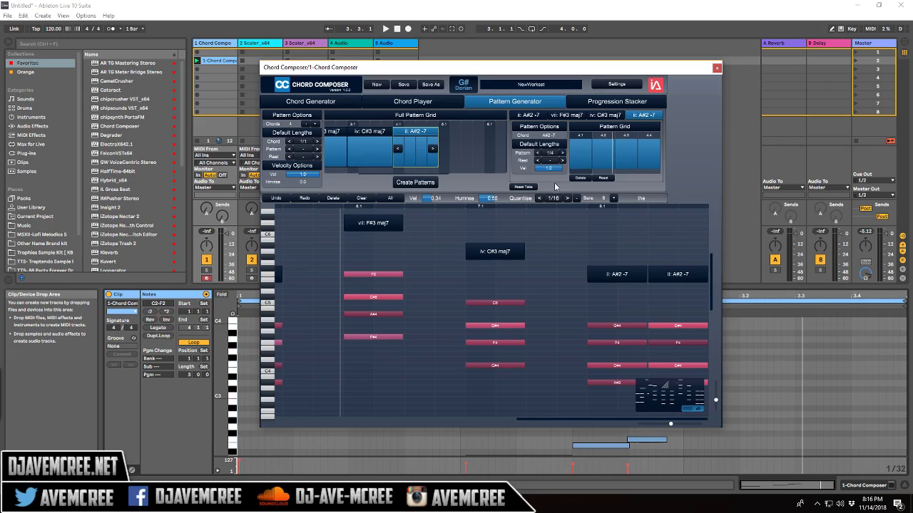
pyautogui.moveTo(559, 172); pyautogui.dragTo(549, 171)
pyautogui.click(561, 152)
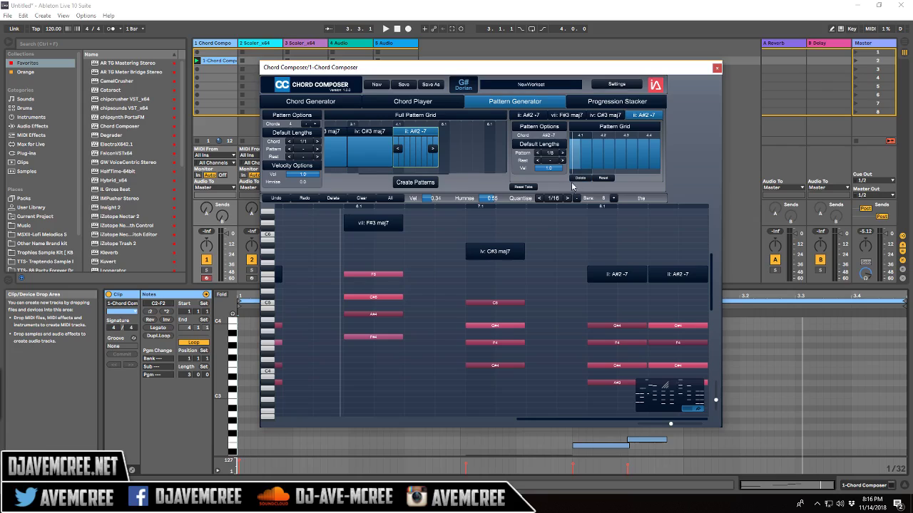
pyautogui.click(537, 162)
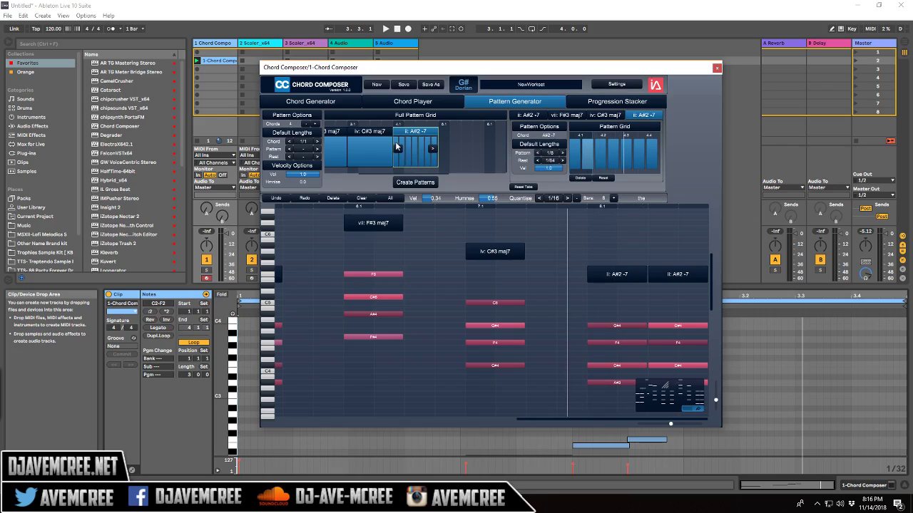
pyautogui.click(416, 183)
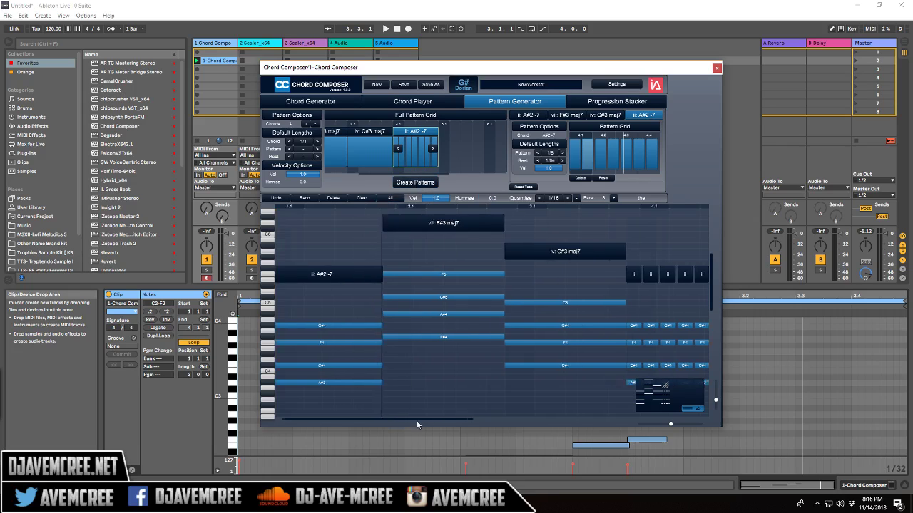
# Step: Delete the clip from the Chord Composer track and audition the patterned progression from the plugin
pyautogui.moveTo(329, 431)
pyautogui.mouseDown()
pyautogui.moveTo(487, 426)
pyautogui.moveTo(342, 422)
pyautogui.mouseUp()
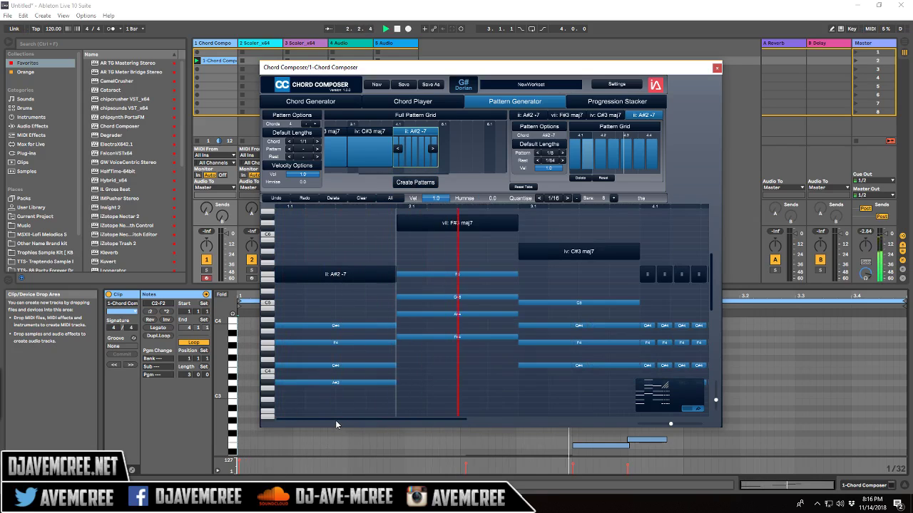
pyautogui.click(207, 63)
pyautogui.press('Delete')
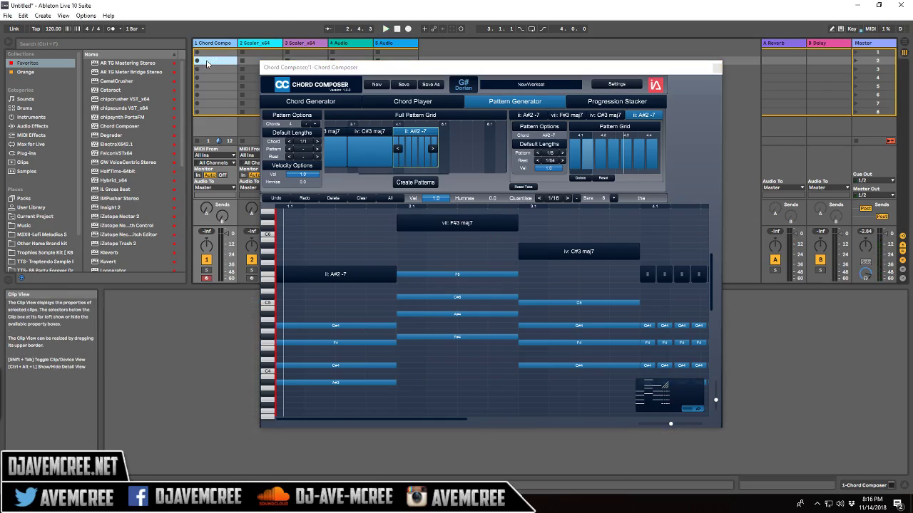
pyautogui.click(354, 67)
pyautogui.press('space')
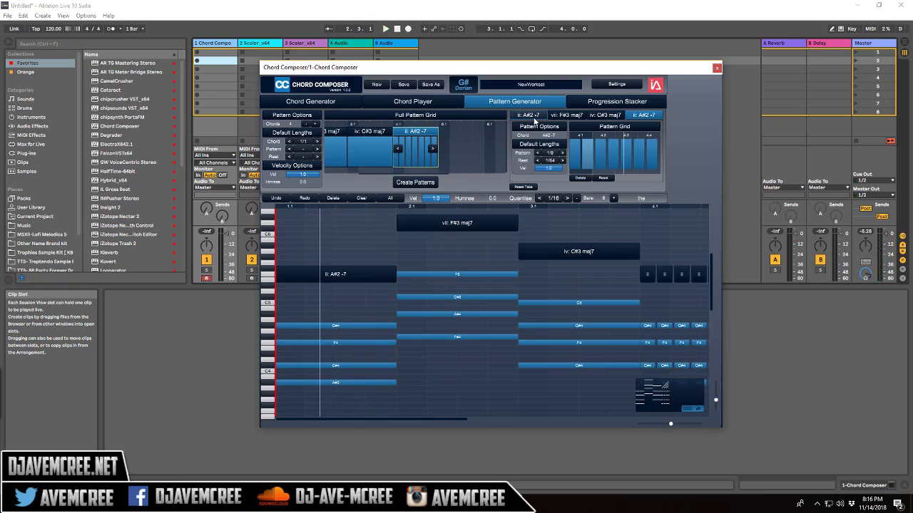
# Step: Set the first ii: A#2 -7 chord's pattern length to 1/2, create the patterns, and audition the progression
pyautogui.click(534, 117)
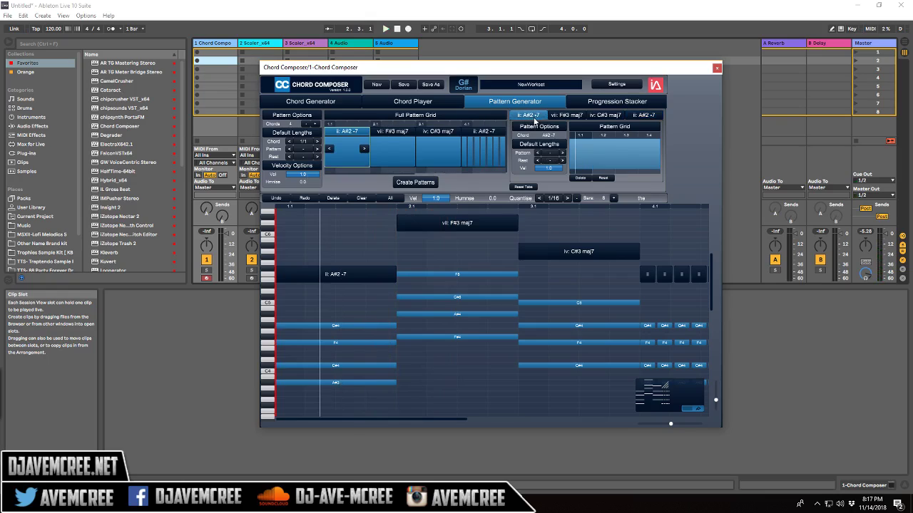
pyautogui.click(562, 153)
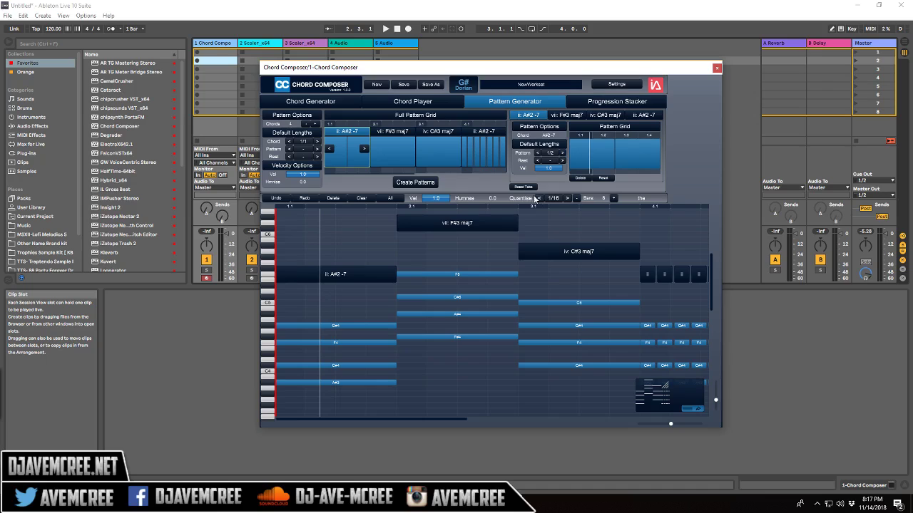
pyautogui.click(423, 183)
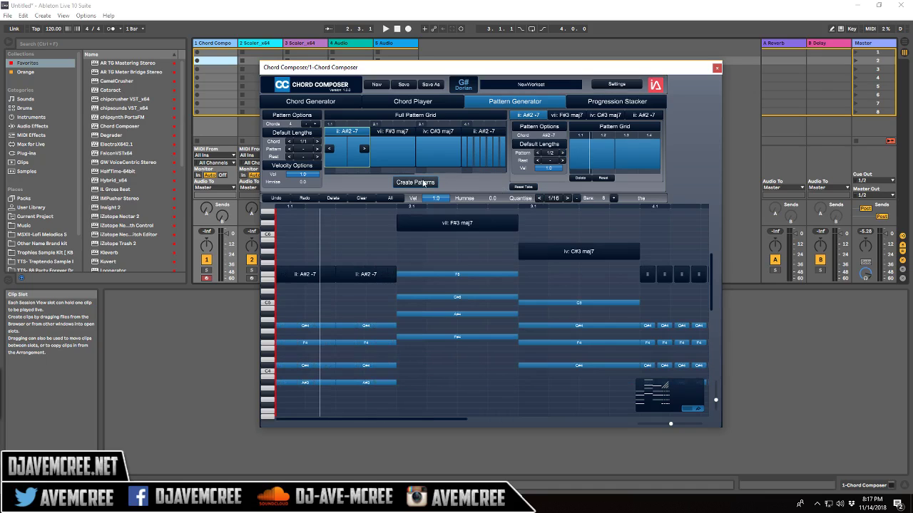
pyautogui.press('space')
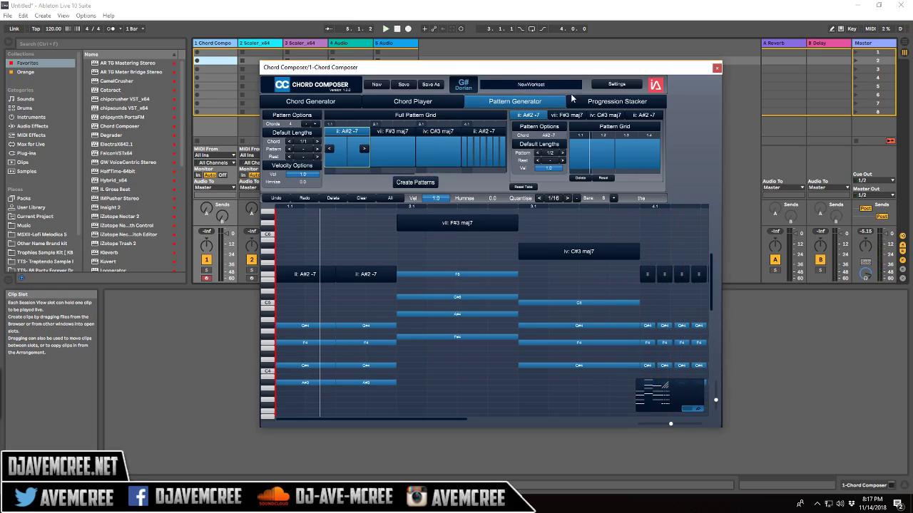
# Step: Copy the progression "the" into Chord Holder 2 of the Progression Stacker and rename the copy "hahah"
pyautogui.click(592, 104)
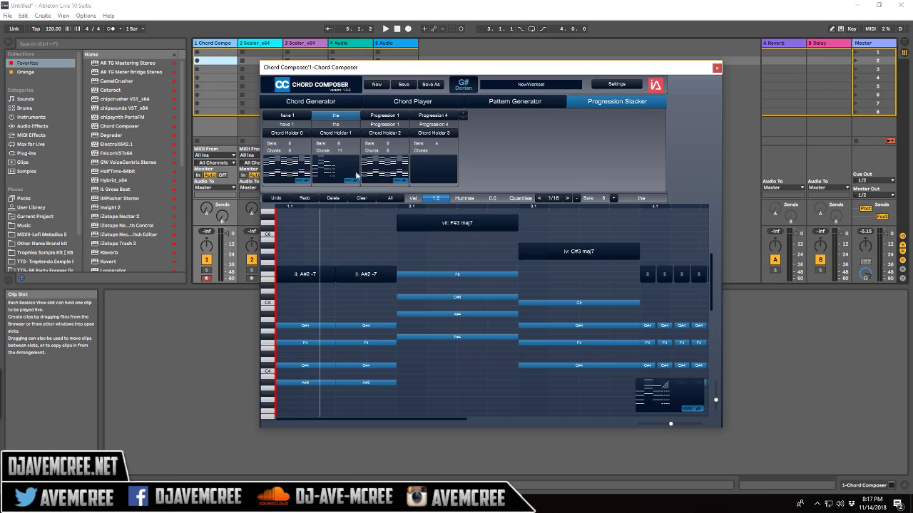
pyautogui.click(342, 134)
pyautogui.click(389, 134)
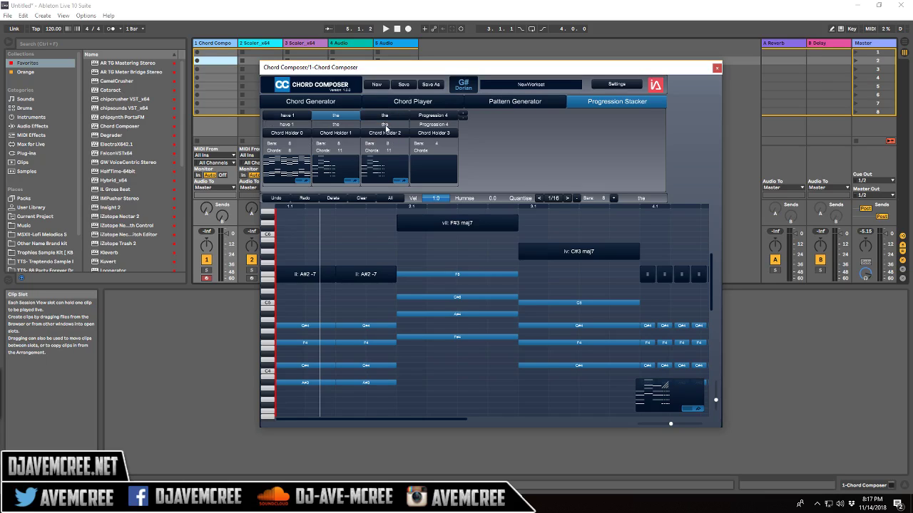
pyautogui.click(385, 117)
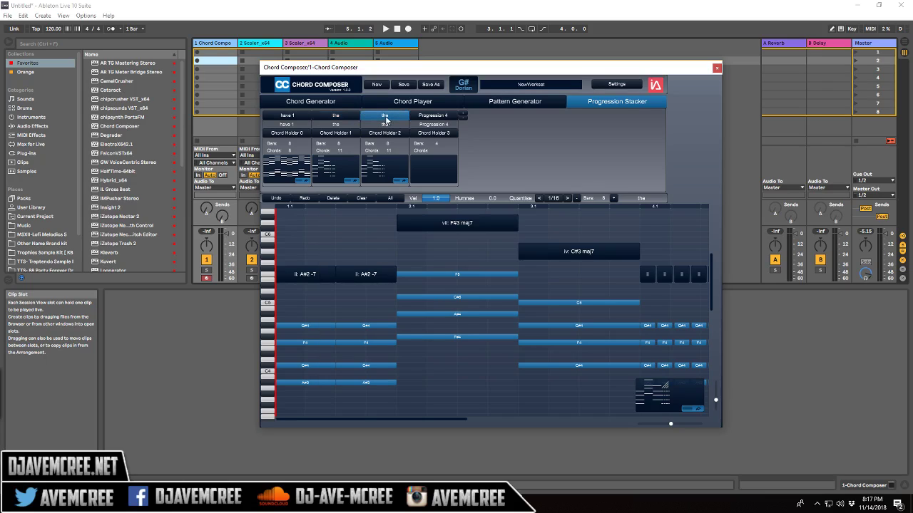
pyautogui.doubleClick(385, 123)
pyautogui.press('Return')
# Step: Load the factory preset Chord Voicings Tutorial and show it in the Chord Generator
pyautogui.click(525, 85)
pyautogui.moveTo(542, 96)
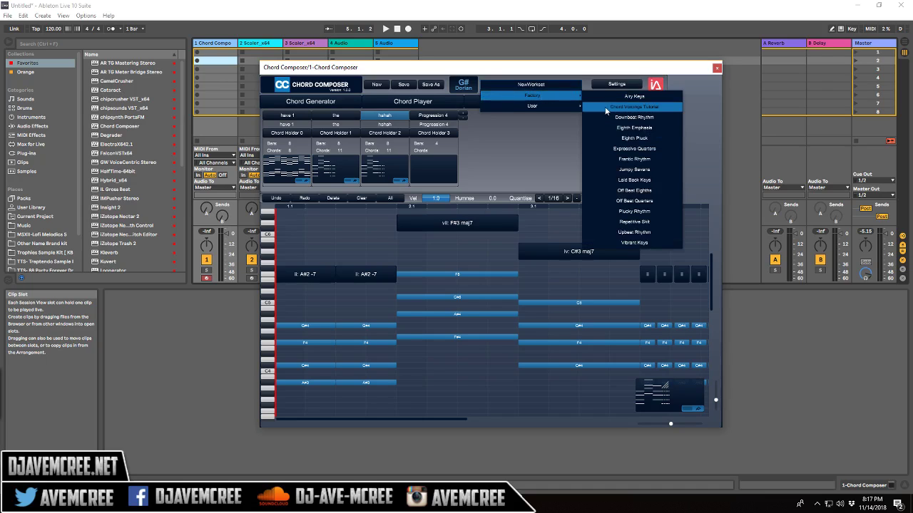
pyautogui.click(630, 107)
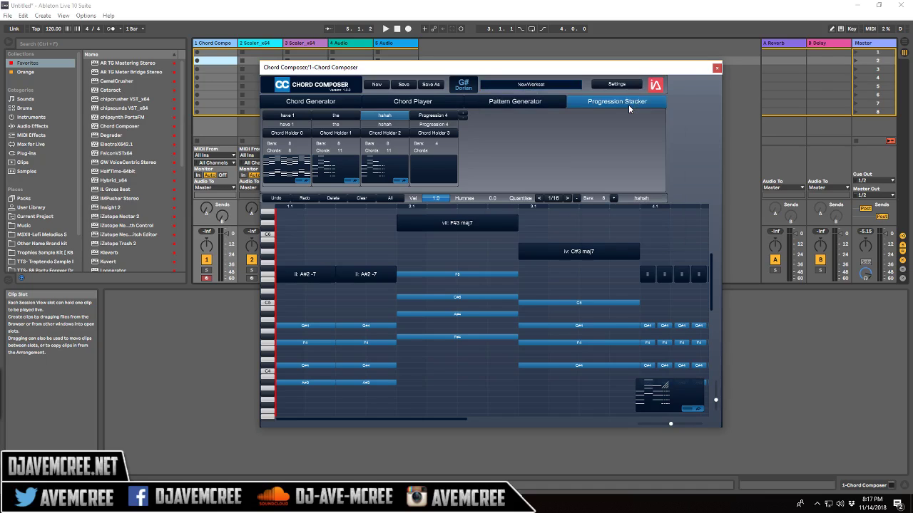
pyautogui.click(316, 105)
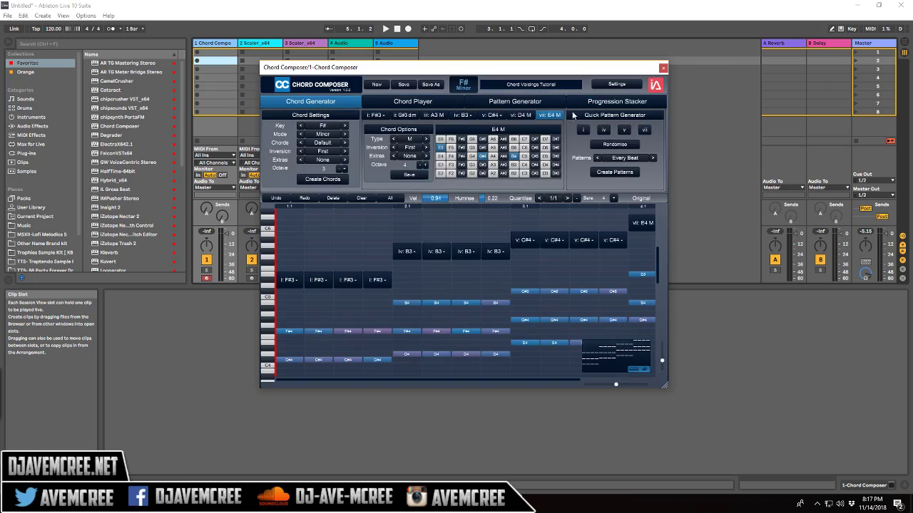
# Step: Load the factory preset Laid Back Keys and audition its progression
pyautogui.click(539, 85)
pyautogui.moveTo(542, 97)
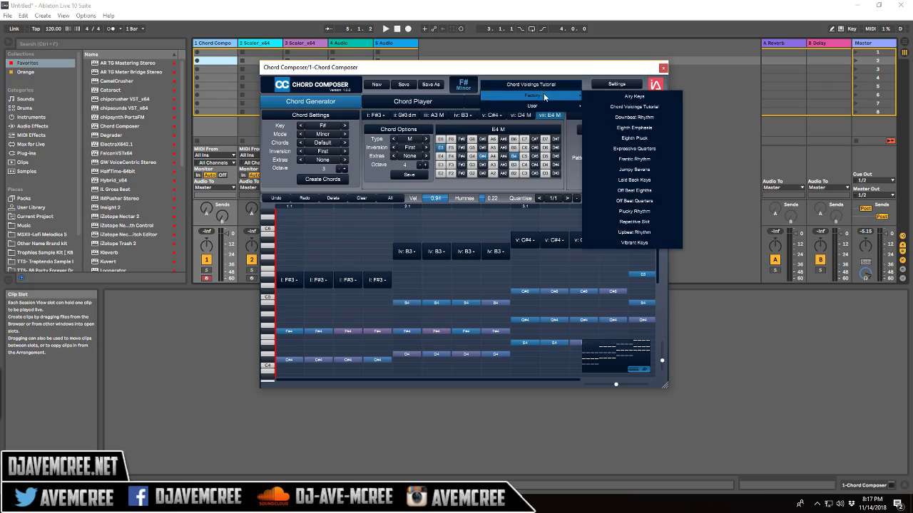
pyautogui.click(633, 179)
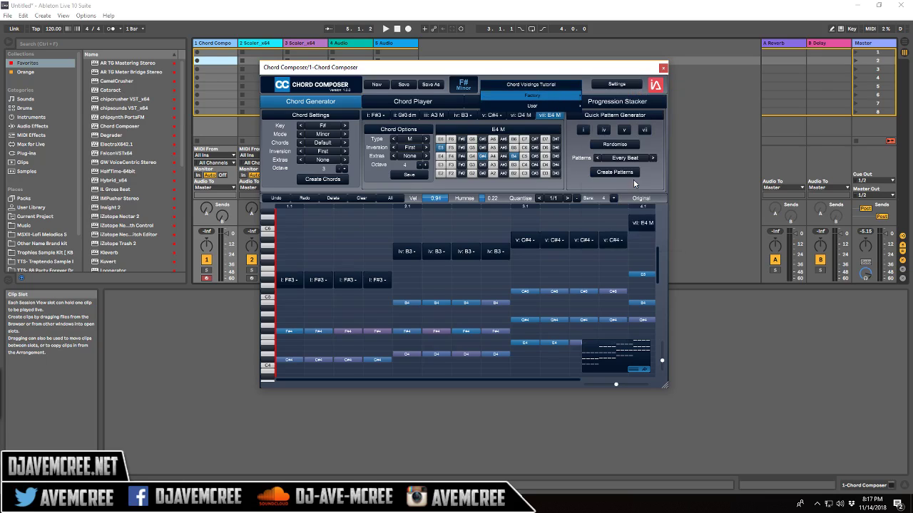
pyautogui.press('space')
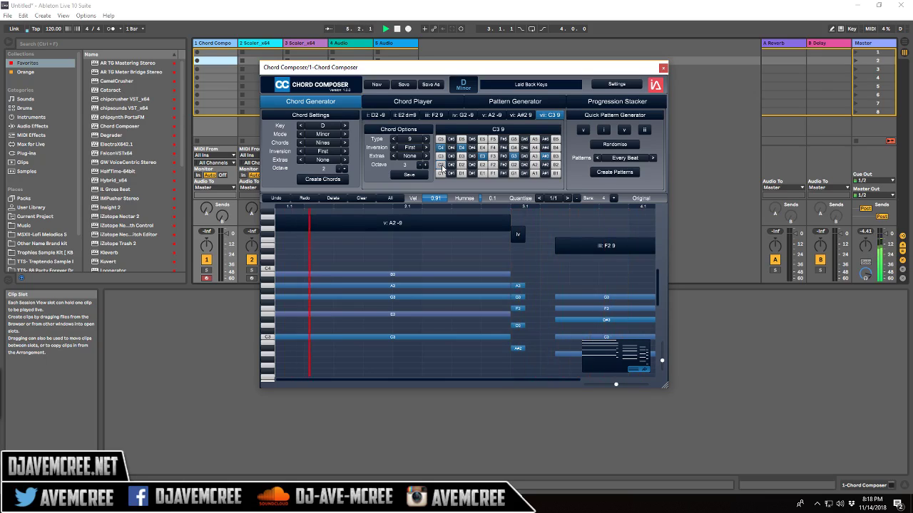
# Step: Load the factory preset Plucky Rhythm and export its progression as a clip into the second slot of the Chord Composer track
pyautogui.click(530, 85)
pyautogui.moveTo(546, 96)
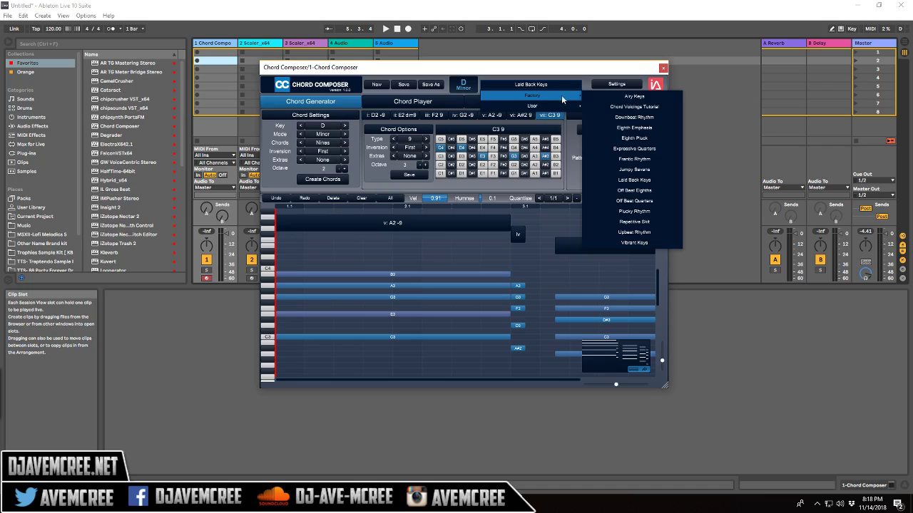
pyautogui.click(641, 212)
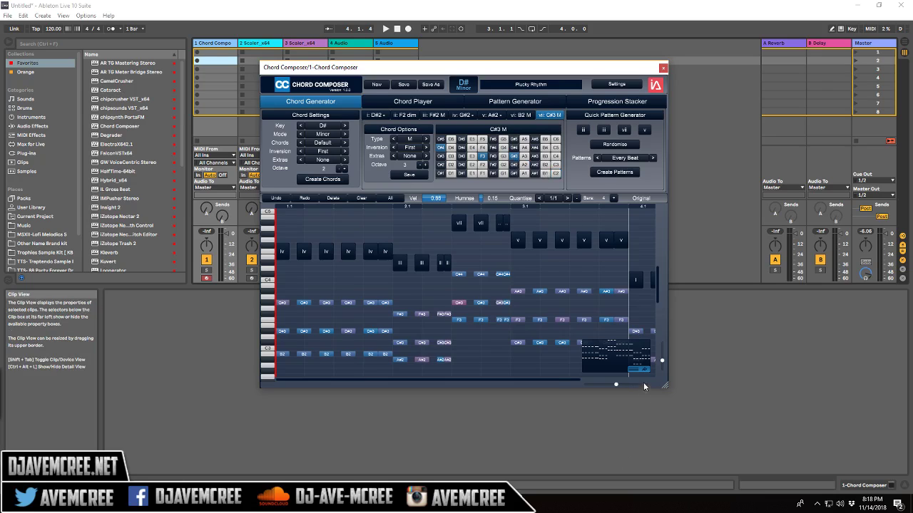
pyautogui.moveTo(641, 372); pyautogui.dragTo(224, 63)
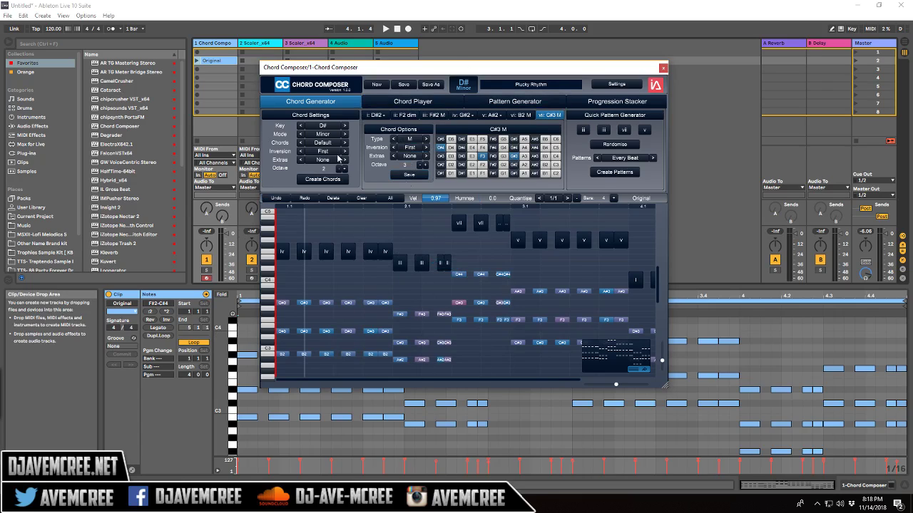
# Step: Audition the i: D#2 chord with type -b6 and try another type on the iv: G#2 chord
pyautogui.click(378, 114)
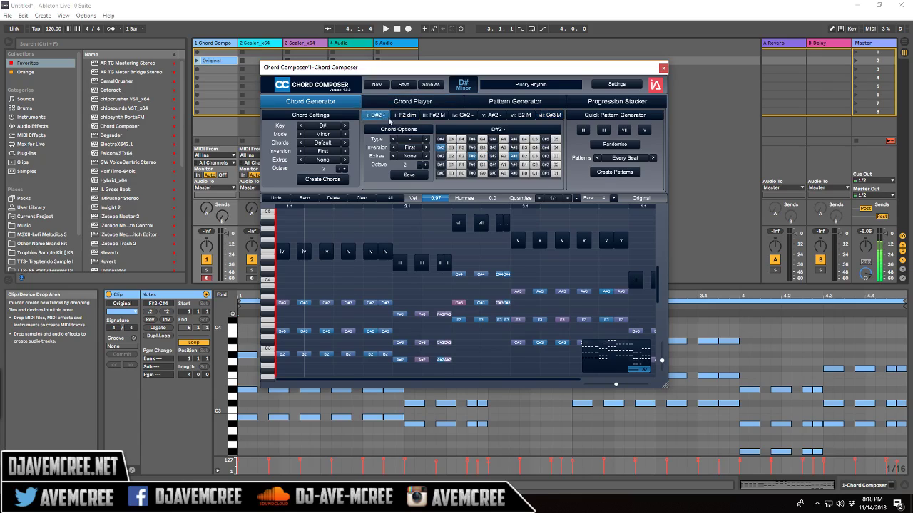
pyautogui.click(427, 140)
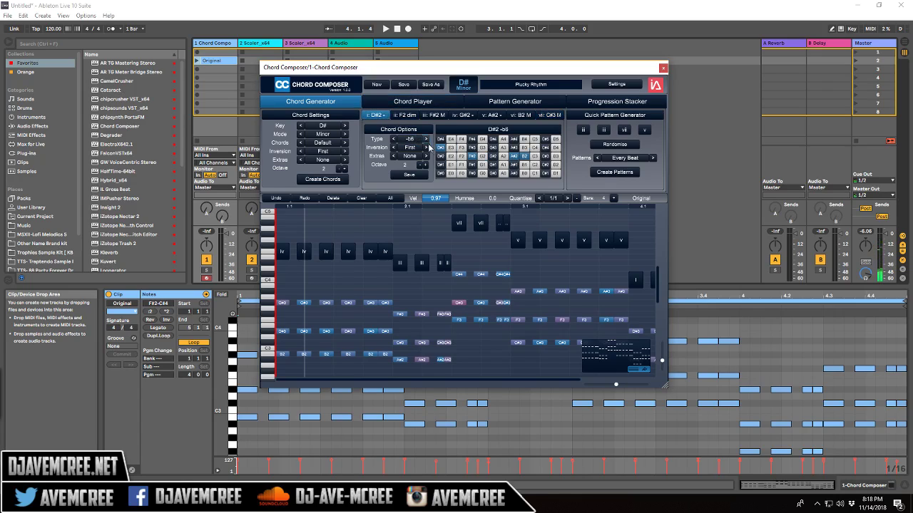
pyautogui.click(465, 115)
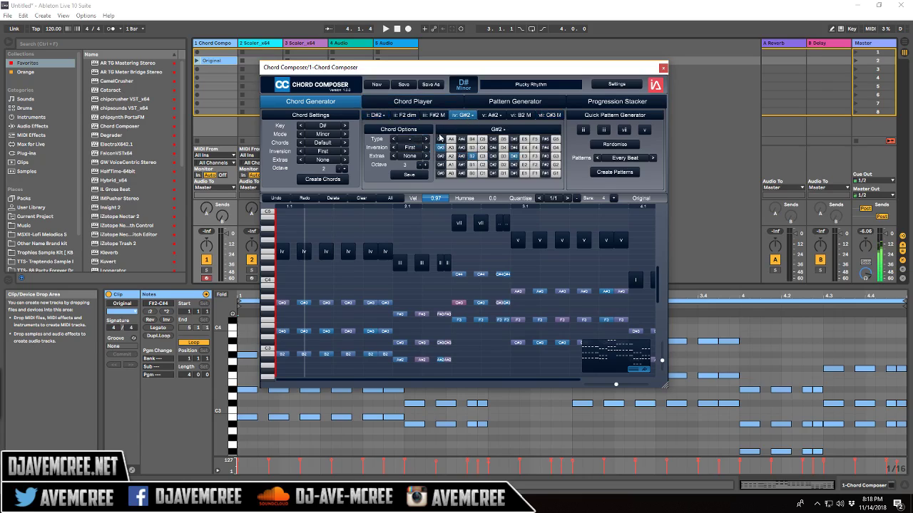
pyautogui.click(426, 140)
# Step: Audition the vi: B2 M chord with type 6/9, and bring up the vii: C#3 M chord
pyautogui.click(521, 115)
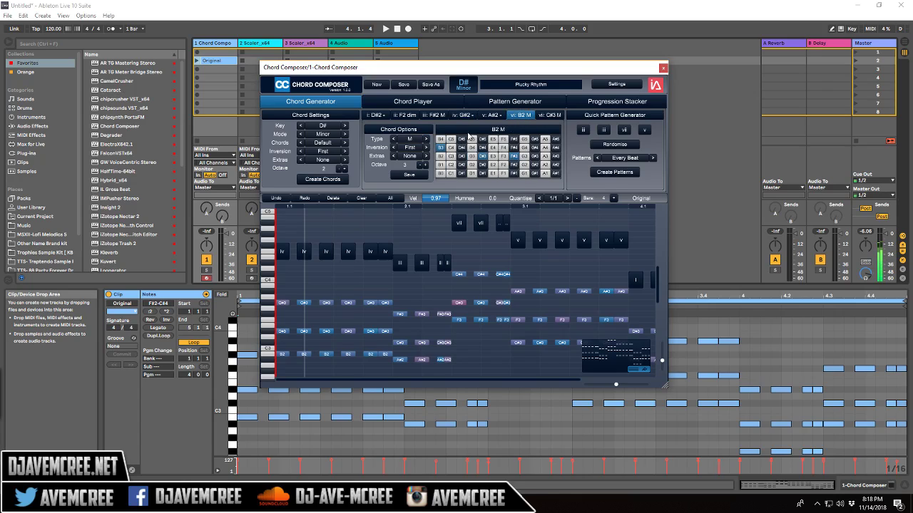
pyautogui.click(407, 140)
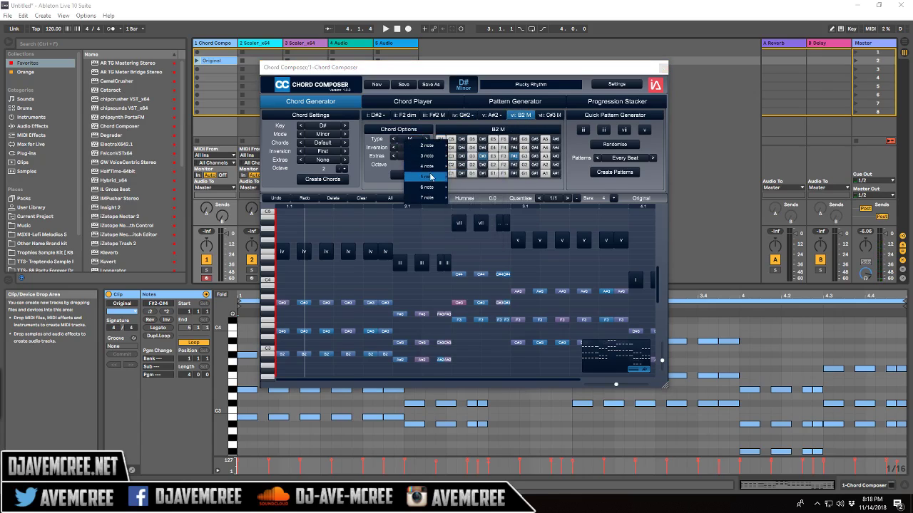
pyautogui.moveTo(426, 169)
pyautogui.click(473, 197)
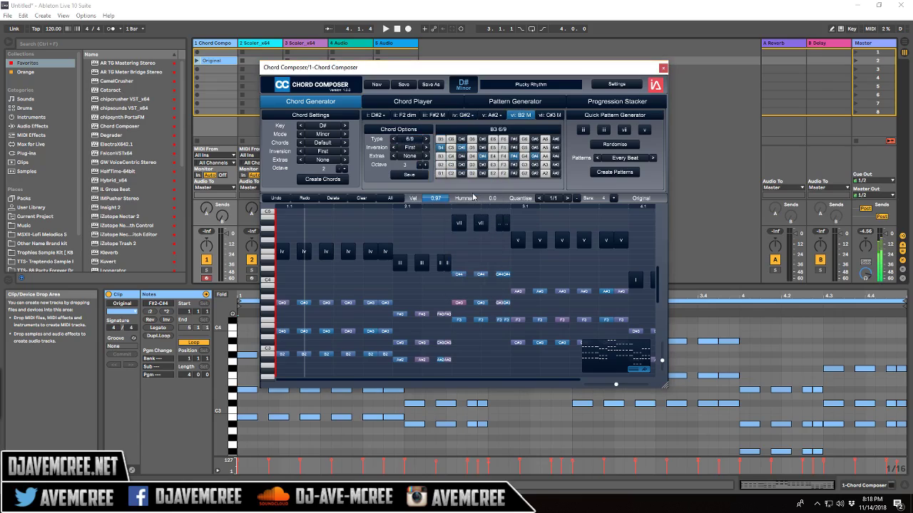
pyautogui.click(549, 114)
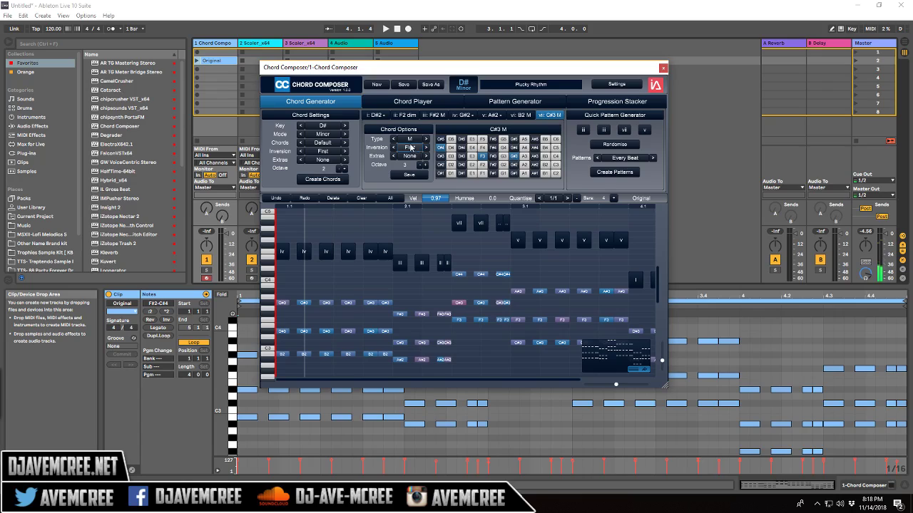
# Step: Randomise the Quick Pattern Generator's chords and create an Every Beat pattern from them
pyautogui.click(619, 145)
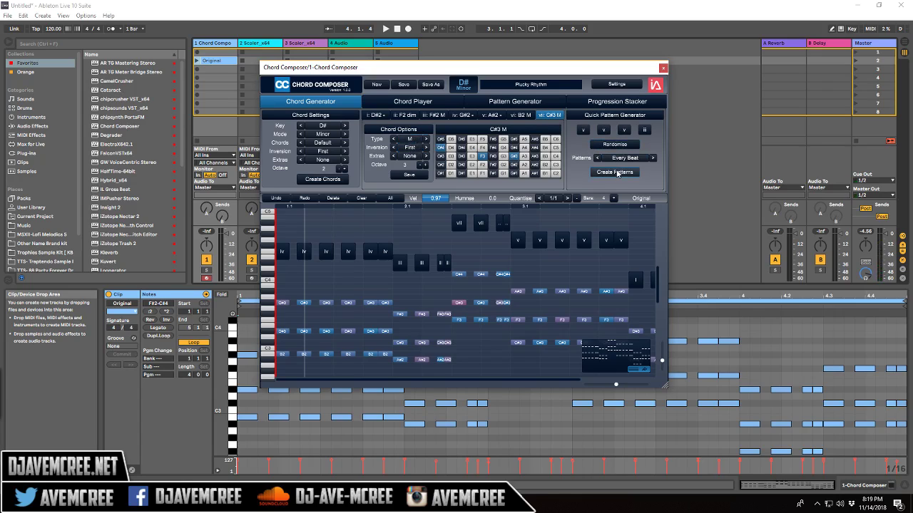
pyautogui.click(617, 173)
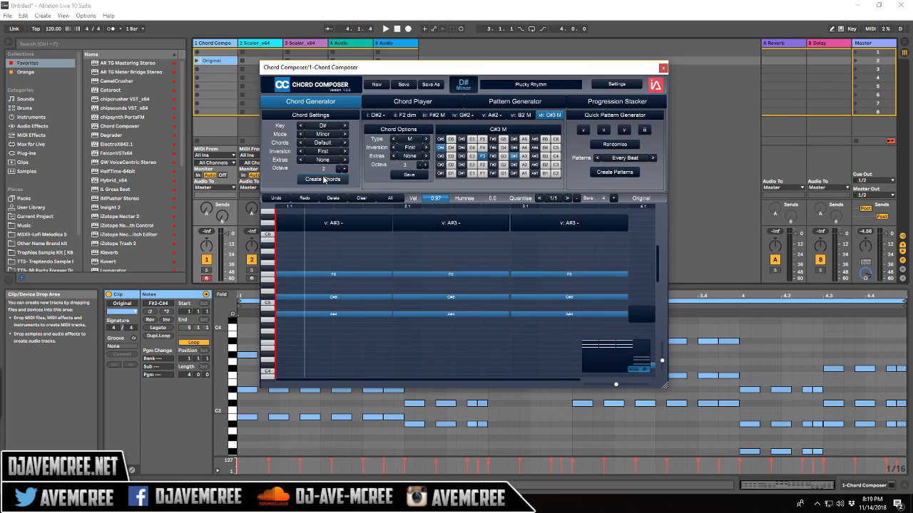
# Step: Extend the progression to 8 bars, then create and audition an Every 1/2 Note pattern
pyautogui.click(613, 198)
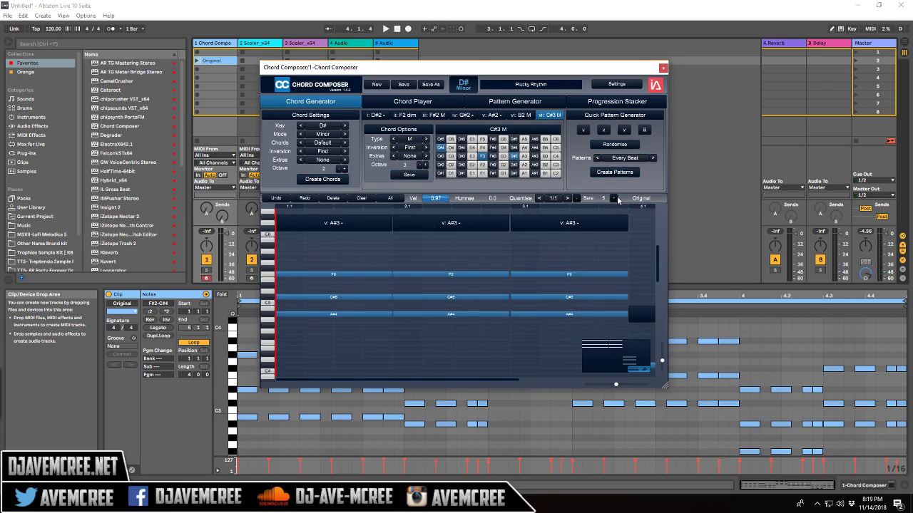
pyautogui.click(613, 198)
pyautogui.click(613, 198)
pyautogui.click(614, 199)
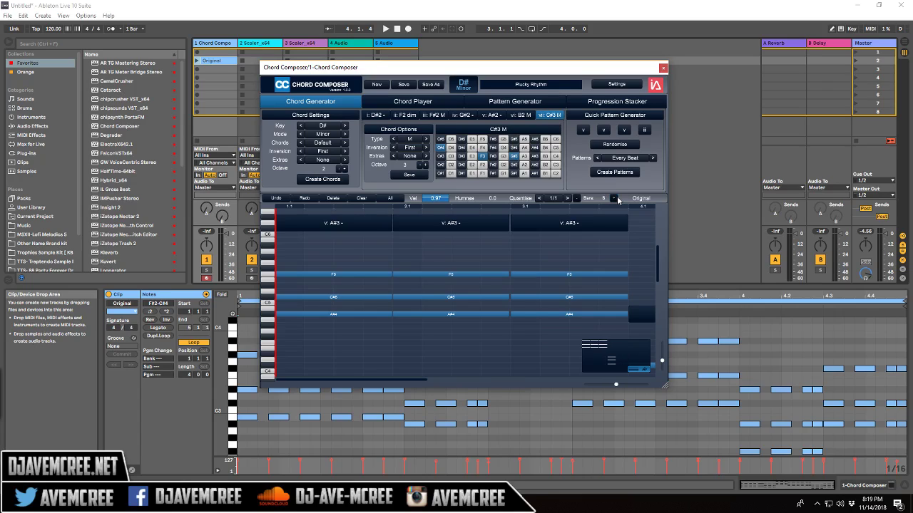
pyautogui.click(654, 158)
pyautogui.press('space')
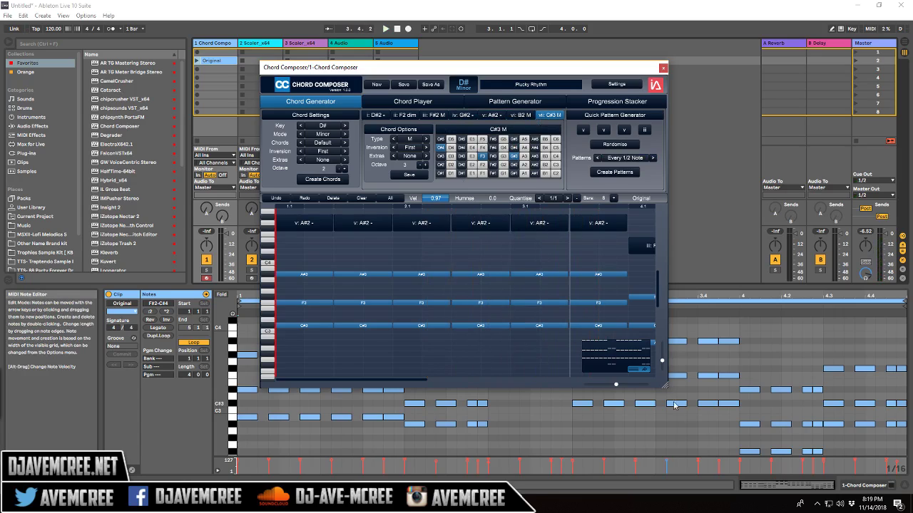
# Step: Set the i: D#2 chord to type -6, and create and audition an Every 1/2 Note pattern from the vi, v, iv and i chords
pyautogui.moveTo(616, 387); pyautogui.dragTo(576, 383)
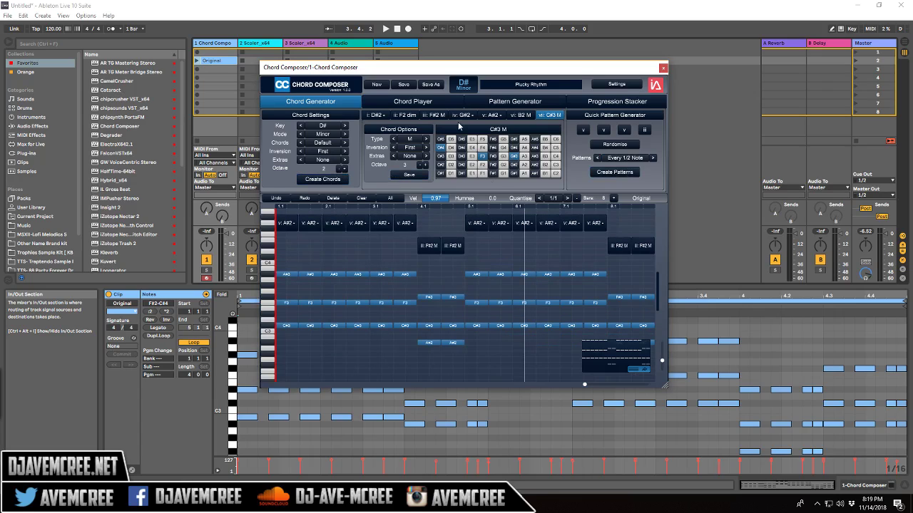
pyautogui.click(376, 115)
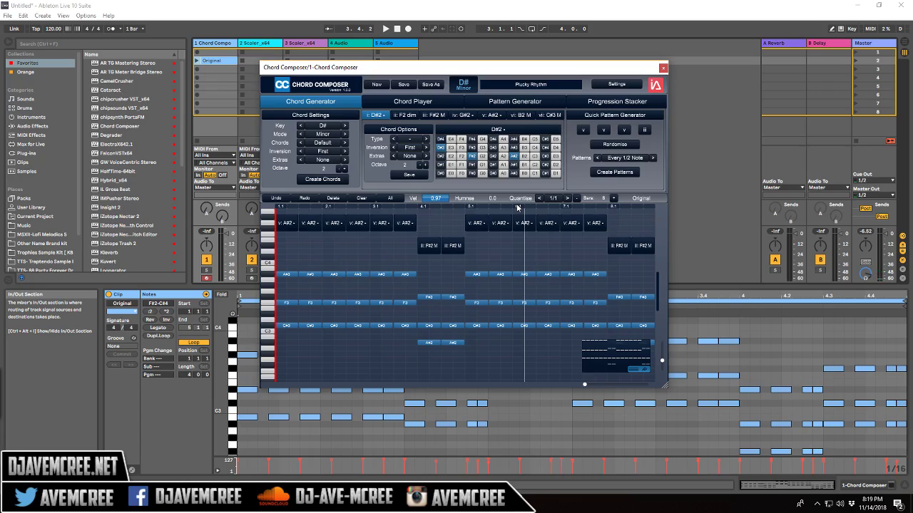
pyautogui.click(413, 142)
pyautogui.moveTo(431, 168)
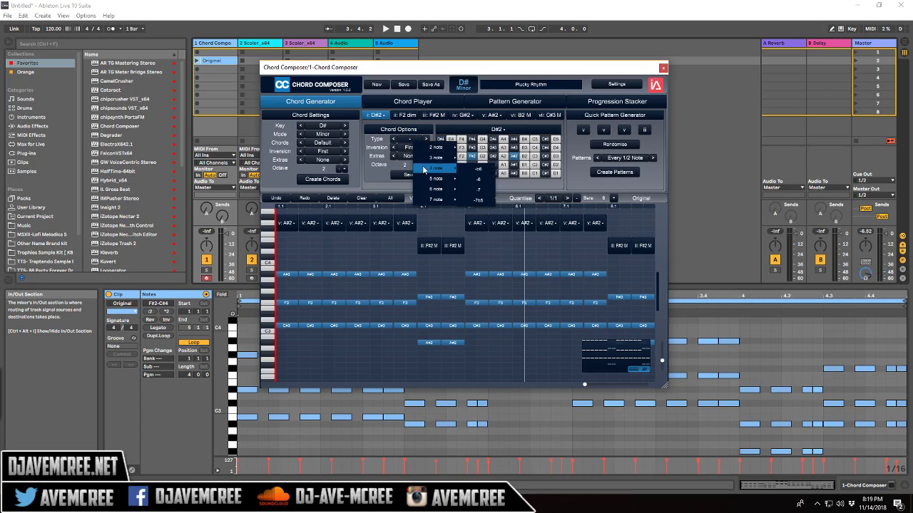
pyautogui.click(472, 181)
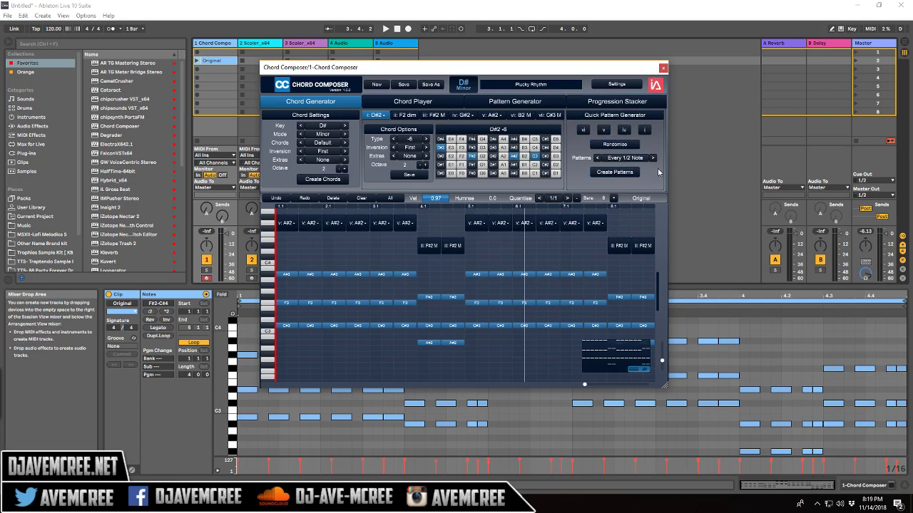
pyautogui.click(619, 174)
pyautogui.press('space')
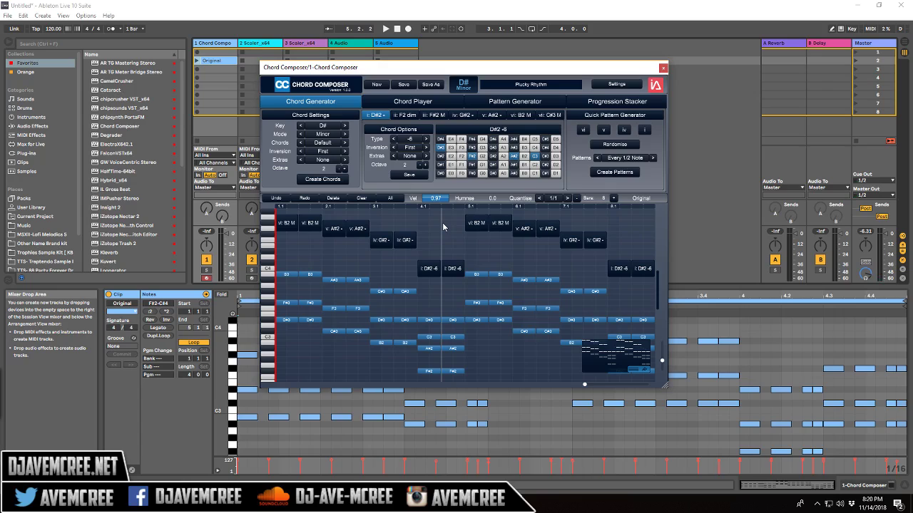
# Step: Bring up the Scaler plugin on track 2 and show its choice of built-in instrument sounds
pyautogui.click(265, 43)
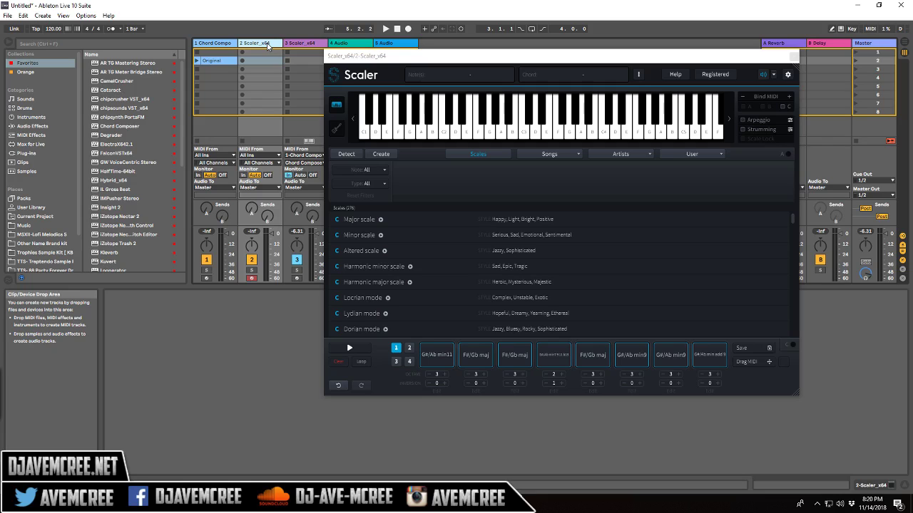
pyautogui.moveTo(418, 59); pyautogui.dragTo(363, 62)
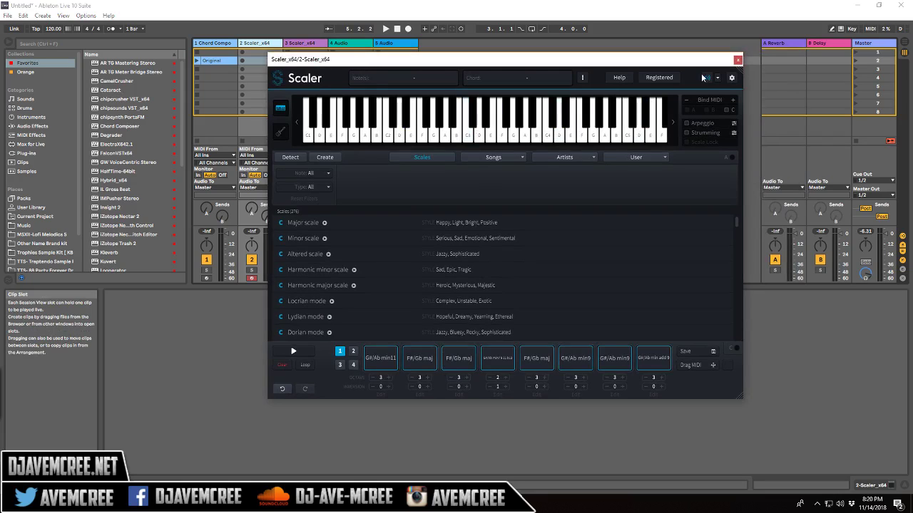
pyautogui.click(718, 80)
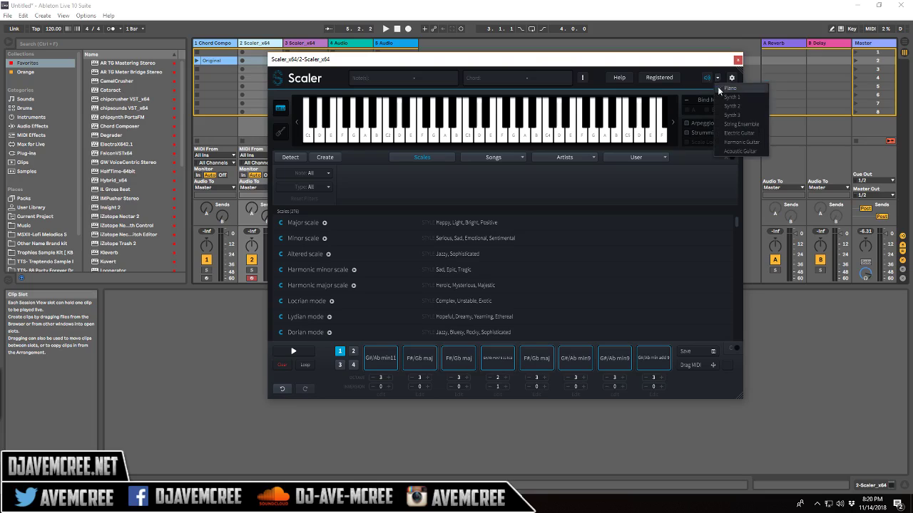